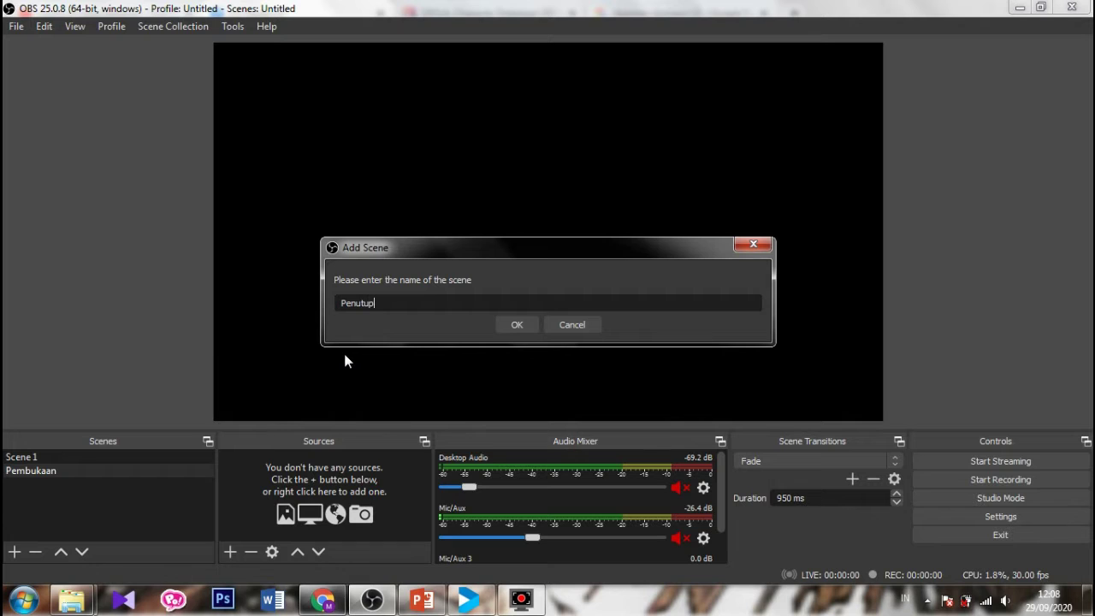
Confirm the new scene Penutupan and add another scene named Break
key("Return")
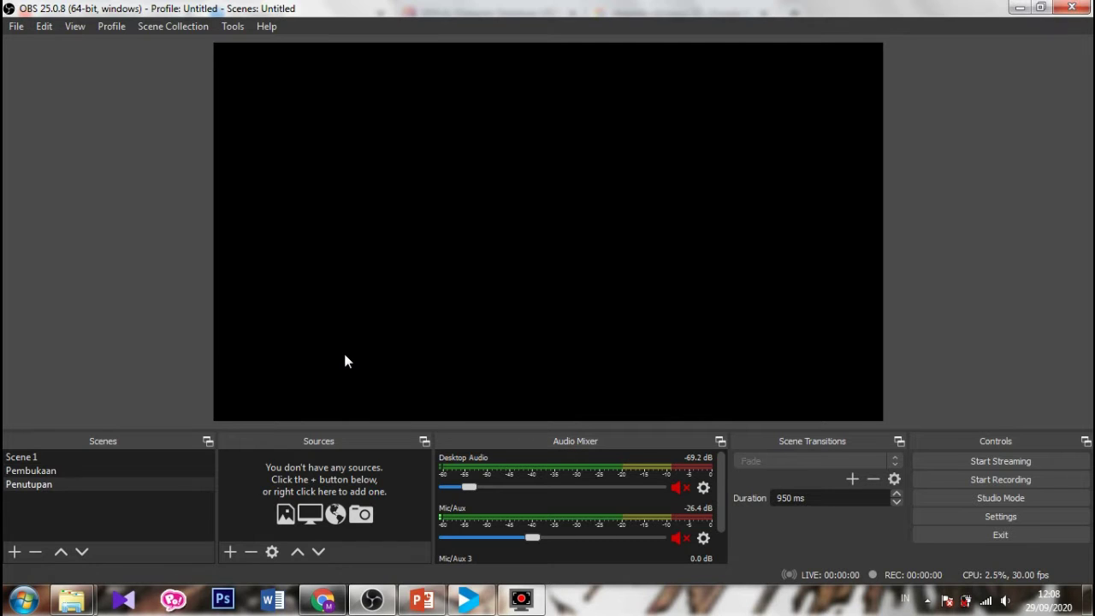
left_click(15, 552)
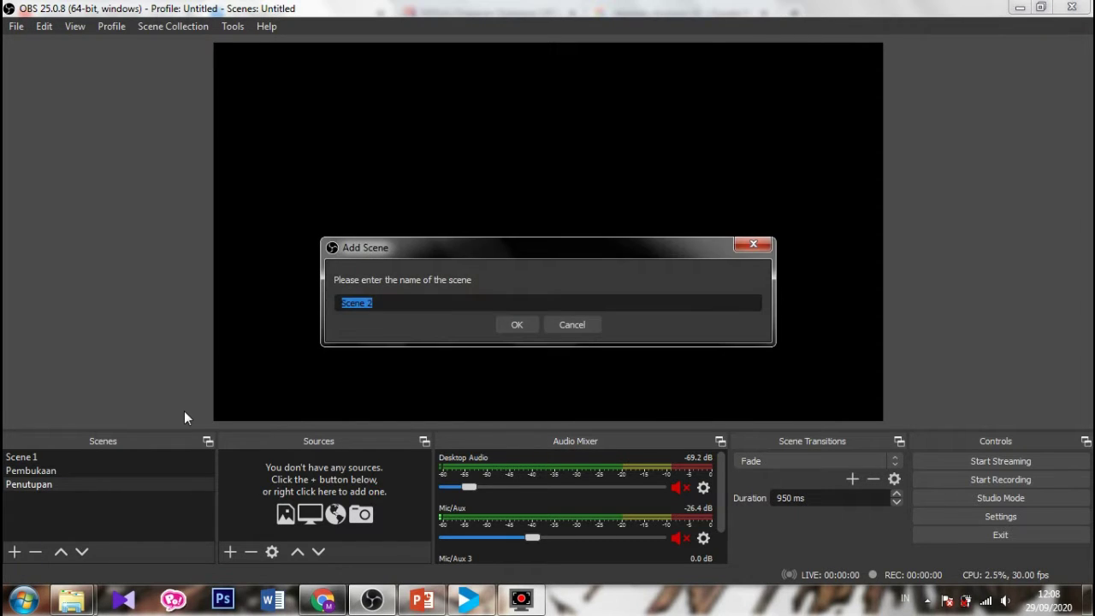
type("Break")
key("Return")
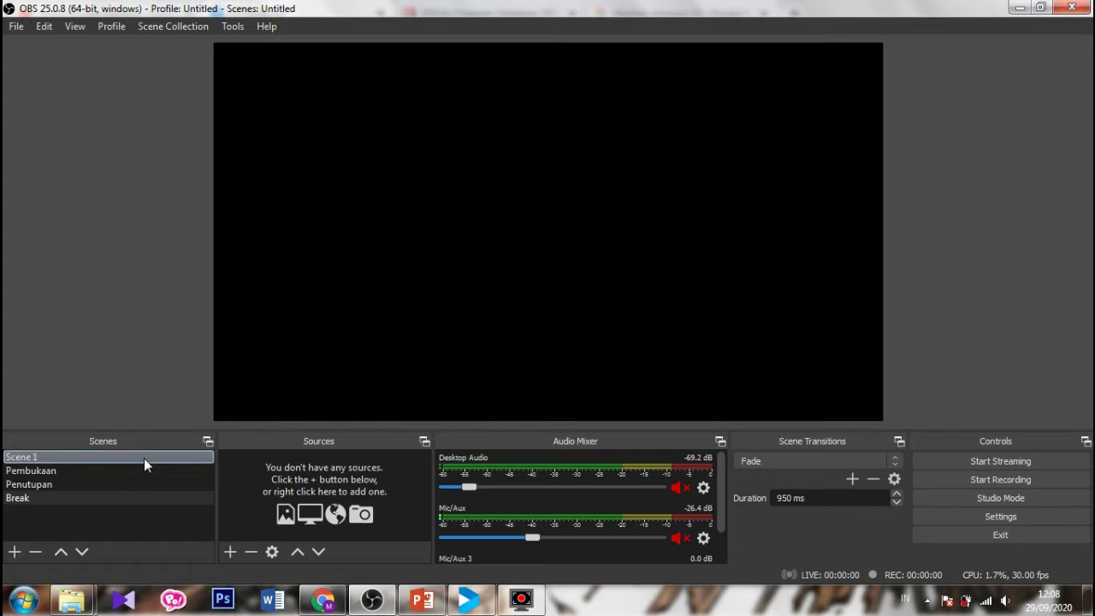
left_click(53, 459)
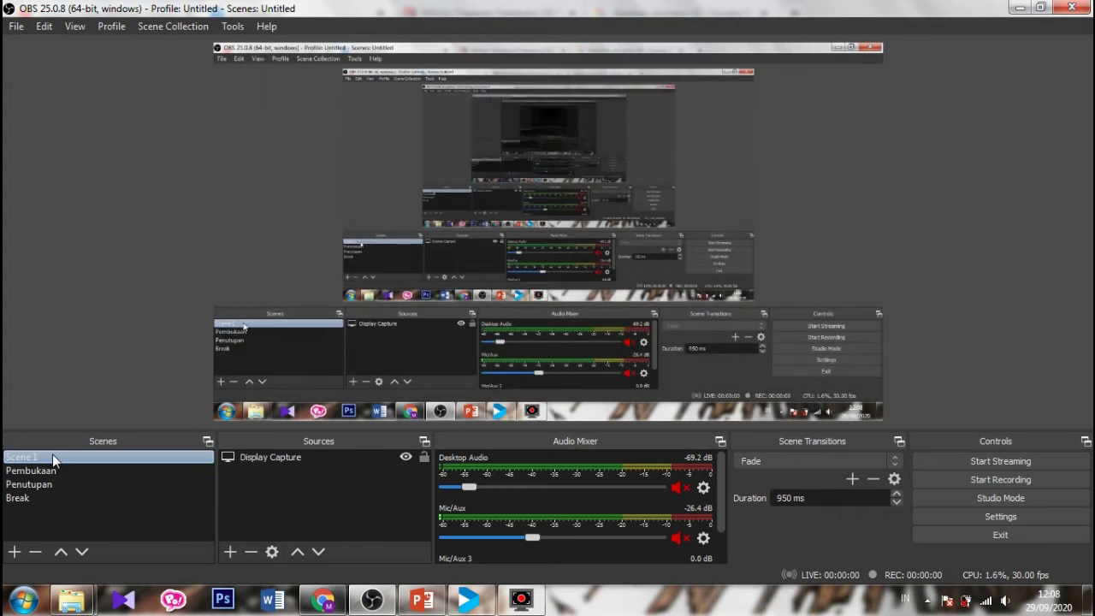
right_click(52, 457)
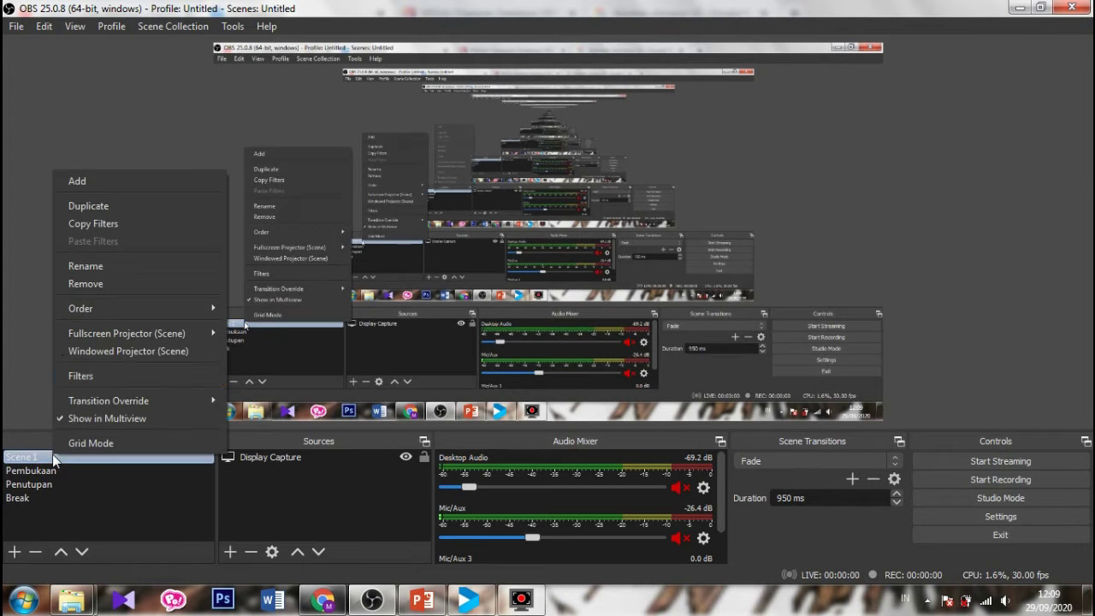
left_click(94, 285)
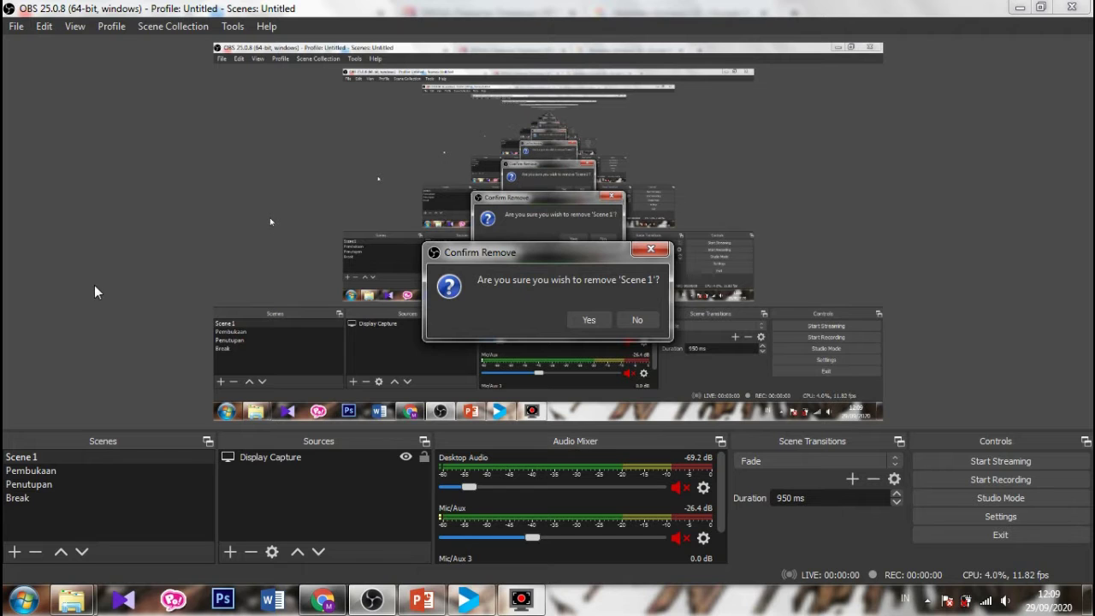
left_click(637, 320)
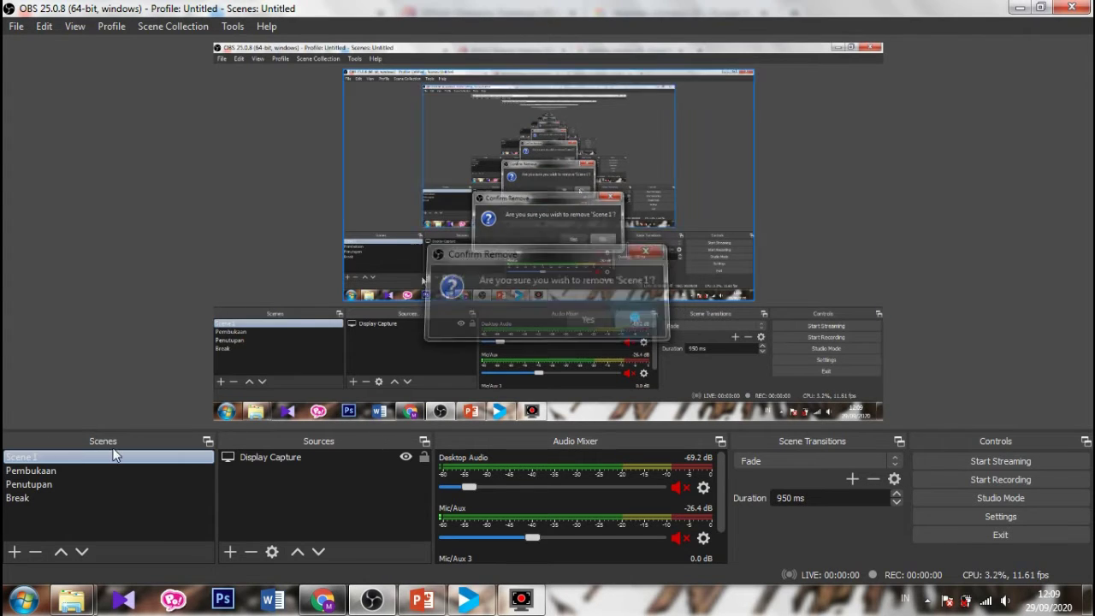
Rename the scene Scene 1 to Isi
right_click(93, 457)
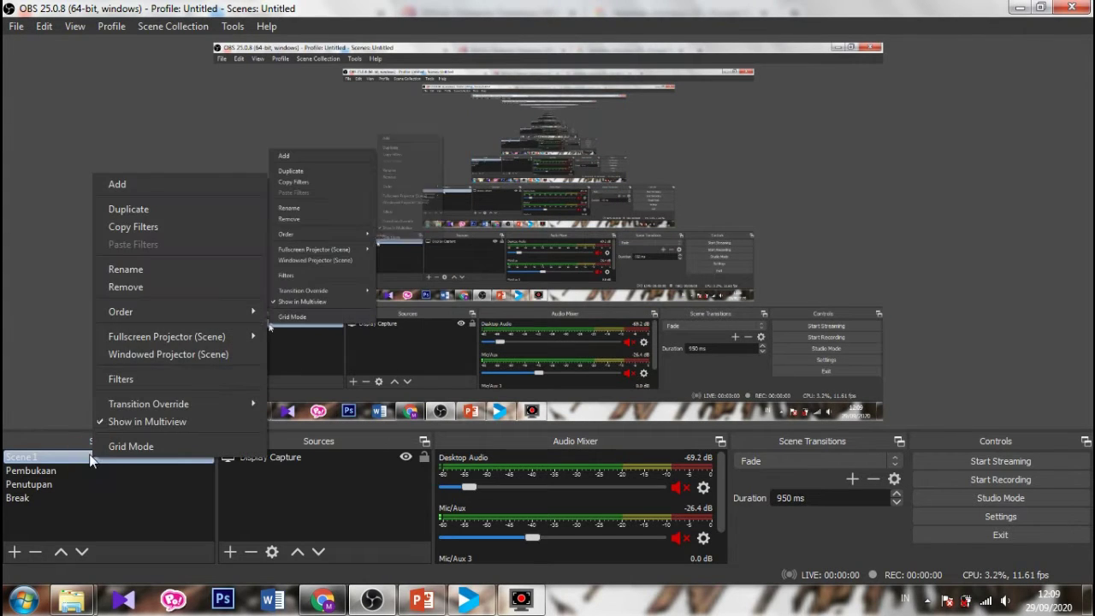
left_click(130, 266)
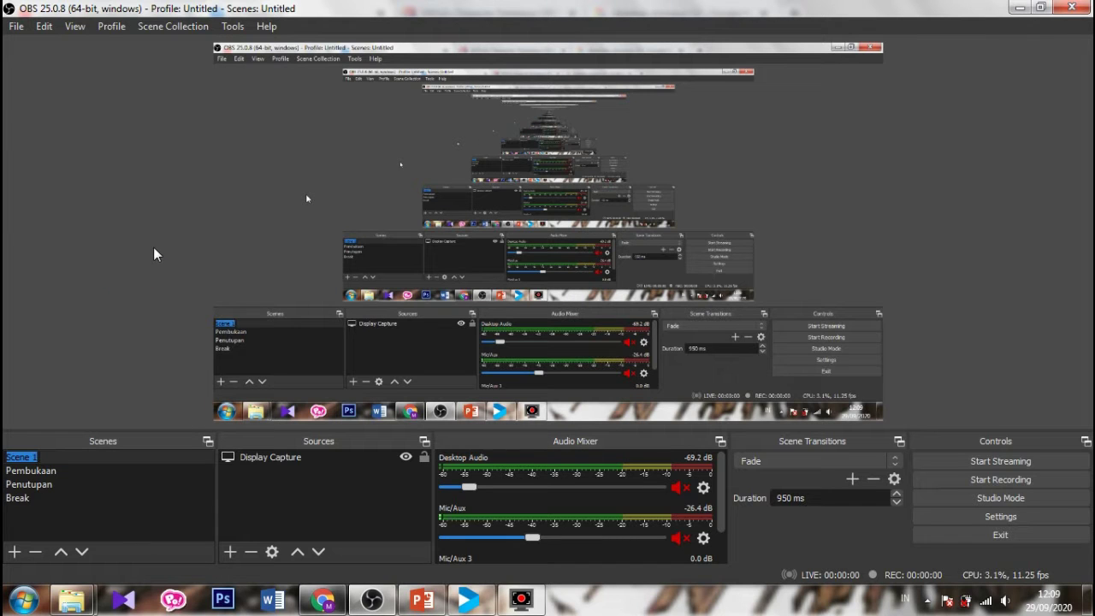
type("Isi")
left_click(100, 466)
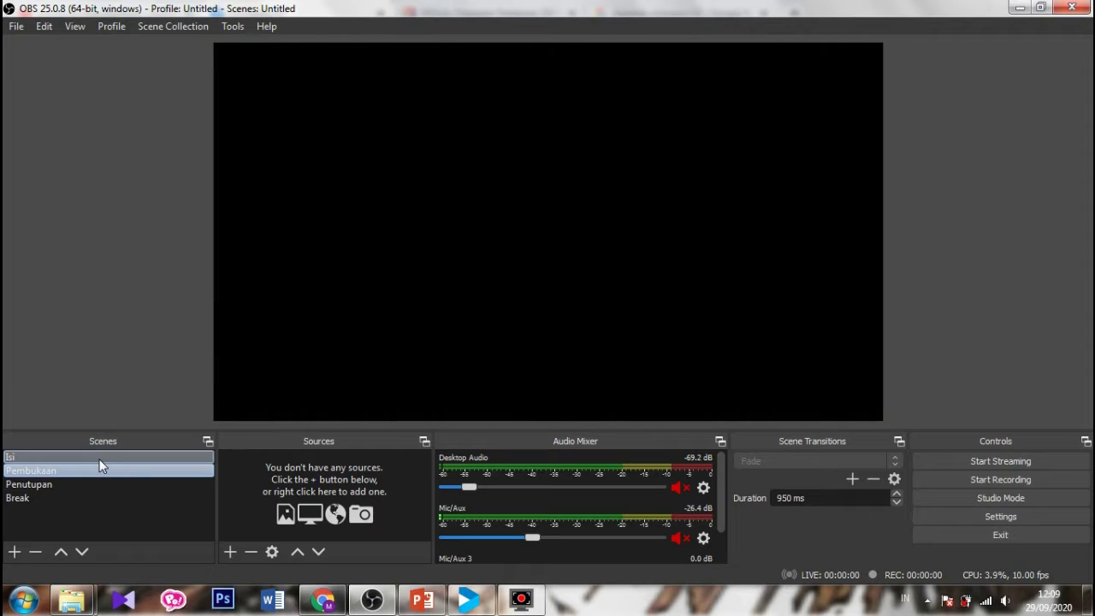
left_click(98, 470)
left_click(92, 482)
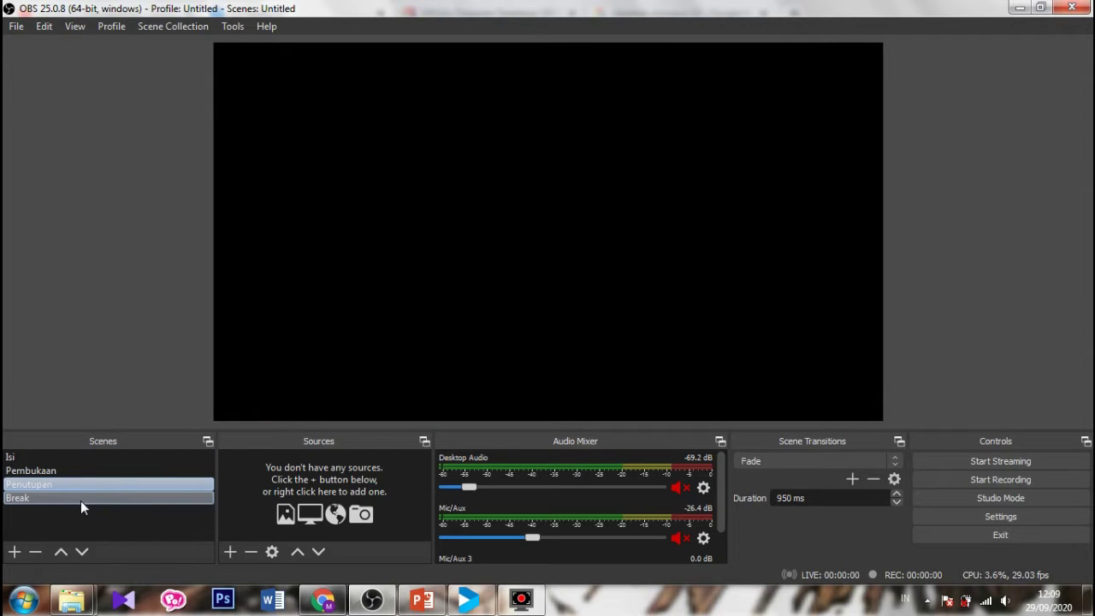
left_click(81, 500)
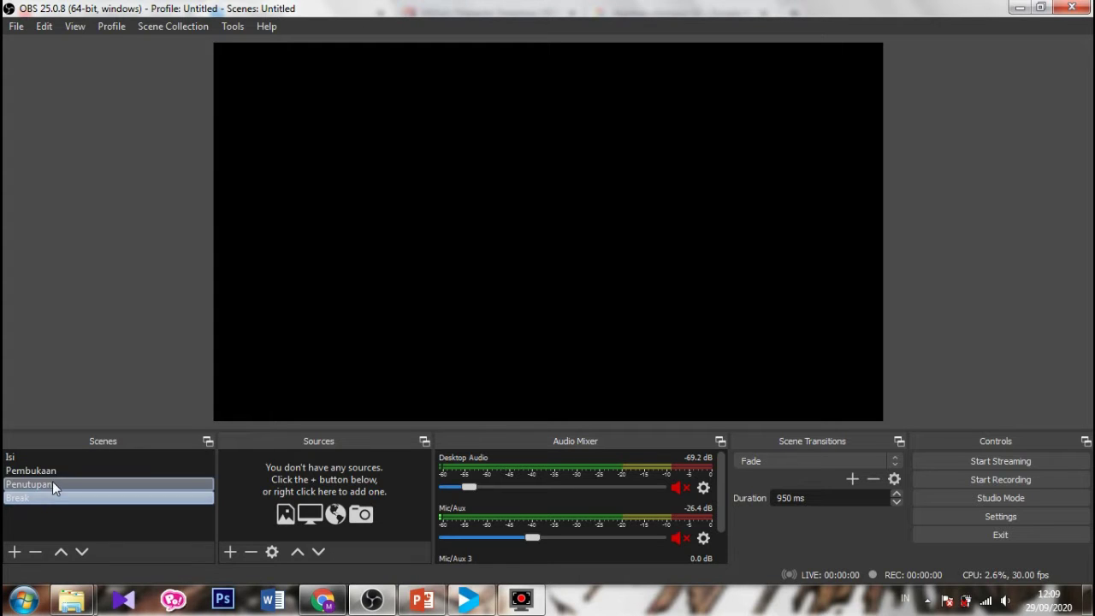
Remove the Display Capture source from the Isi scene
left_click(52, 458)
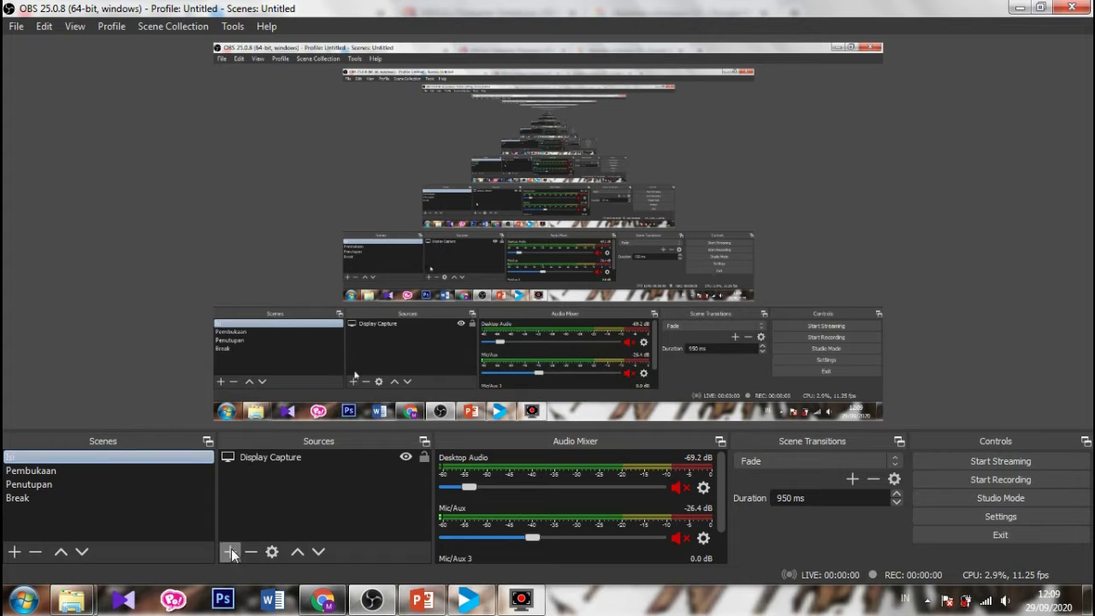
left_click(306, 460)
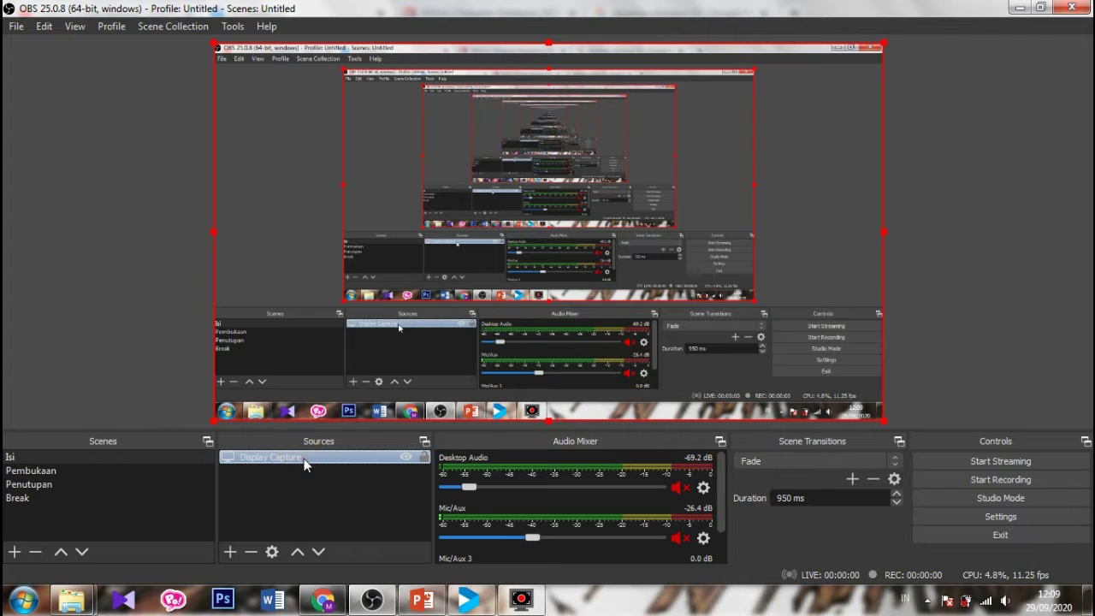
right_click(305, 458)
left_click(347, 258)
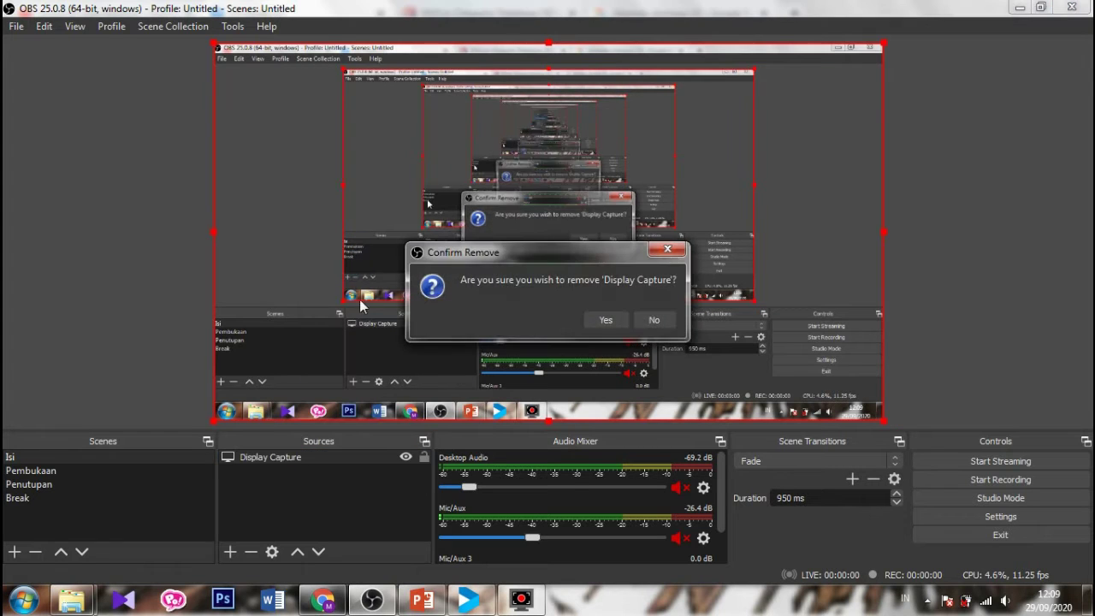
left_click(605, 321)
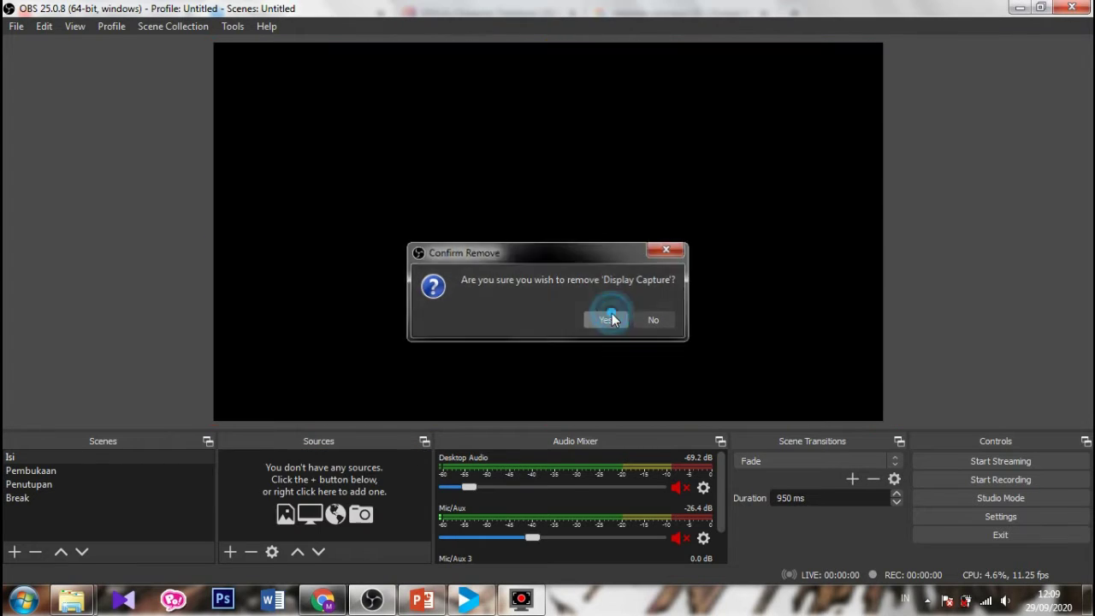
Add a new Audio Input Capture source to the Isi scene, using the device Microphone (Conexant SmartAudio HD)
left_click(231, 551)
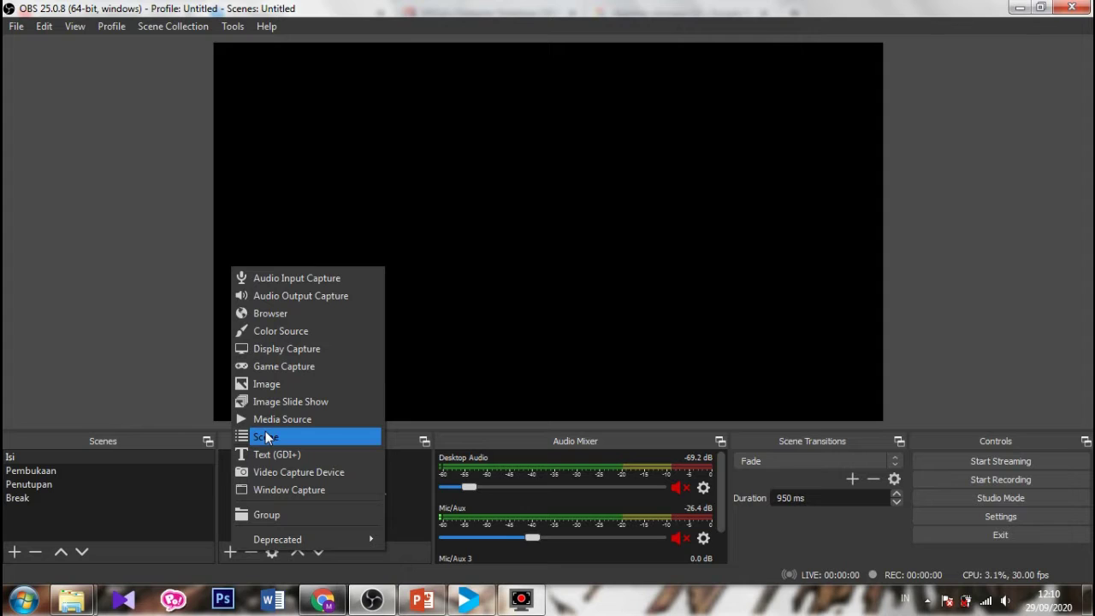
left_click(277, 278)
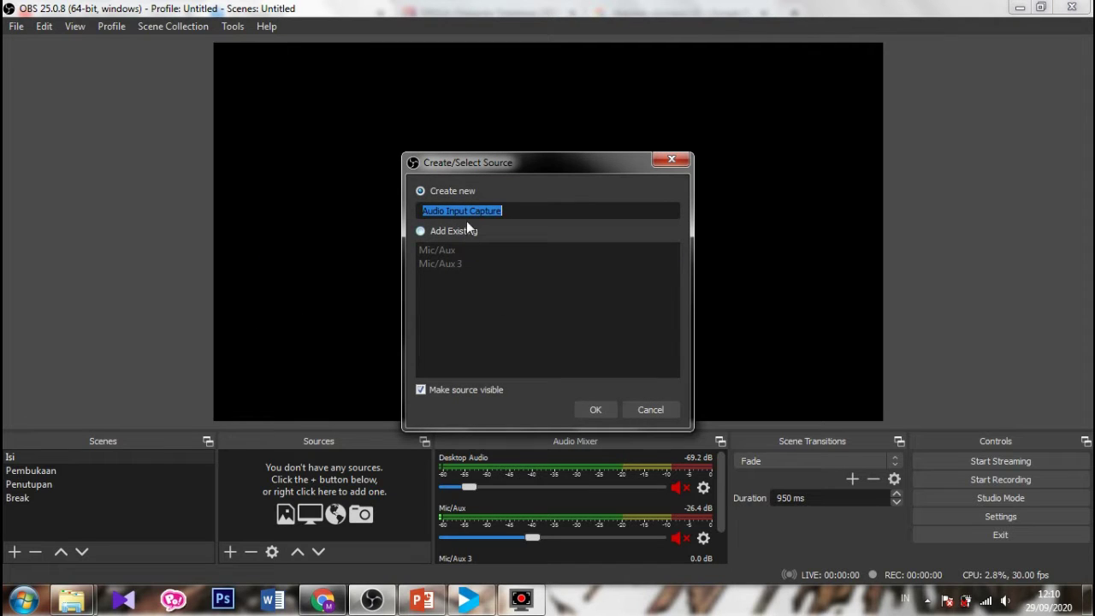
left_click(592, 404)
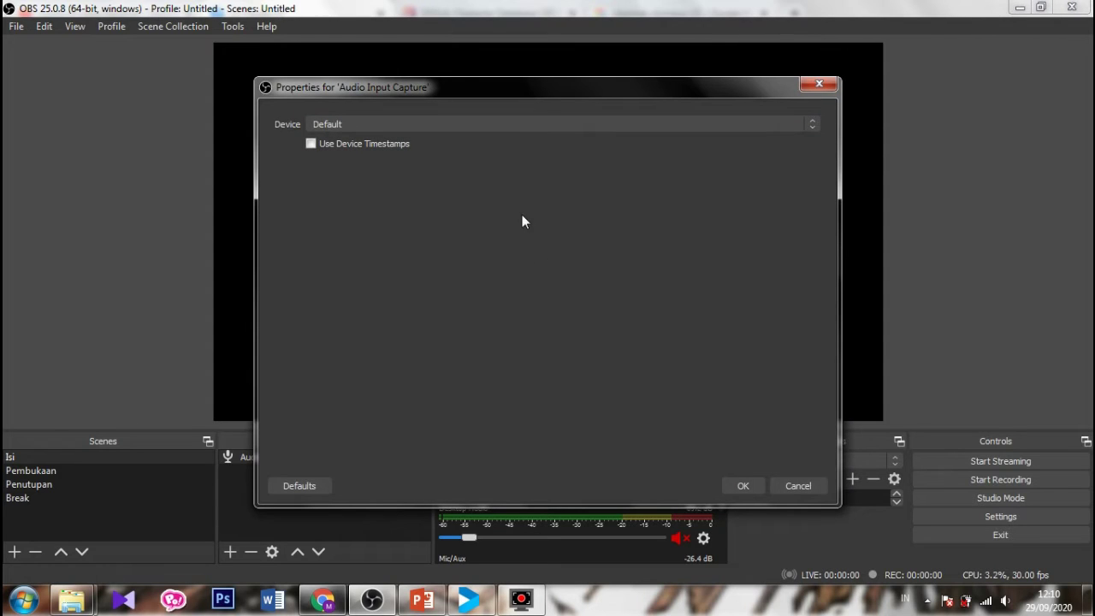
left_click(510, 124)
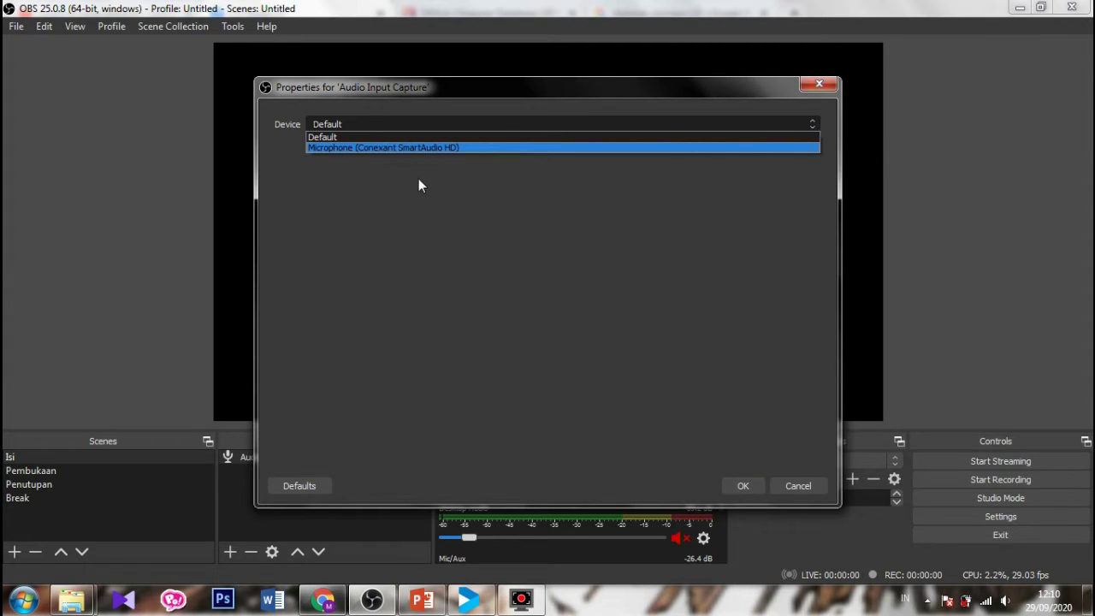
left_click(427, 147)
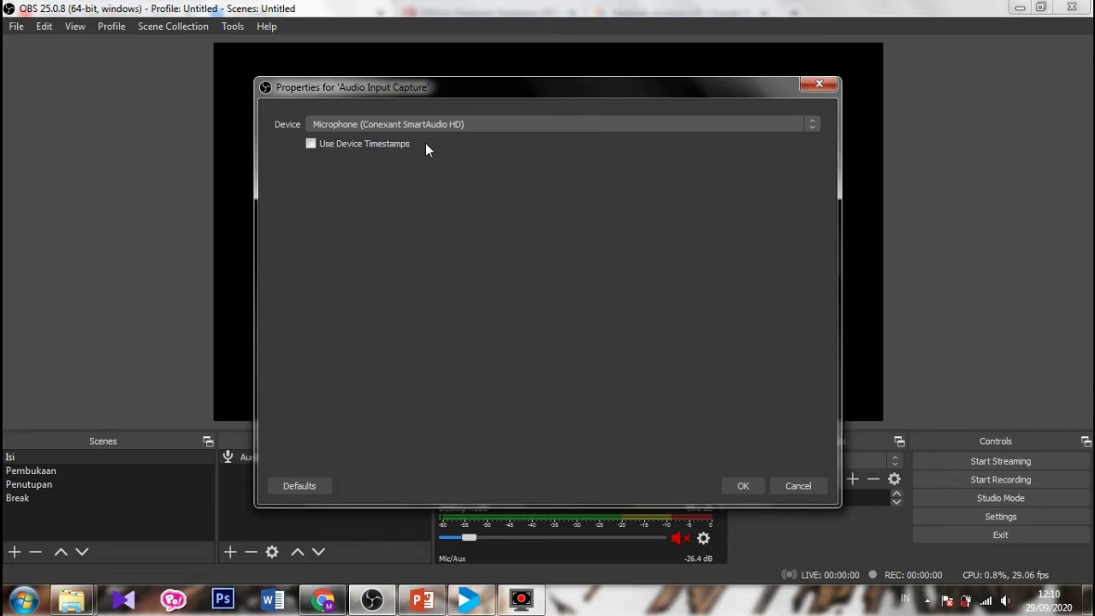
left_click(741, 484)
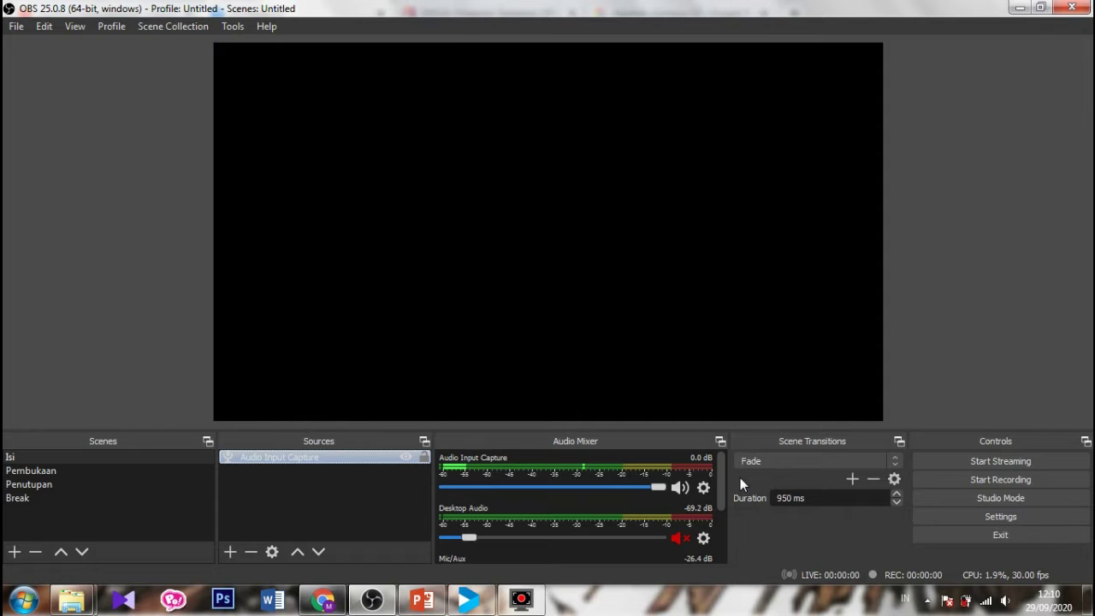
left_click(293, 476)
left_click(296, 457)
left_click(284, 474)
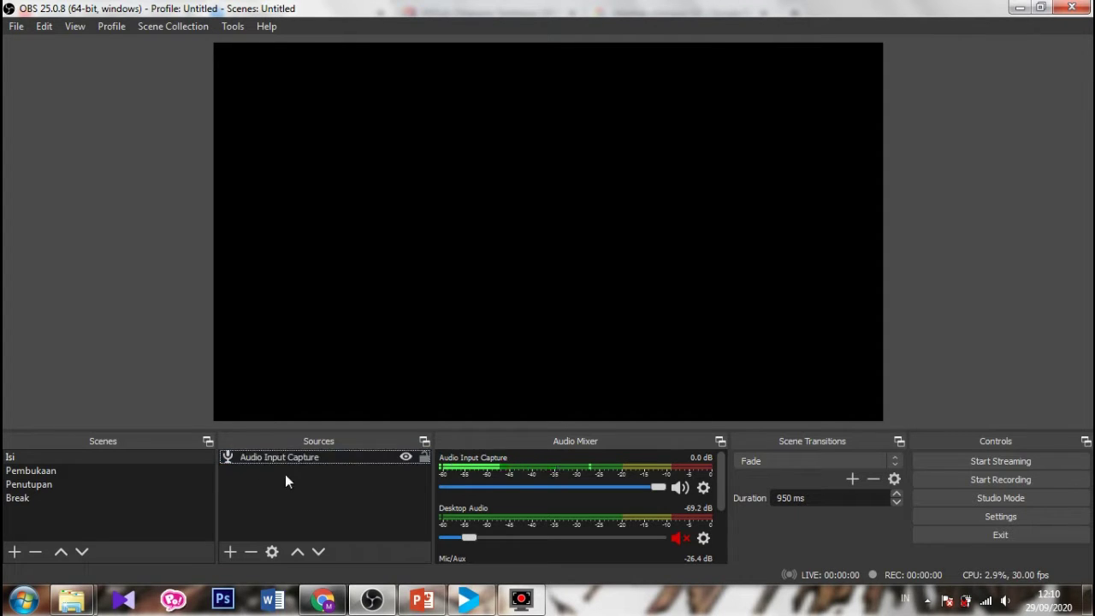
left_click(310, 456)
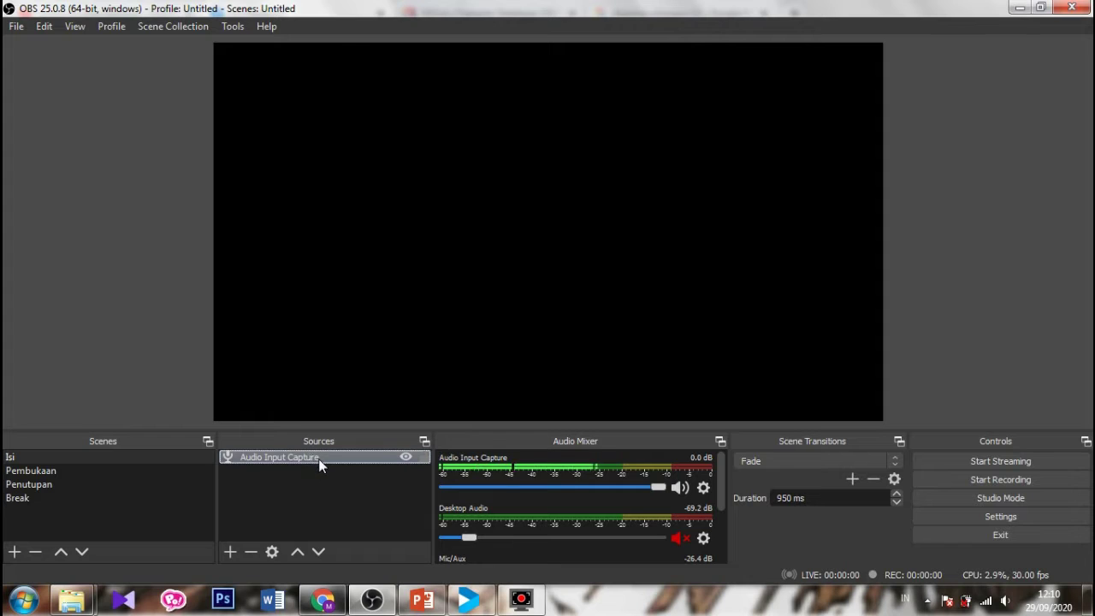
left_click(333, 471)
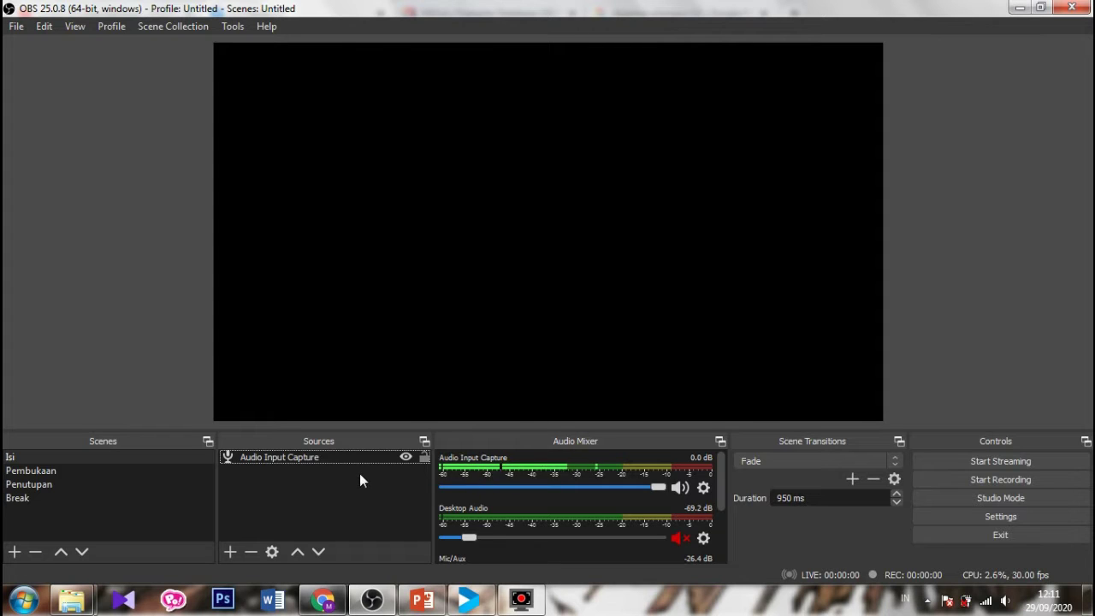
left_click(334, 459)
Add a new Display Capture source for the primary monitor to the Isi scene, keeping its default name and properties
left_click(229, 551)
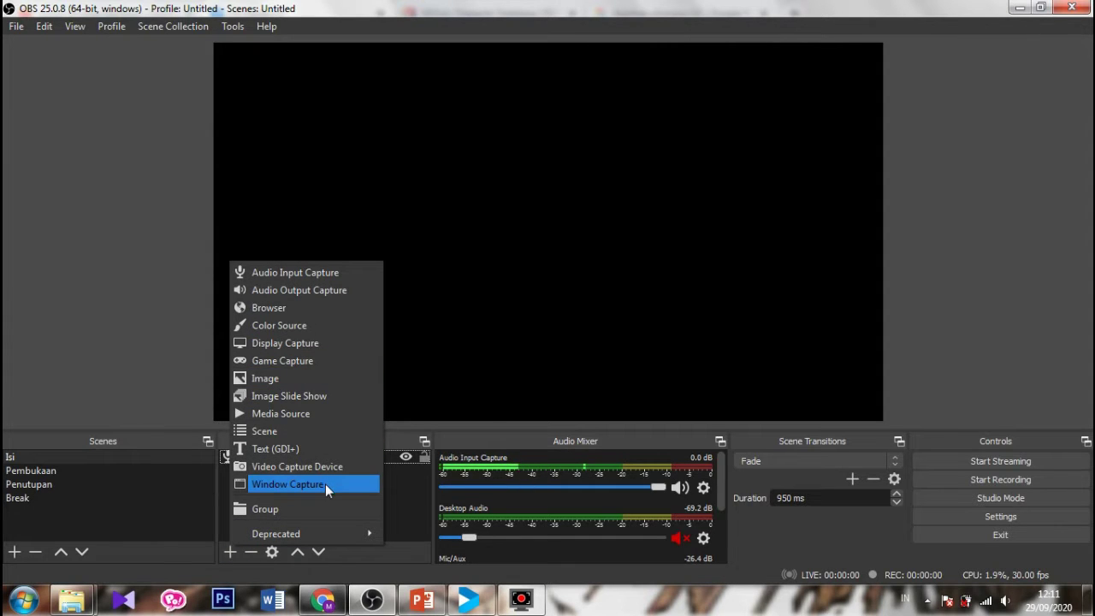
left_click(285, 344)
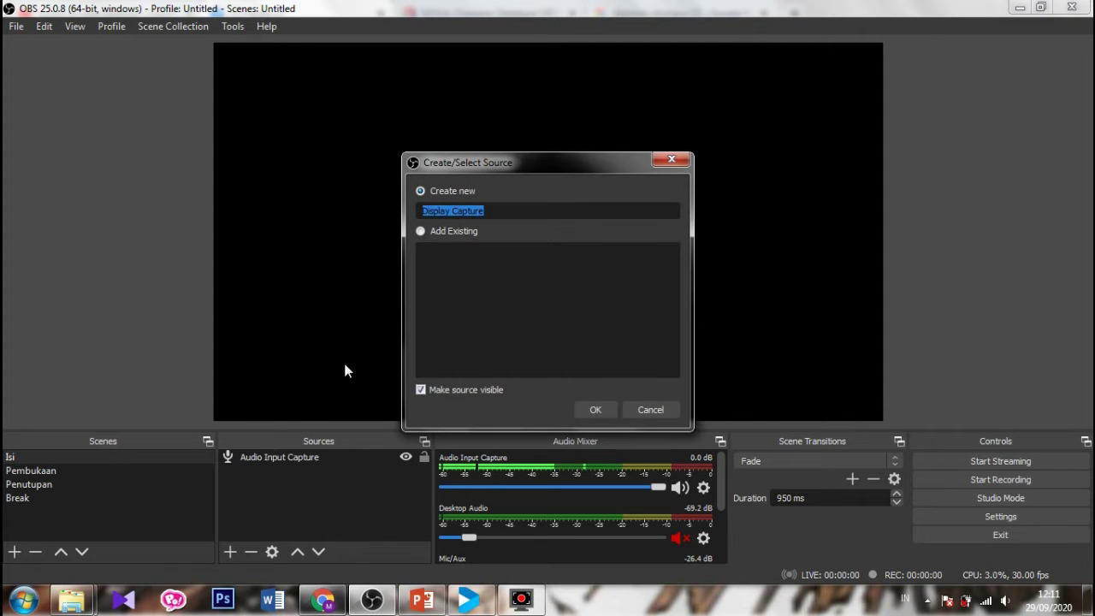
left_click(597, 407)
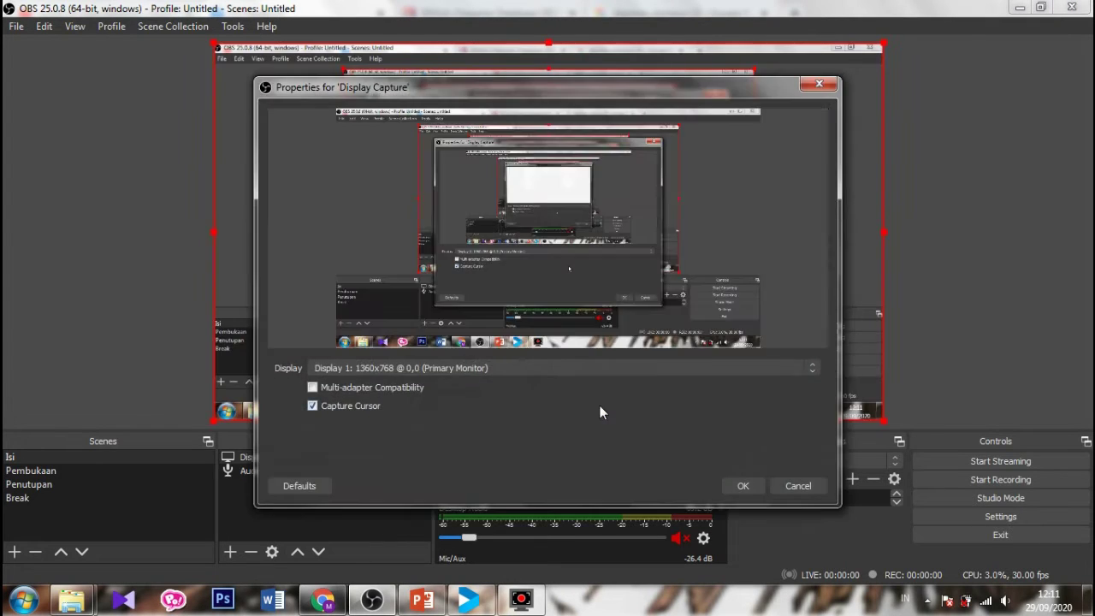
left_click(740, 485)
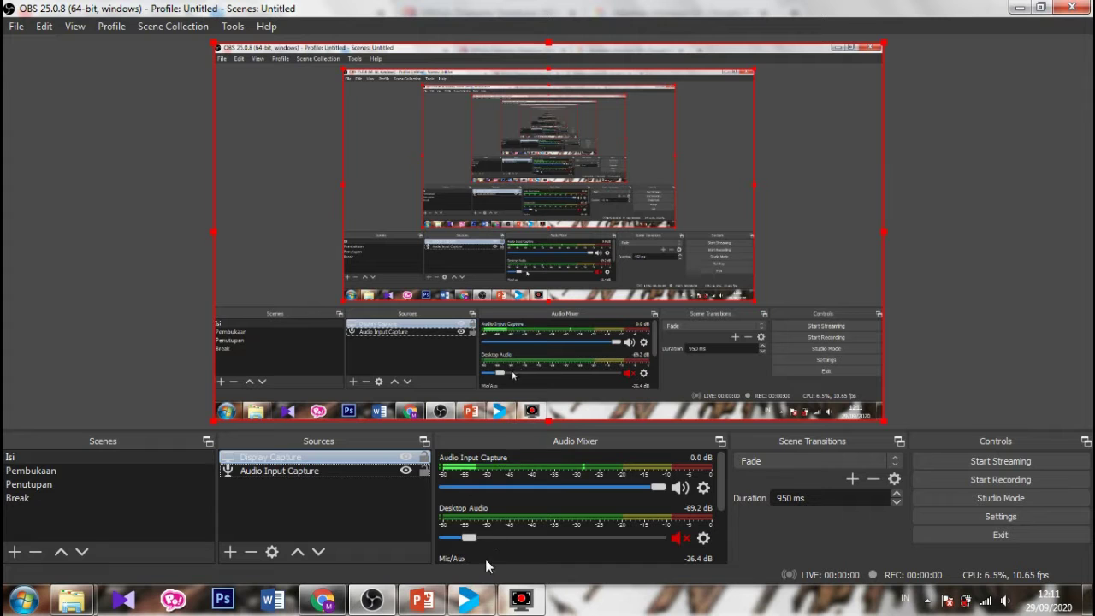
Switch to the PowerPoint presentation, restore it to a smaller window and position it partly over the OBS preview
left_click(420, 602)
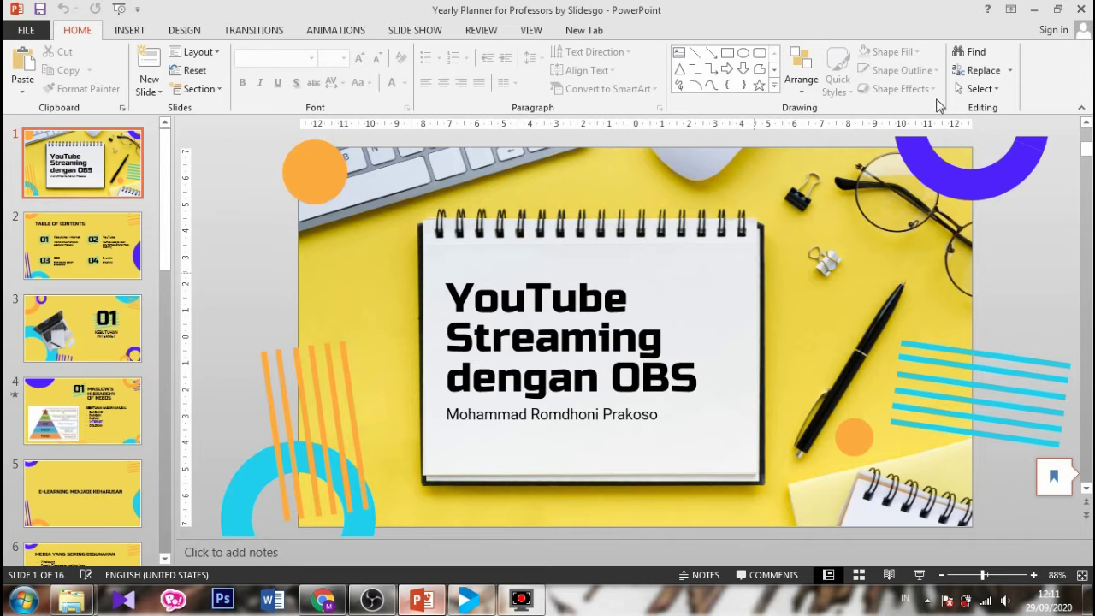
left_click(1032, 9)
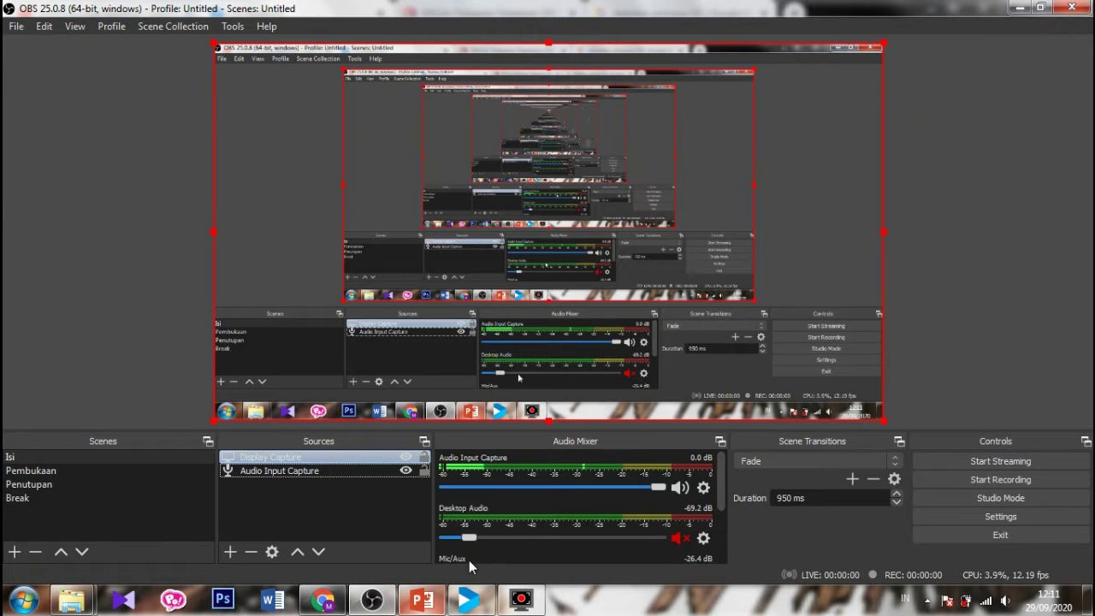
left_click(420, 603)
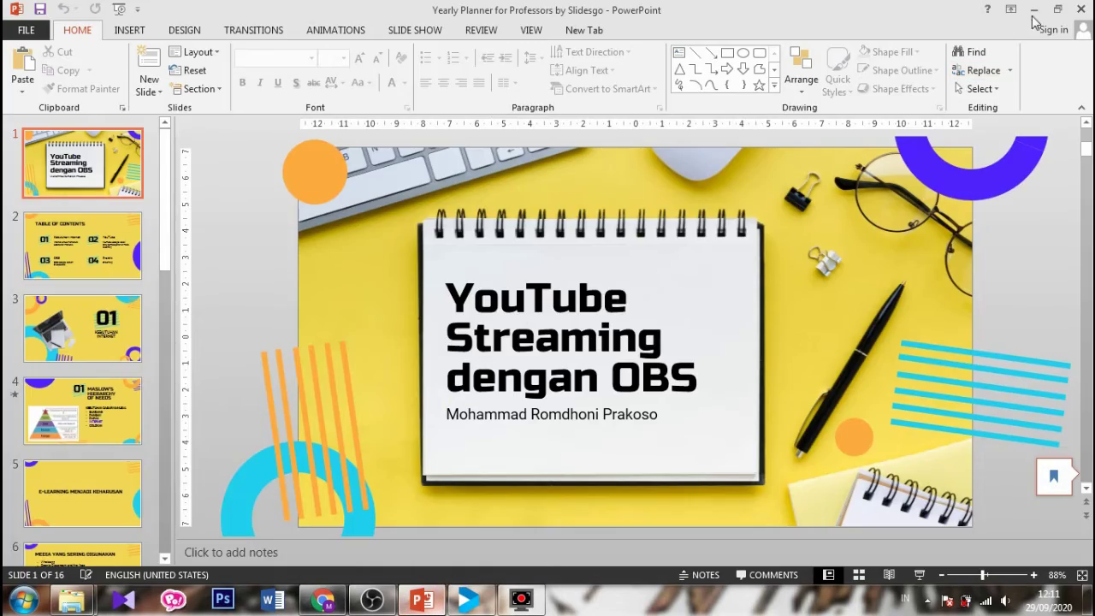
left_click(1060, 10)
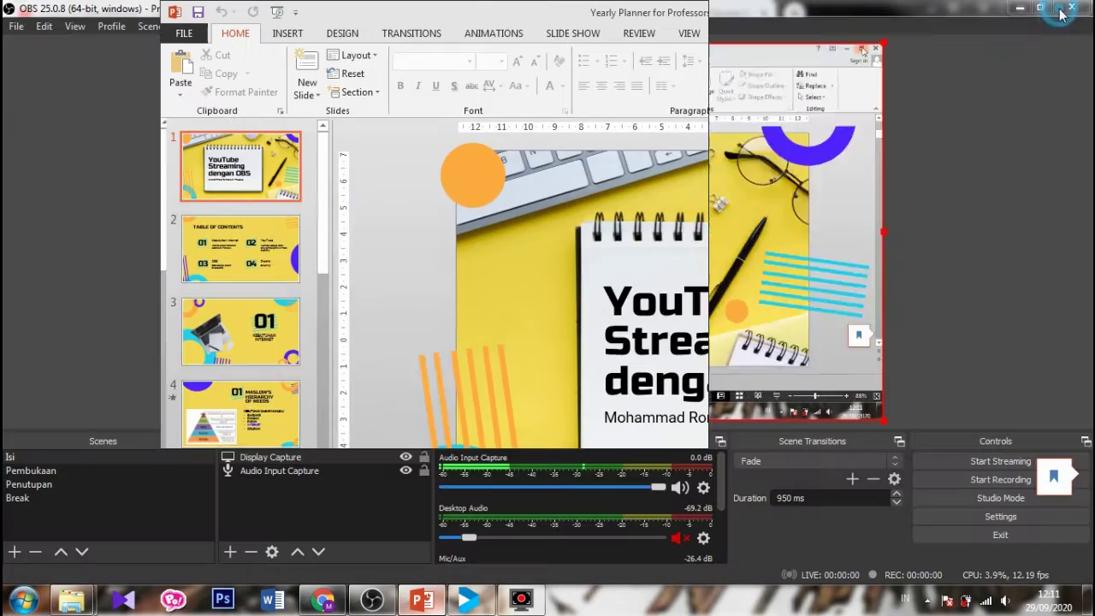
left_click_drag(496, 14, 843, 235)
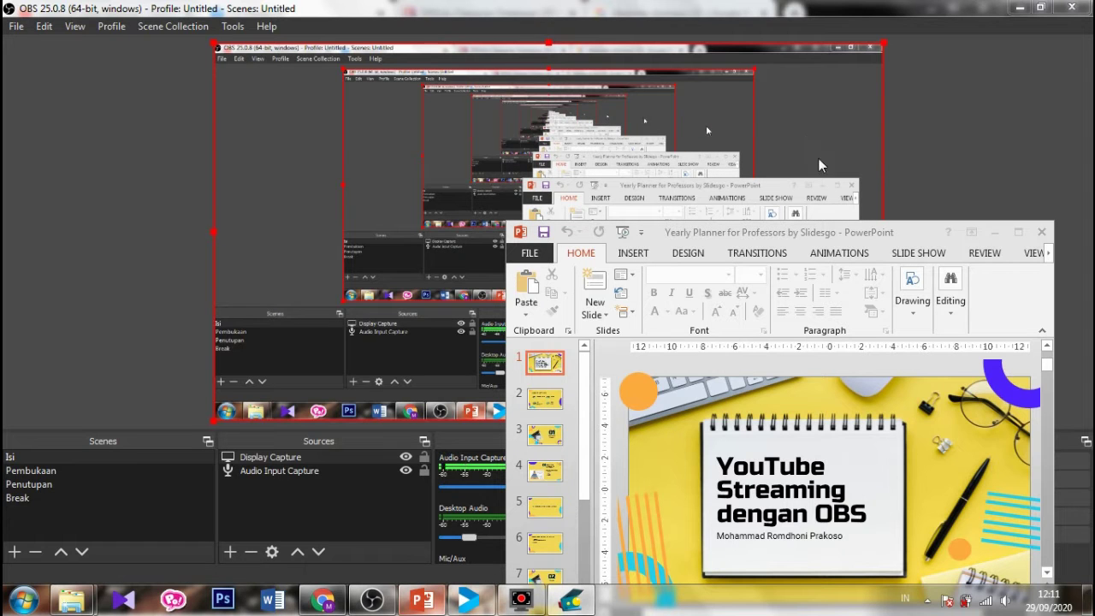
left_click_drag(917, 247, 904, 168)
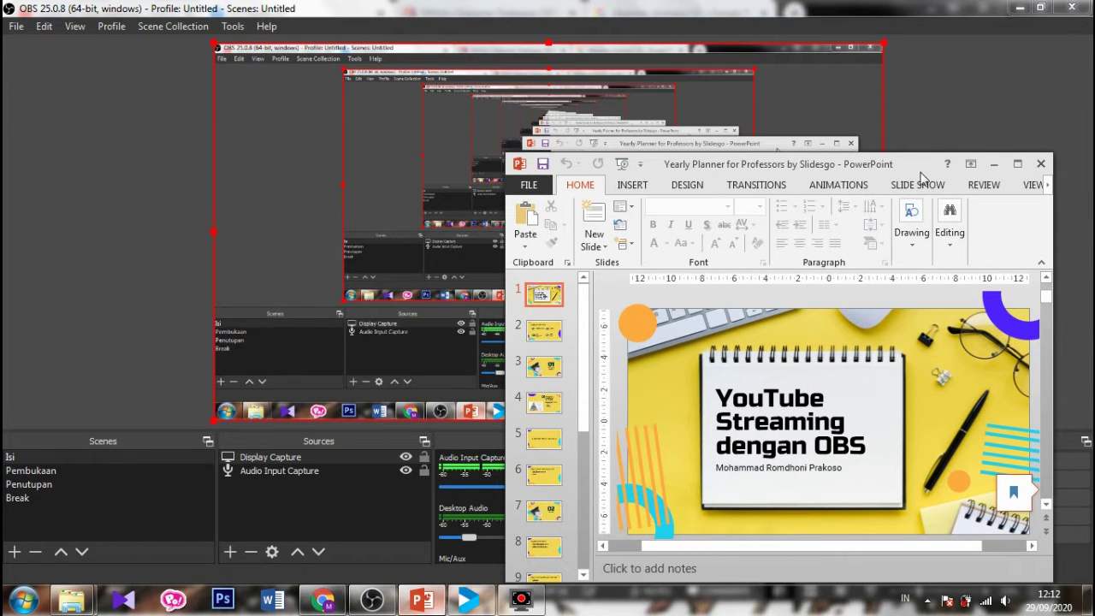
Minimize the PowerPoint window and hide the Display Capture source in the Isi scene
left_click(990, 168)
left_click(402, 473)
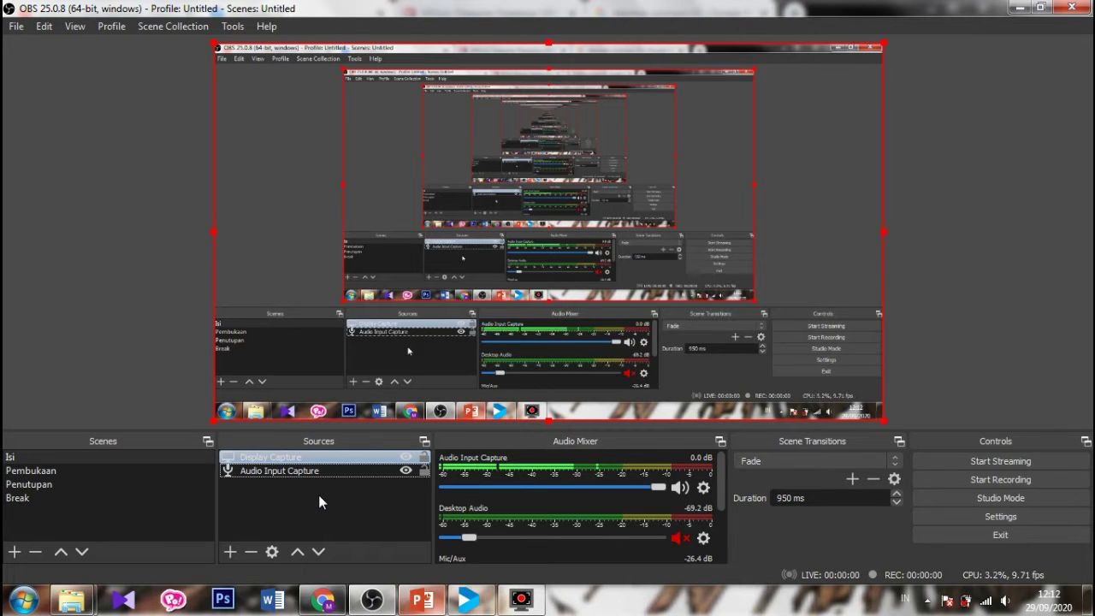
left_click(405, 459)
Add a new Window Capture source with its default name to the Isi scene, capturing the Facebook - Google Chrome window
left_click(223, 545)
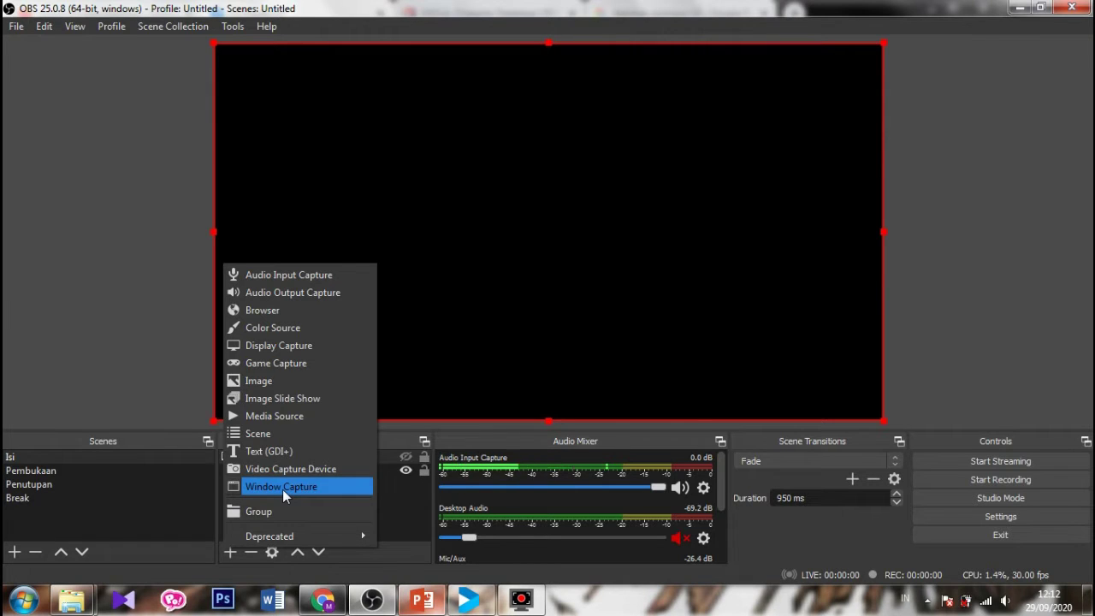
left_click(282, 489)
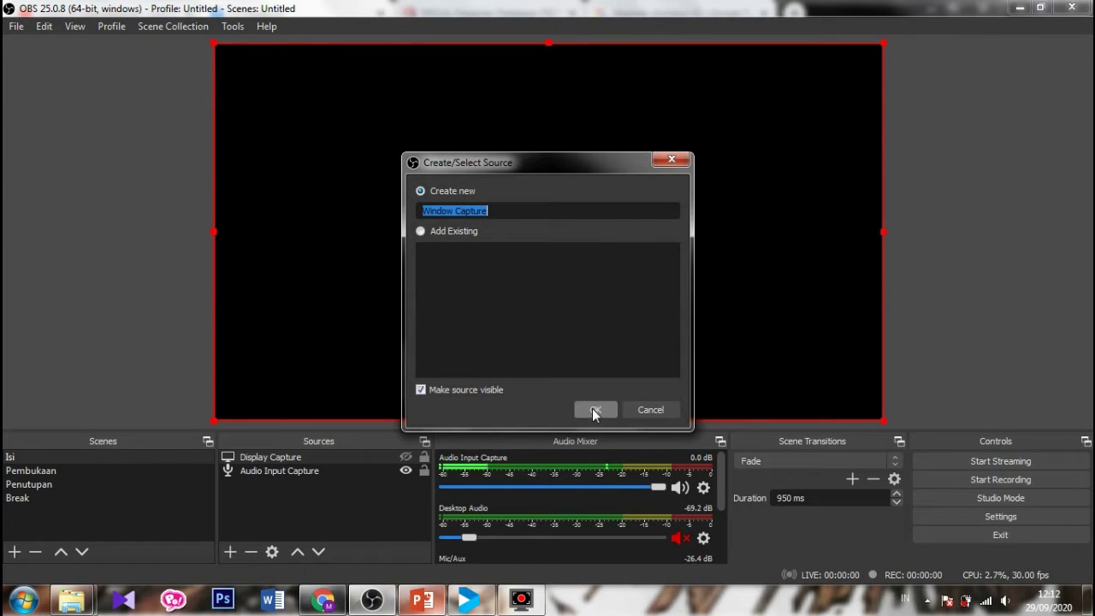
left_click(595, 410)
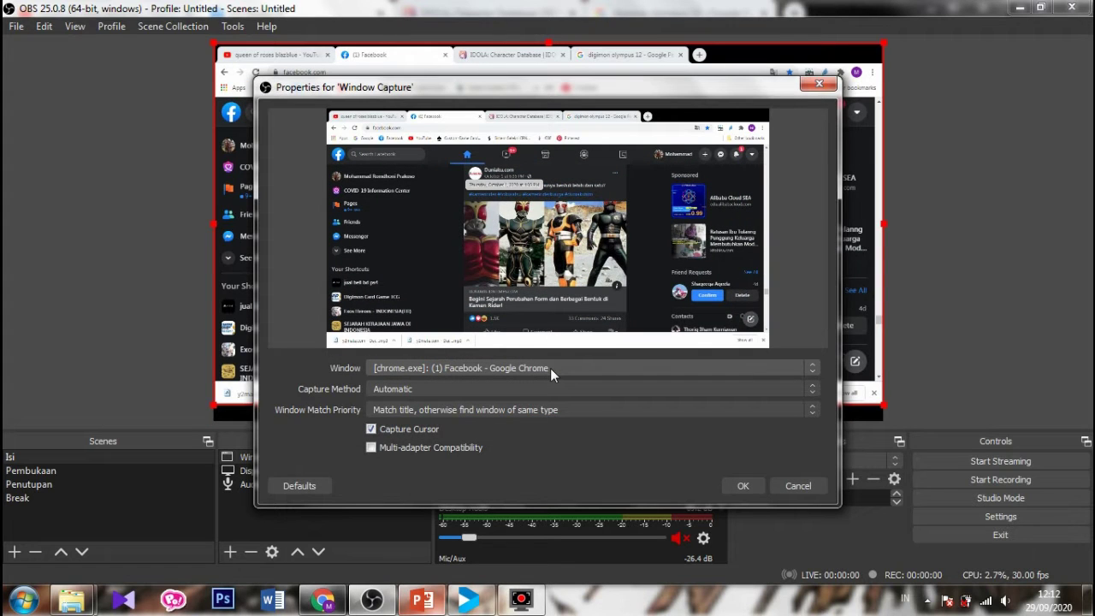
left_click(550, 367)
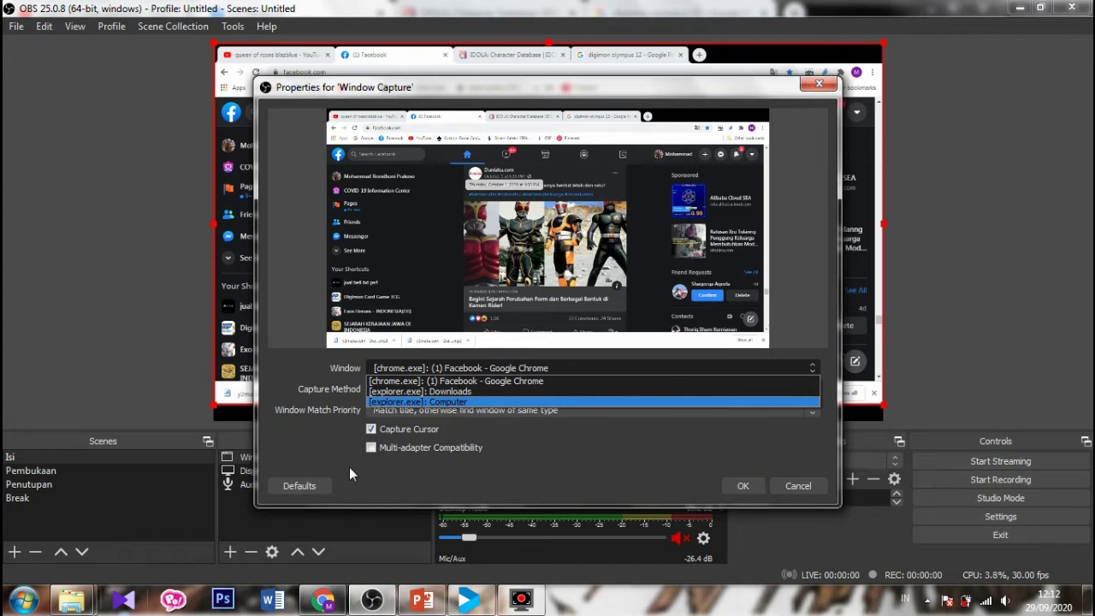
left_click(479, 382)
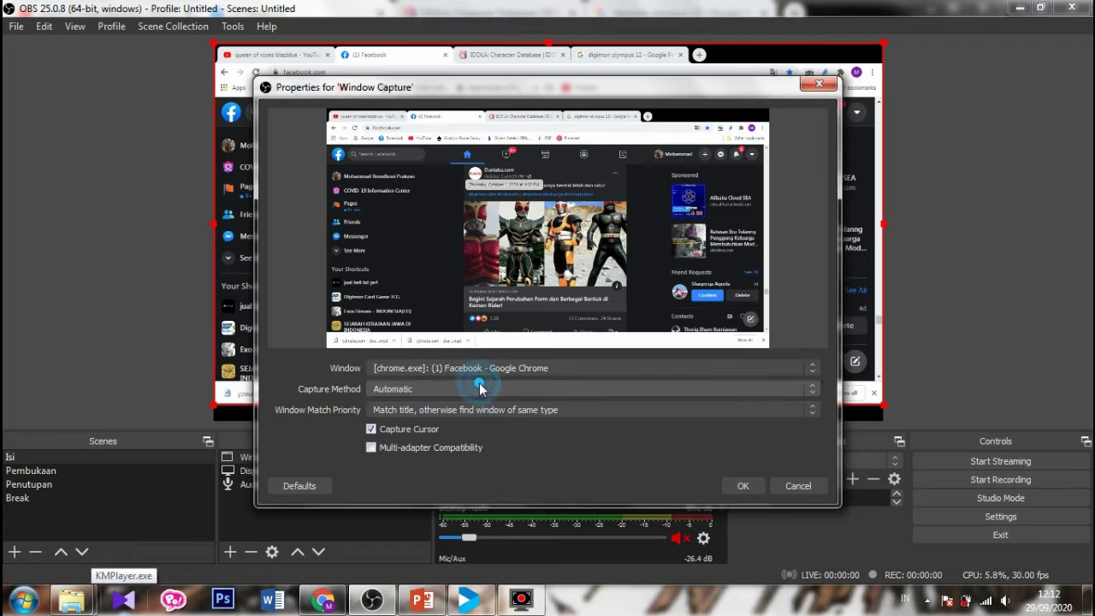
left_click(734, 481)
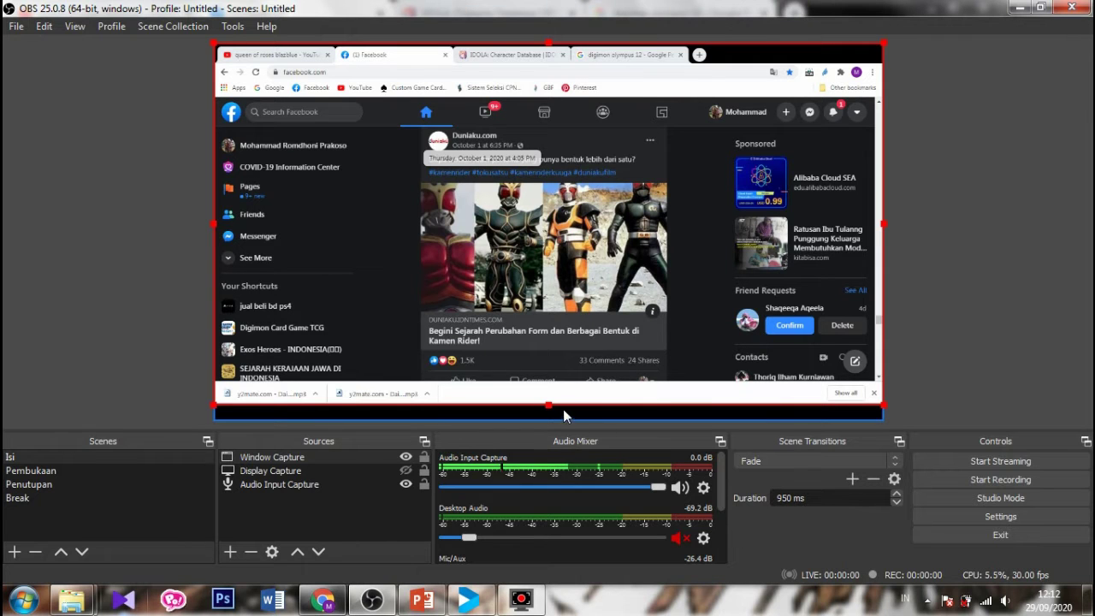
Shift the Window Capture slightly downward in the preview so it sits roughly centred vertically on the canvas
left_click_drag(549, 405, 549, 418)
left_click(936, 271)
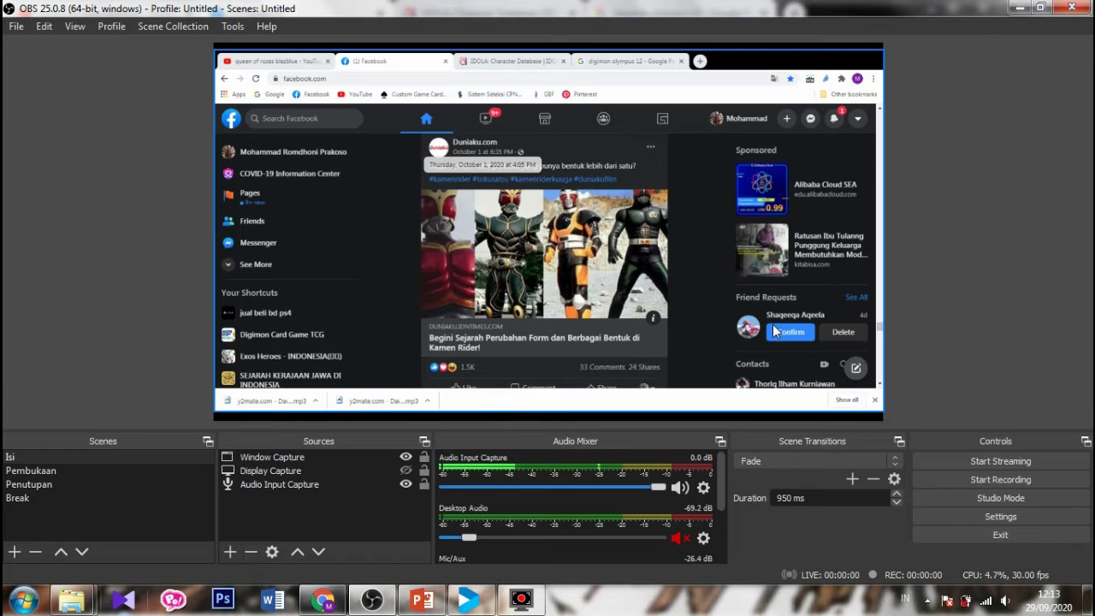
left_click(640, 317)
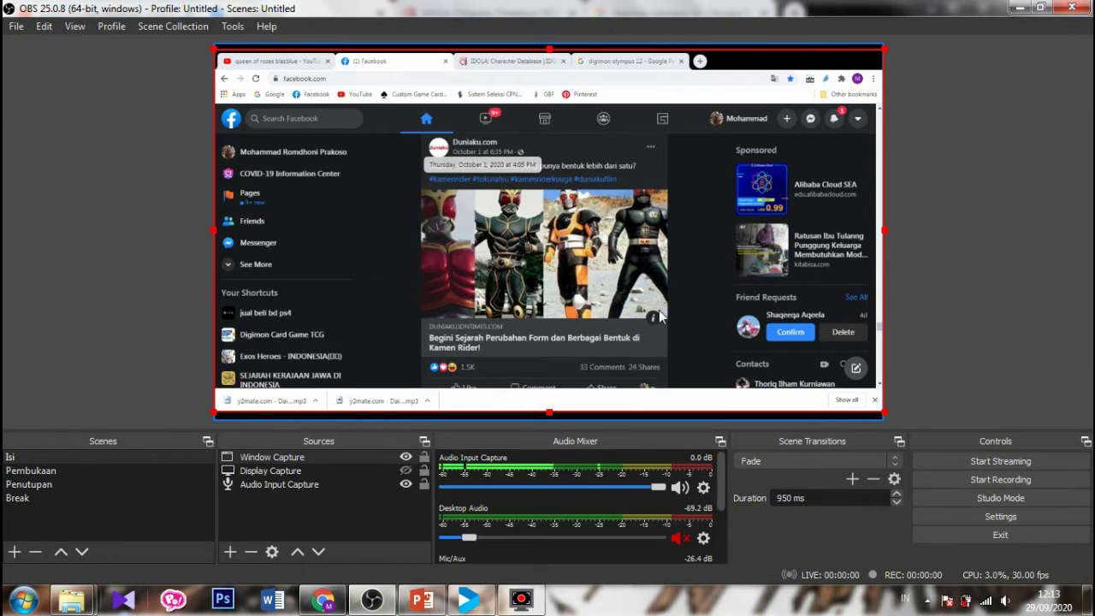
Switch to Chrome, browse further down the Facebook feed, and return to OBS to check the window capture in the preview
left_click(374, 588)
scroll(596, 374, "down", 7)
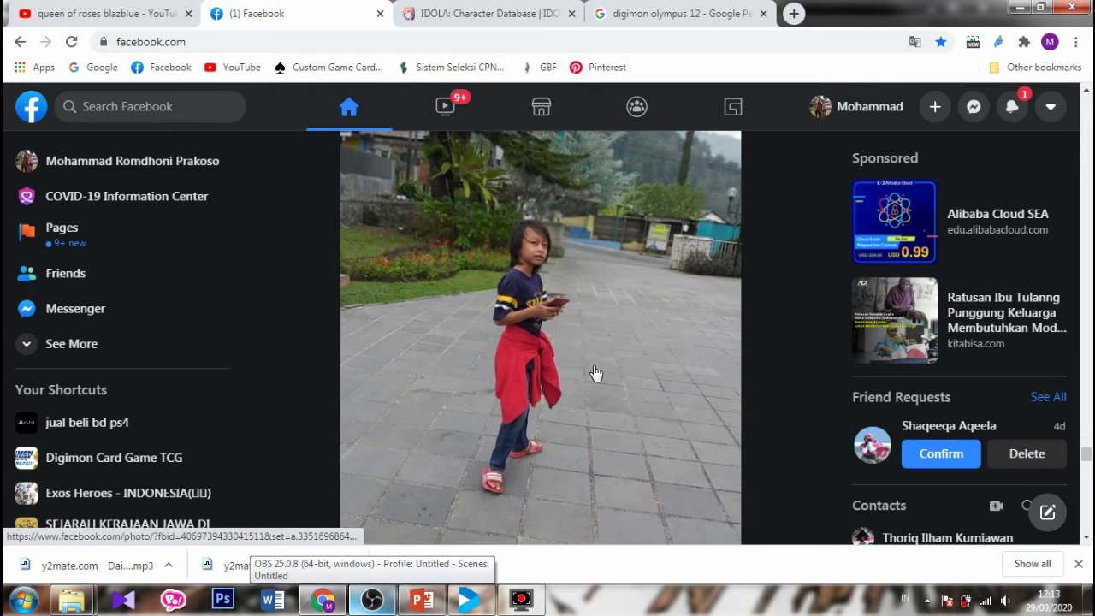
scroll(597, 374, "down", 4)
scroll(599, 371, "up", 2)
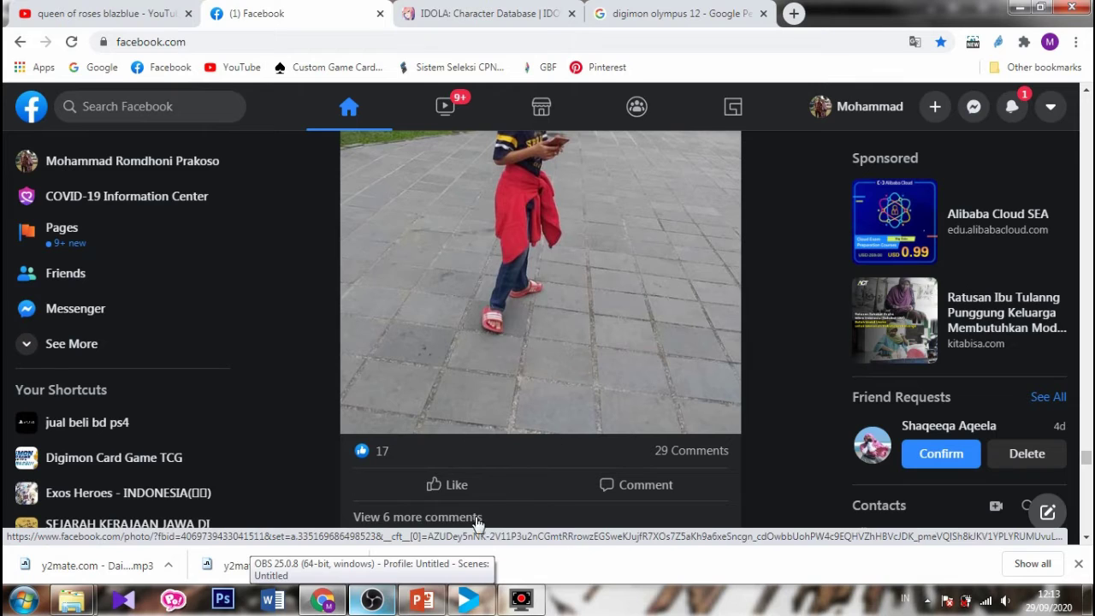
left_click(387, 601)
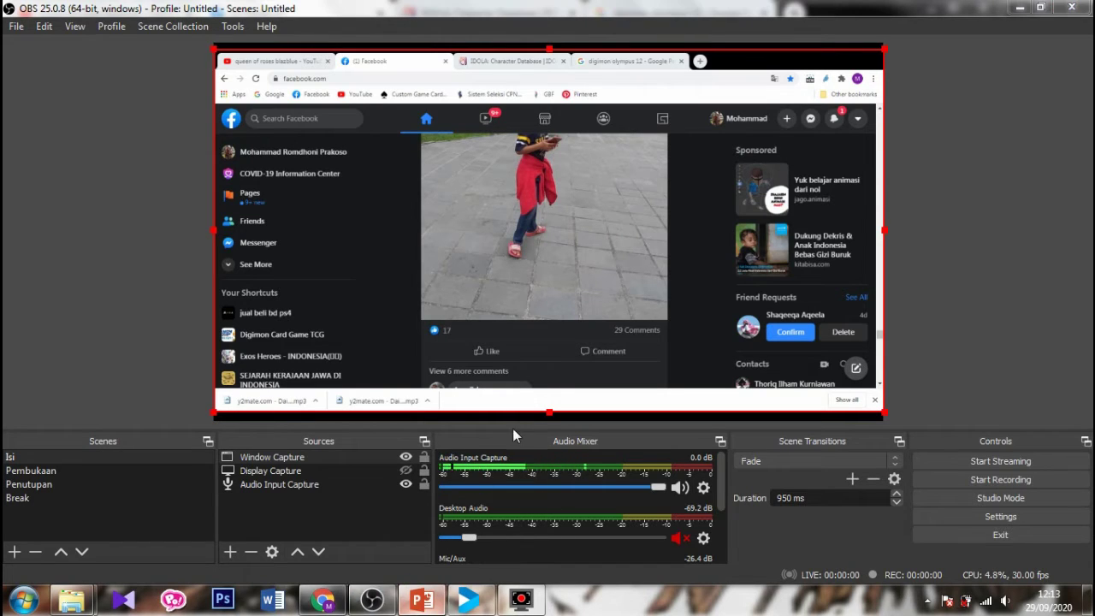
Bring the PowerPoint window over the OBS preview, shift it slightly upward to check the window capture, and minimize it again
left_click(418, 603)
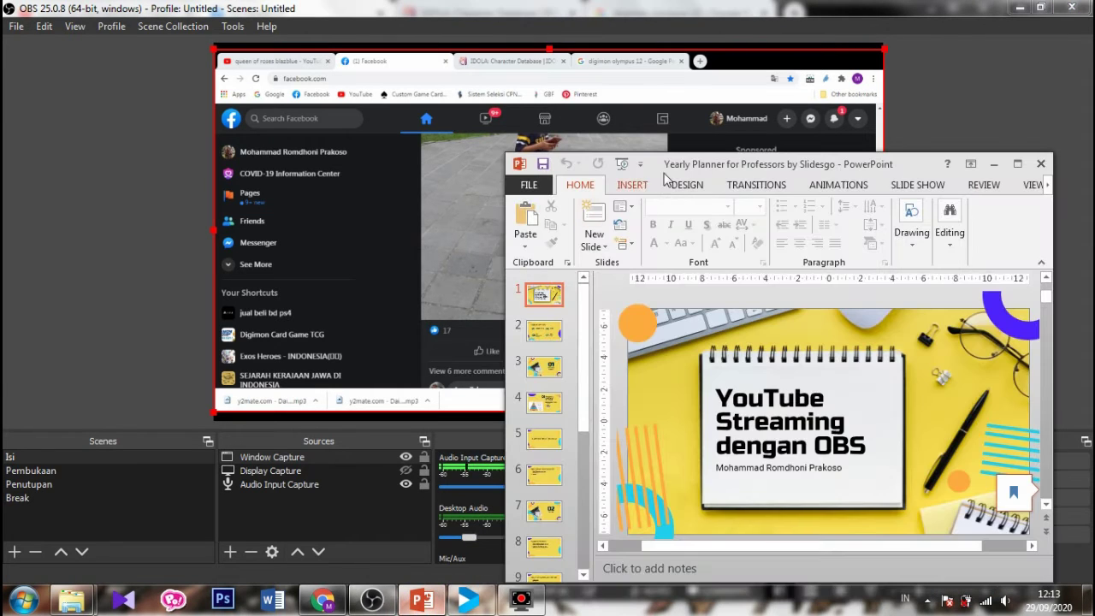
mouse_move(620, 176)
left_mouse_down()
mouse_move(600, 268)
mouse_move(637, 208)
mouse_move(564, 152)
mouse_move(526, 313)
mouse_move(657, 214)
mouse_move(620, 155)
left_mouse_up()
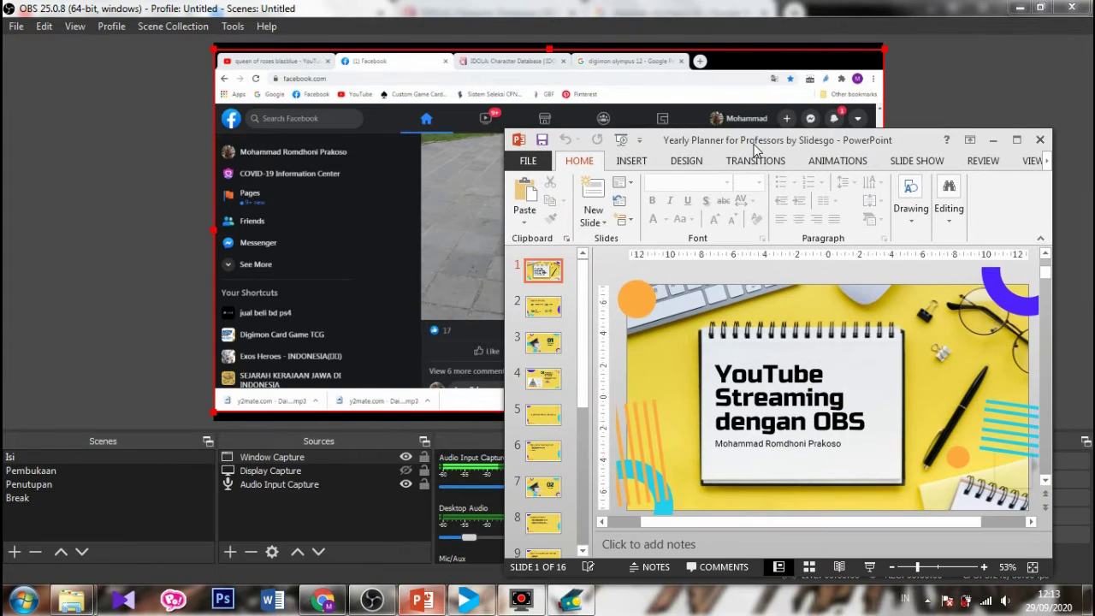
left_click(992, 139)
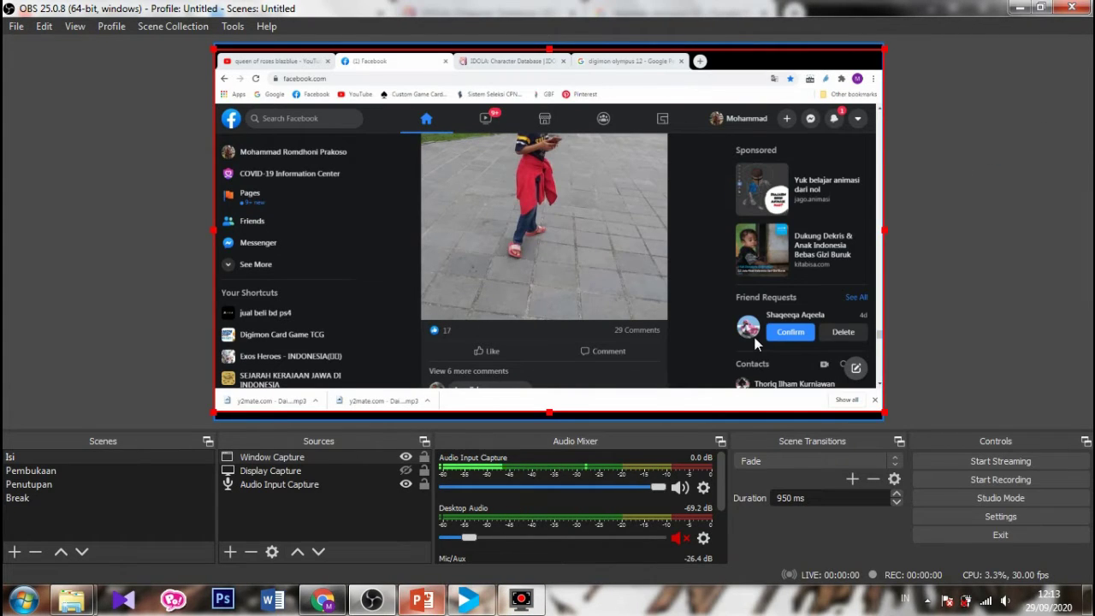
Hide the Window Capture source and make the Display Capture source visible in the Isi scene
left_click(405, 458)
left_click(405, 470)
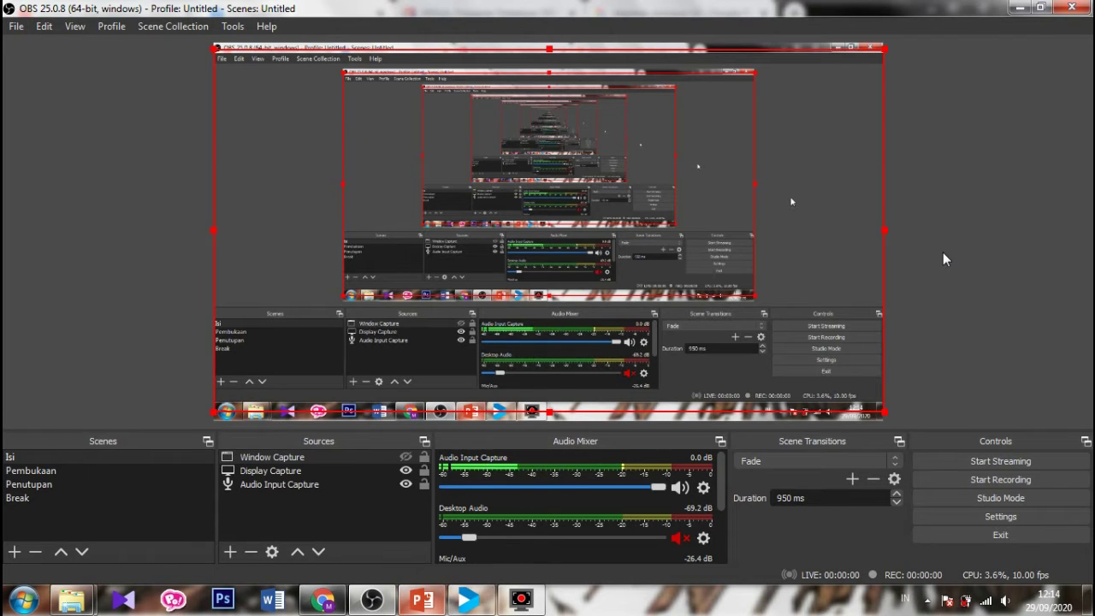
left_click(976, 232)
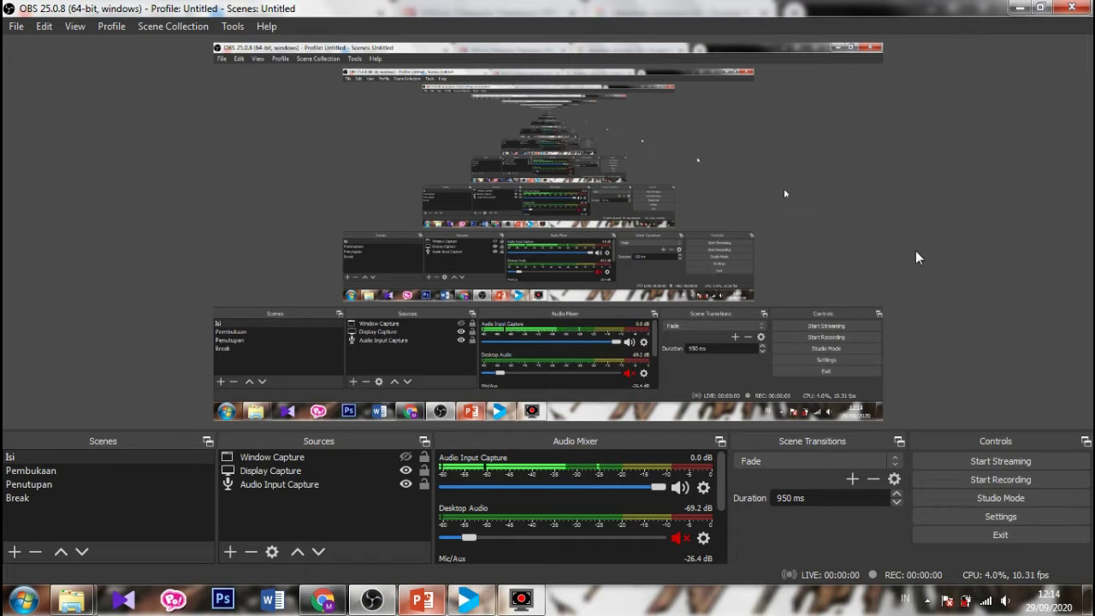
left_click(341, 472)
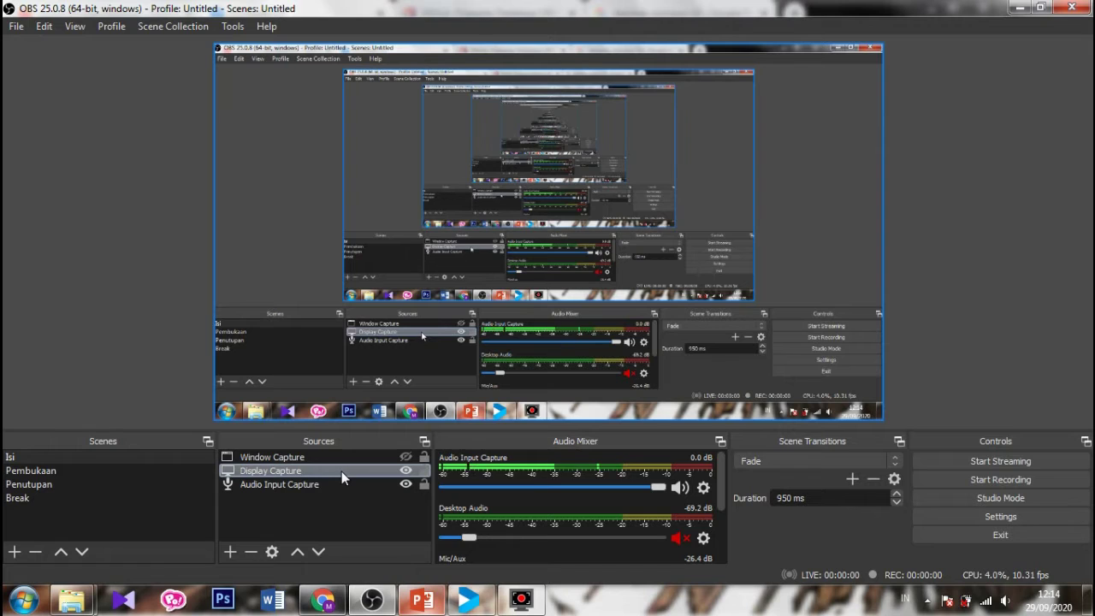
left_click(357, 511)
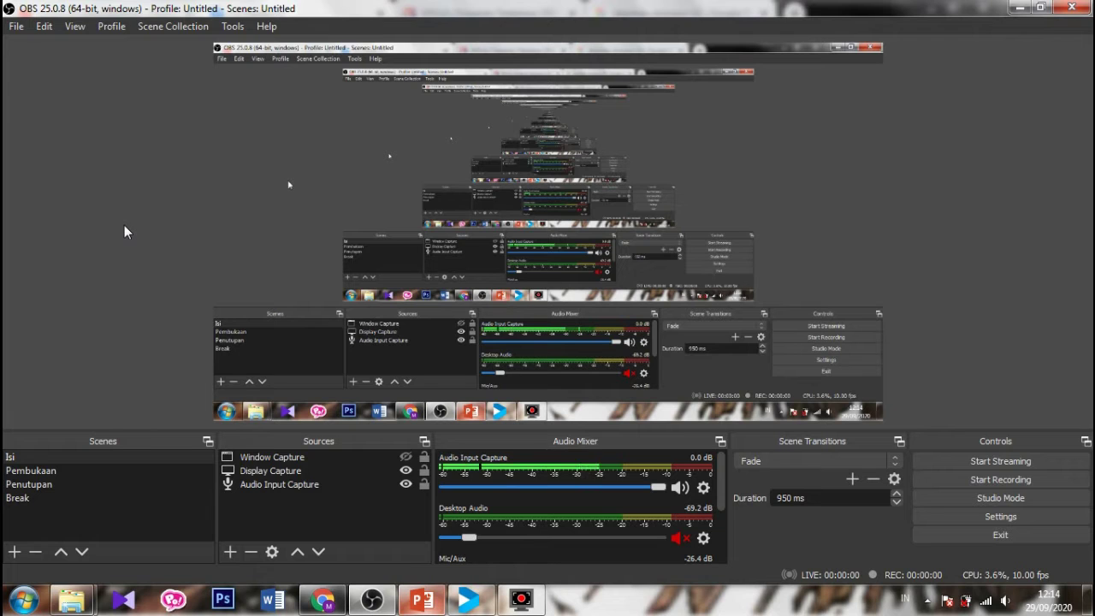
left_click(258, 470)
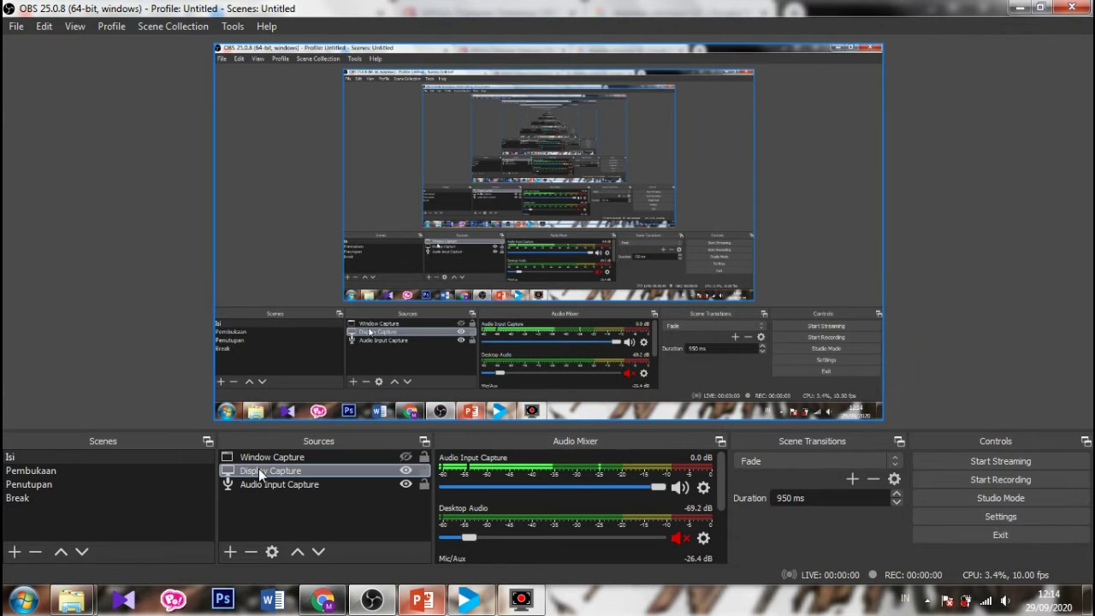
left_click(271, 519)
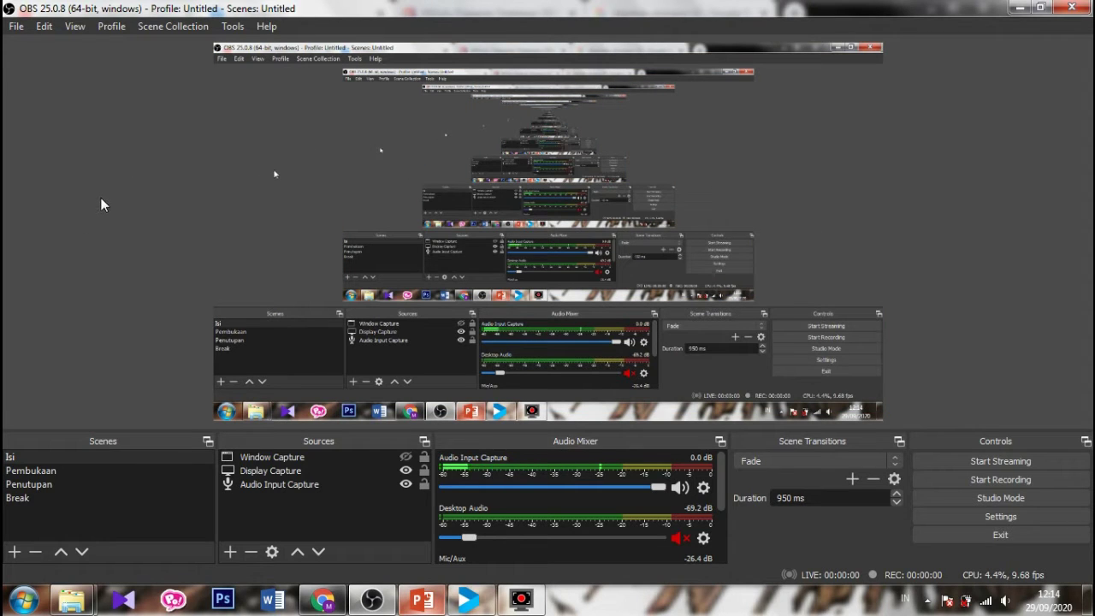
left_click(216, 362)
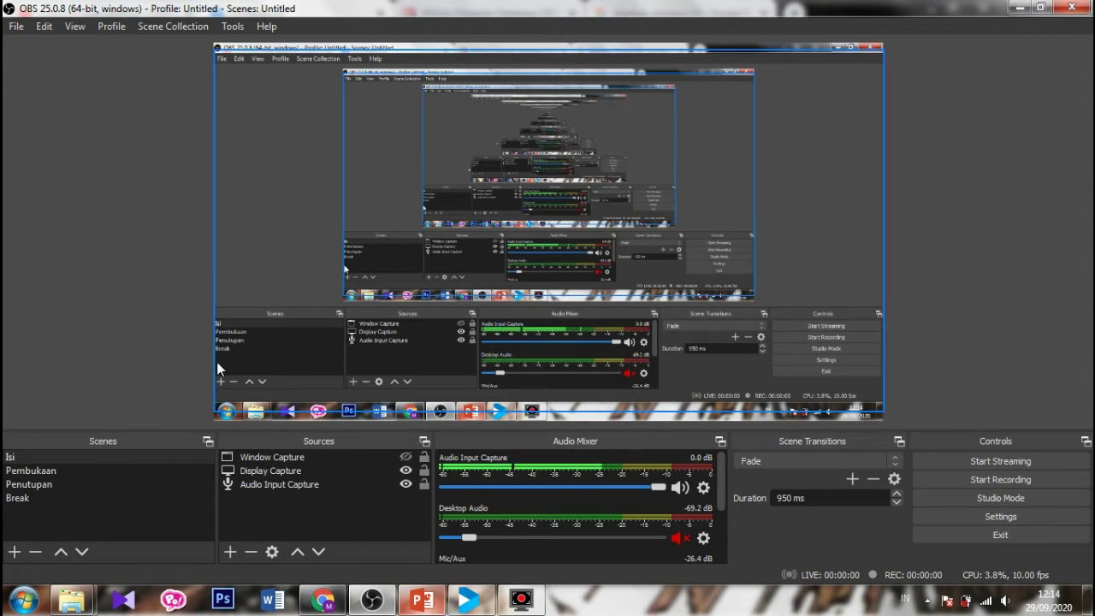
left_click(255, 485)
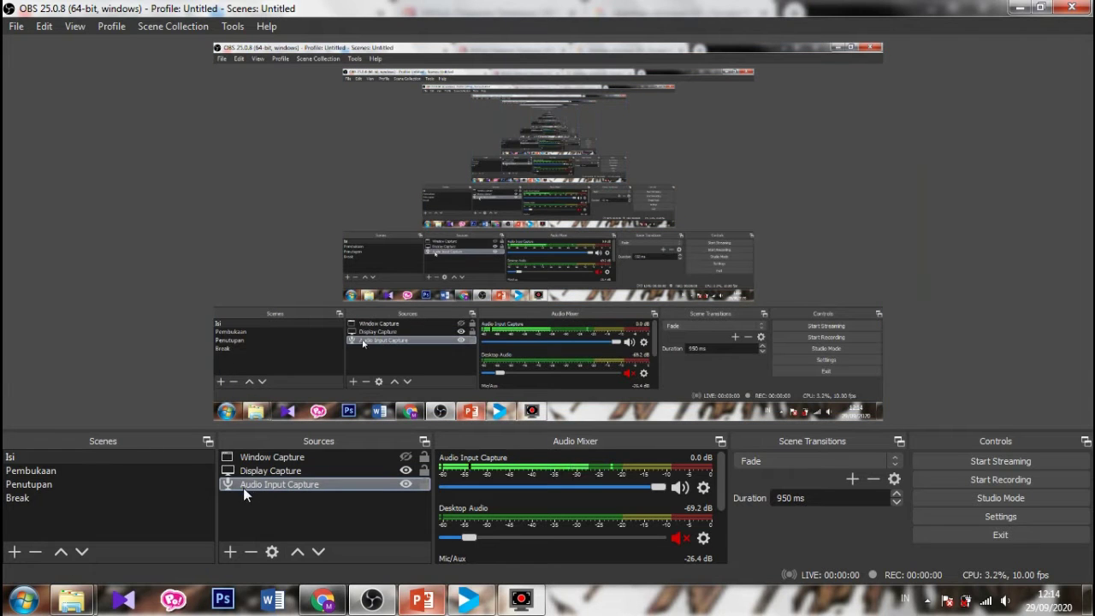
left_click(242, 508)
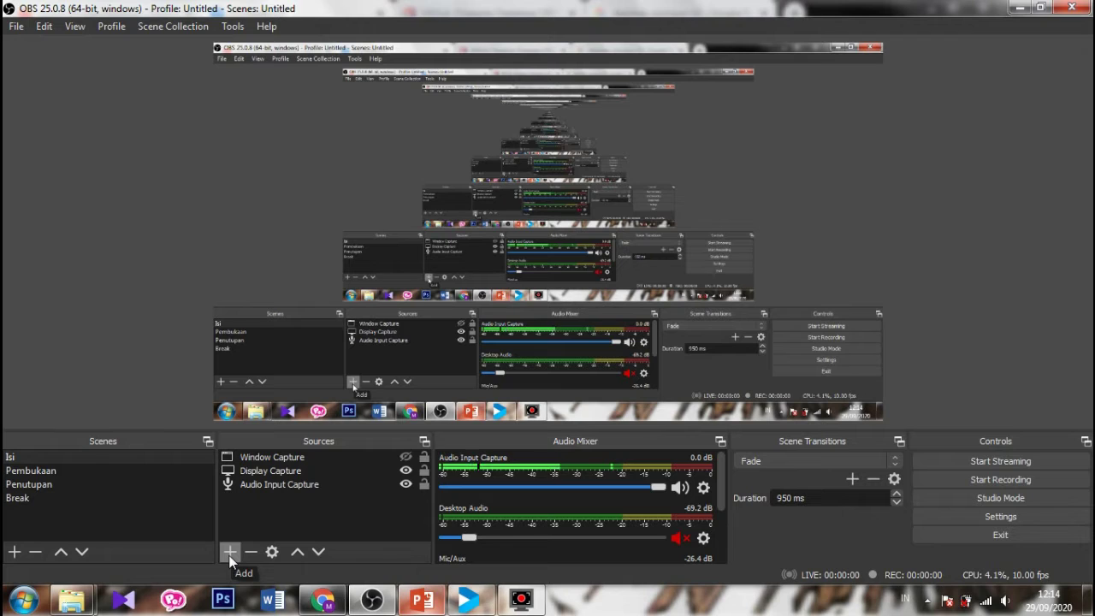
Add a new Video Capture Device source with its default name to the Isi scene, using the Lenovo EasyCamera device
left_click(229, 553)
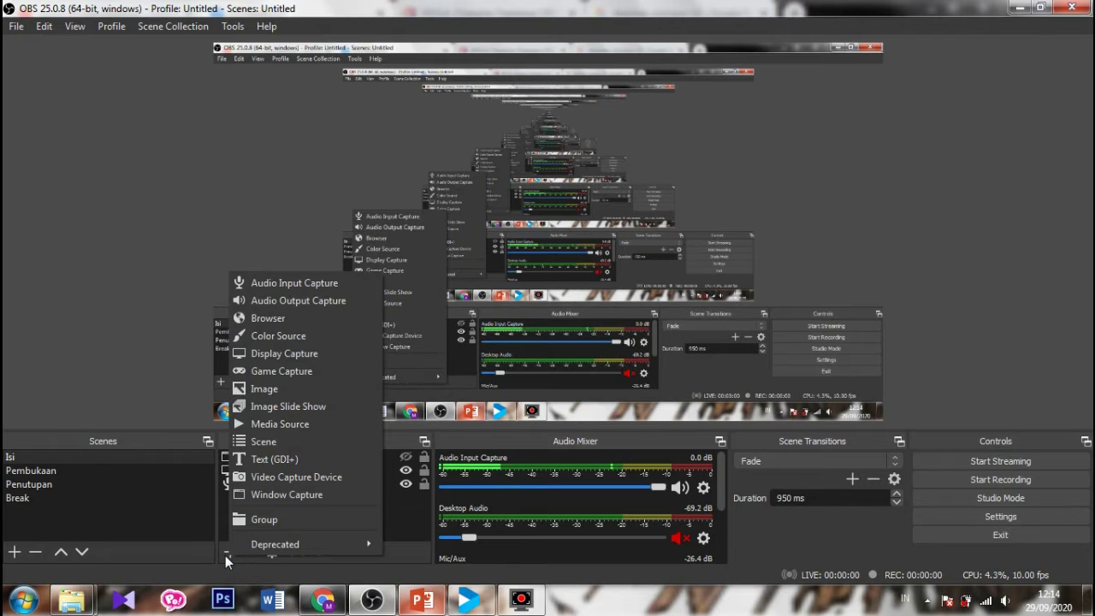
left_click(308, 478)
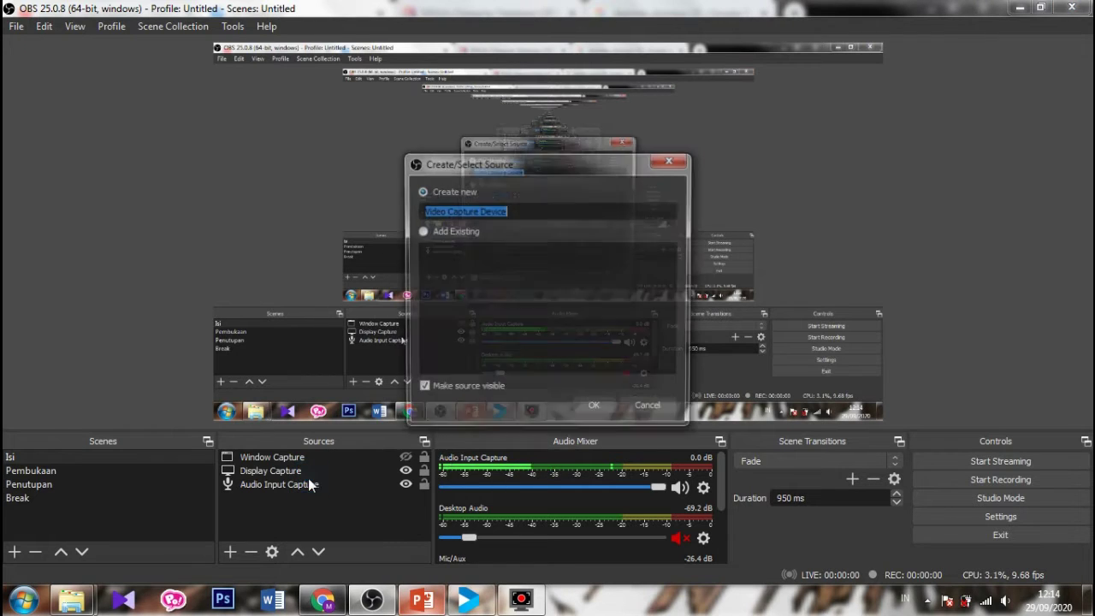
left_click(594, 410)
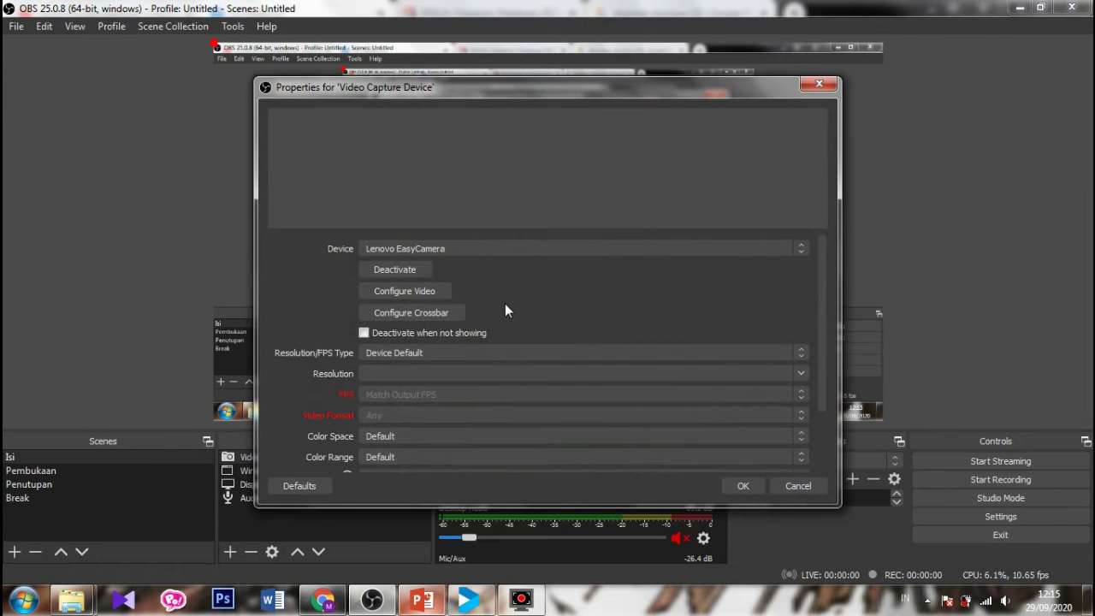
left_click(547, 248)
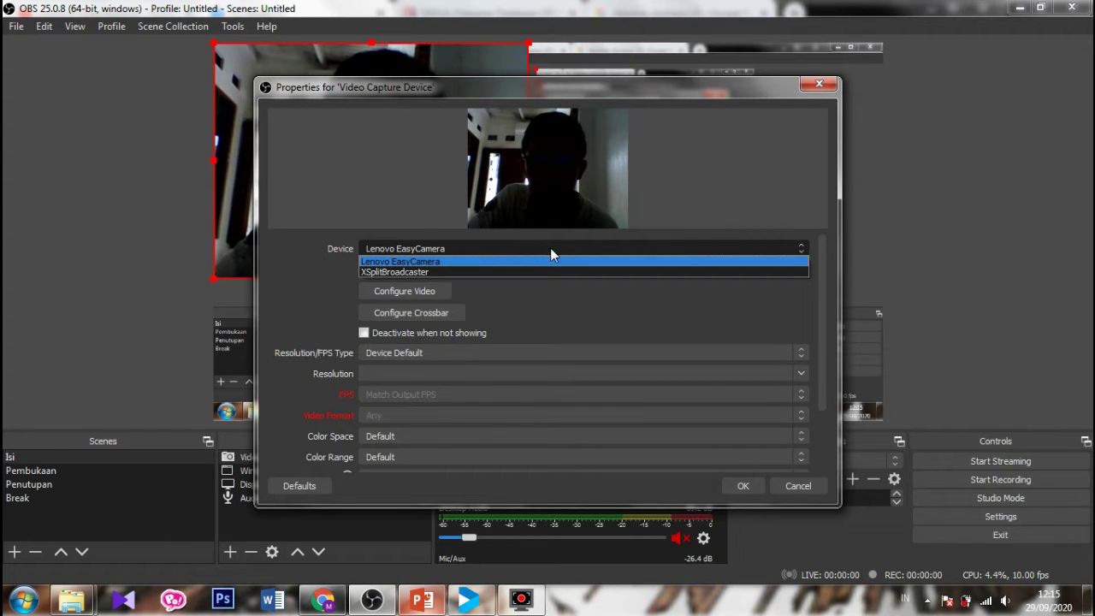
left_click(550, 250)
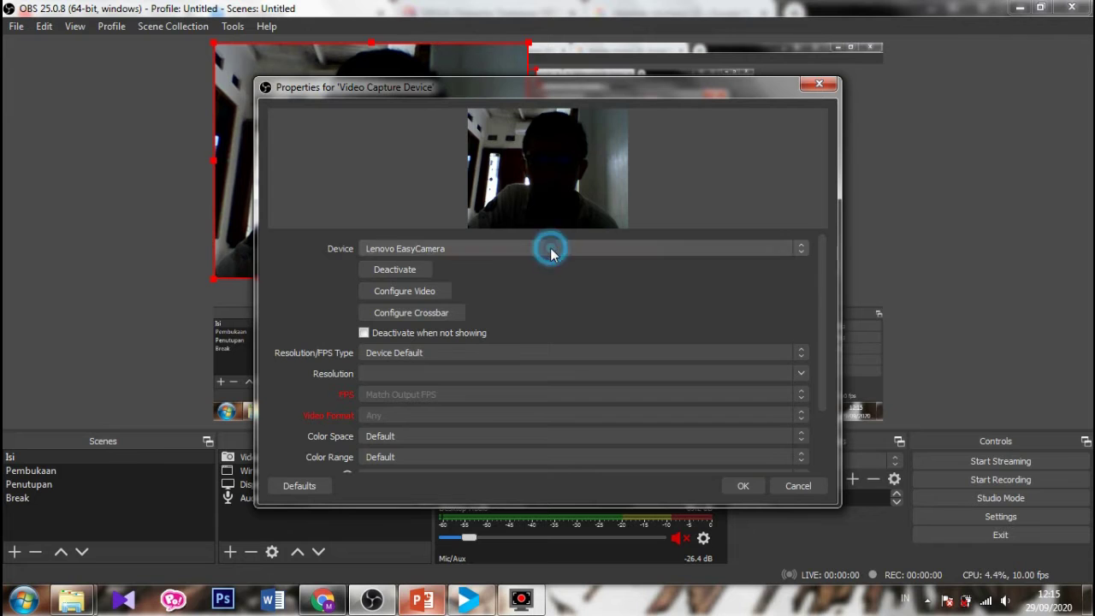
left_click(734, 486)
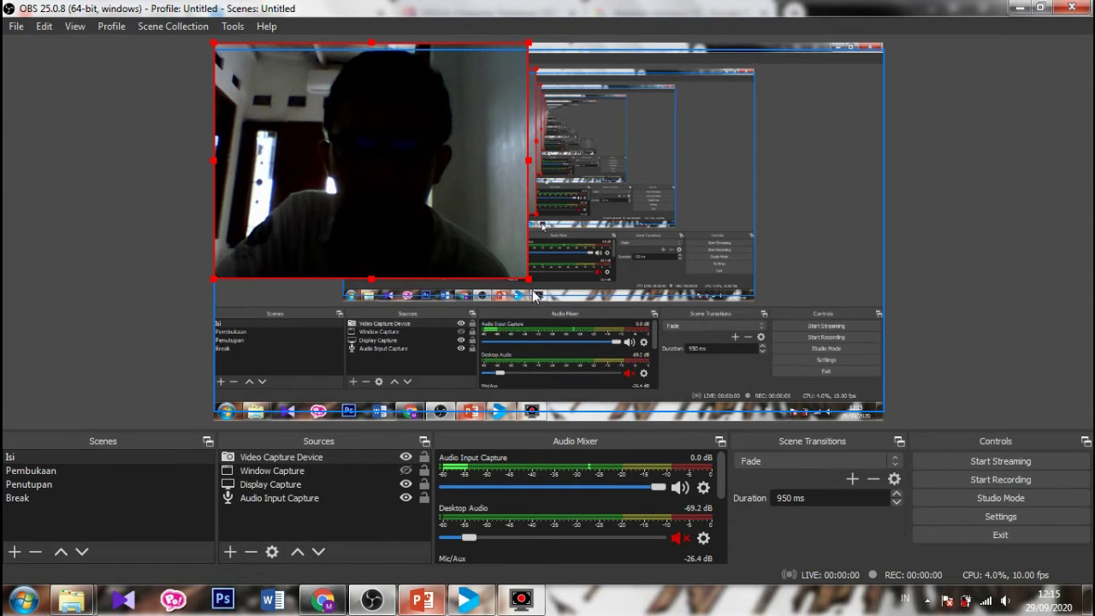
Shrink the webcam picture to less than half its size and place it in the lower-right corner of the canvas
left_click_drag(530, 279, 348, 140)
left_click_drag(313, 118, 801, 353)
left_click(919, 262)
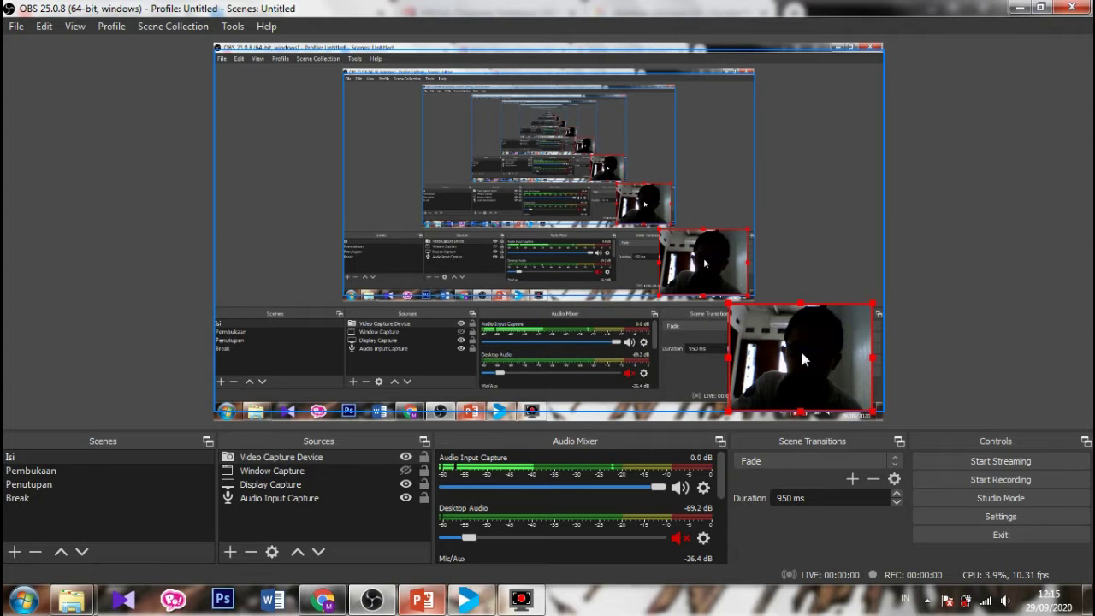
left_click(901, 355)
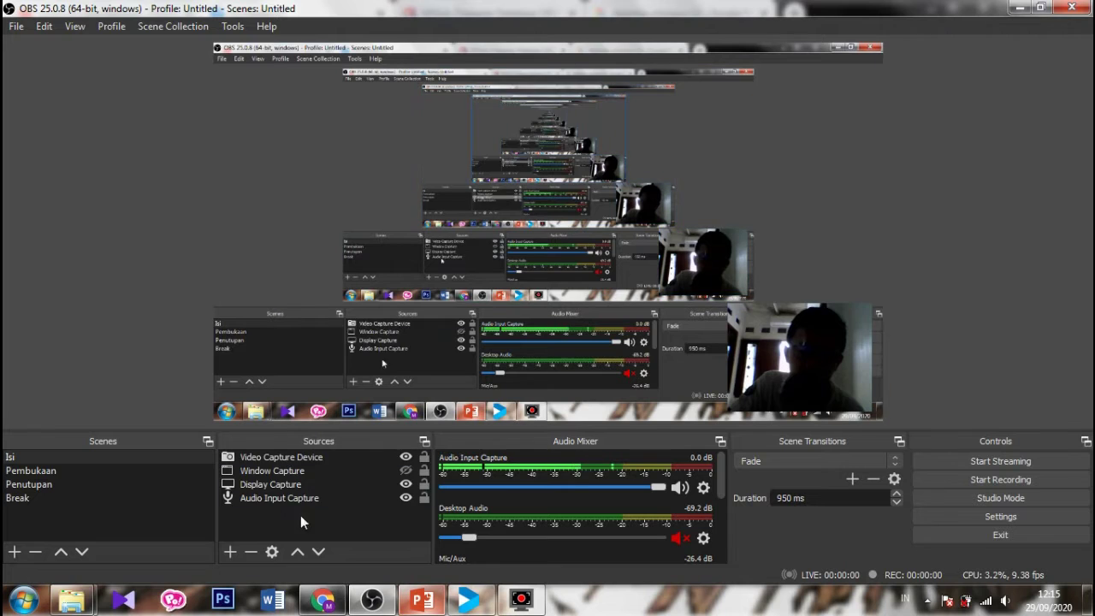
Hide the Video Capture Device source in the Isi scene and clear the source selection
left_click(318, 469)
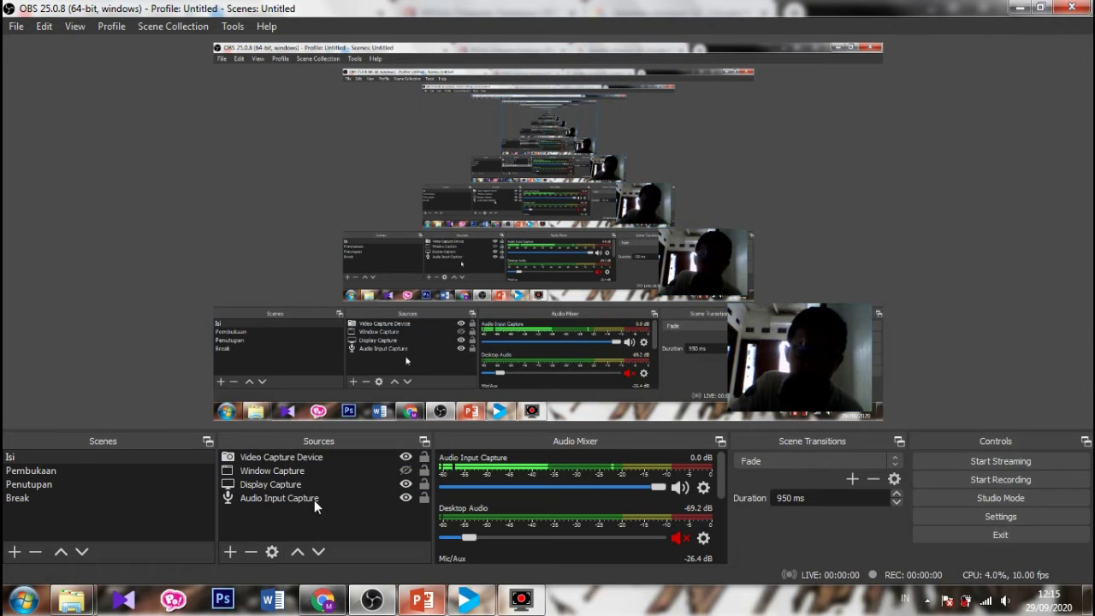
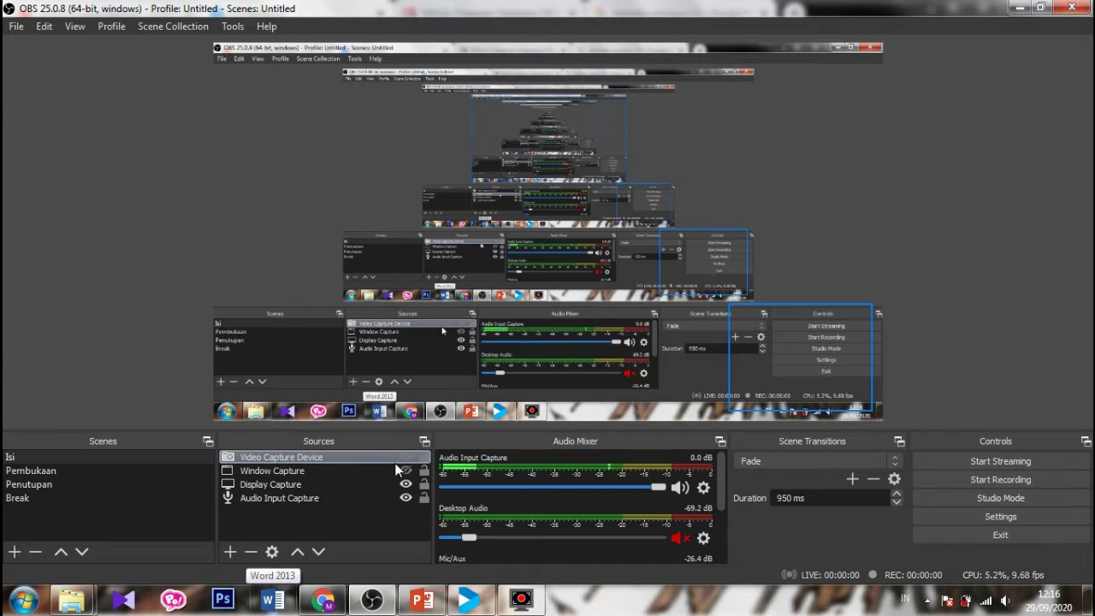
left_click(339, 516)
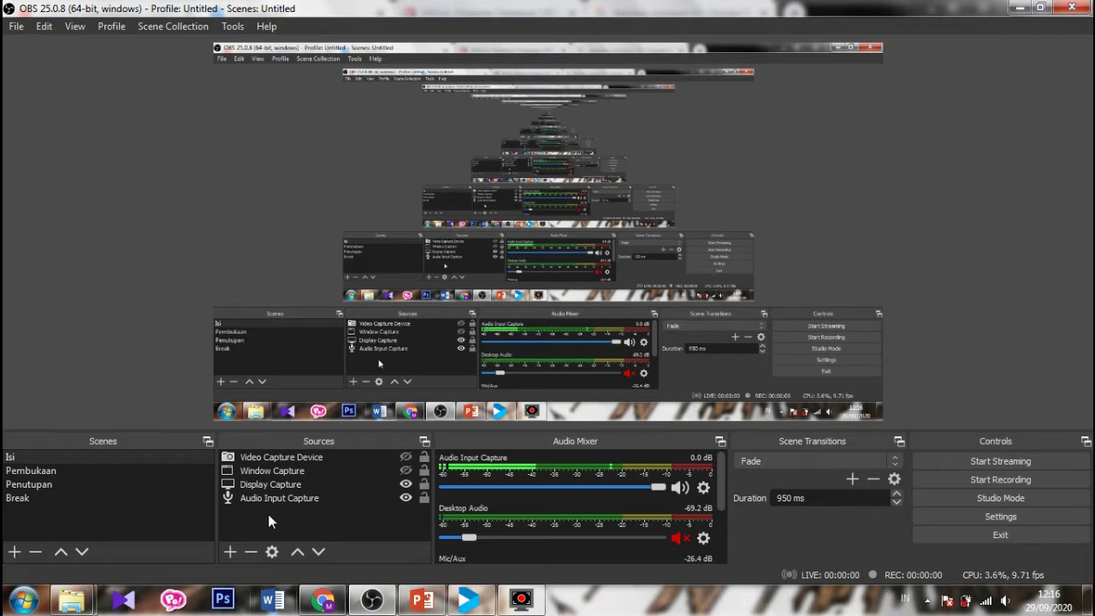
Add a new Image source with its default name to the Pembukaan scene
left_click(73, 483)
left_click(73, 473)
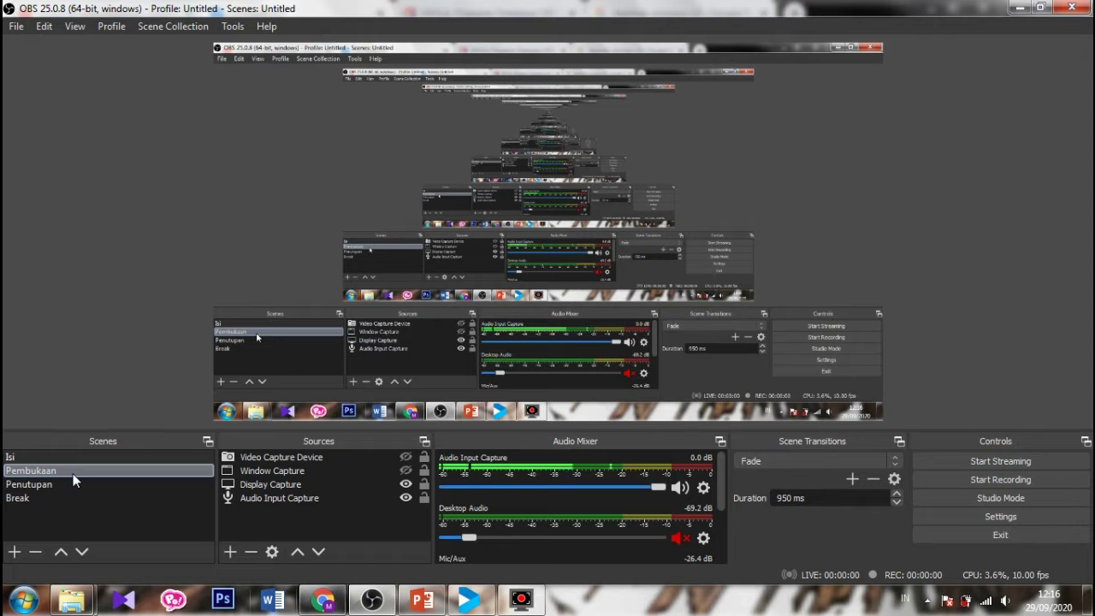
left_click(76, 482)
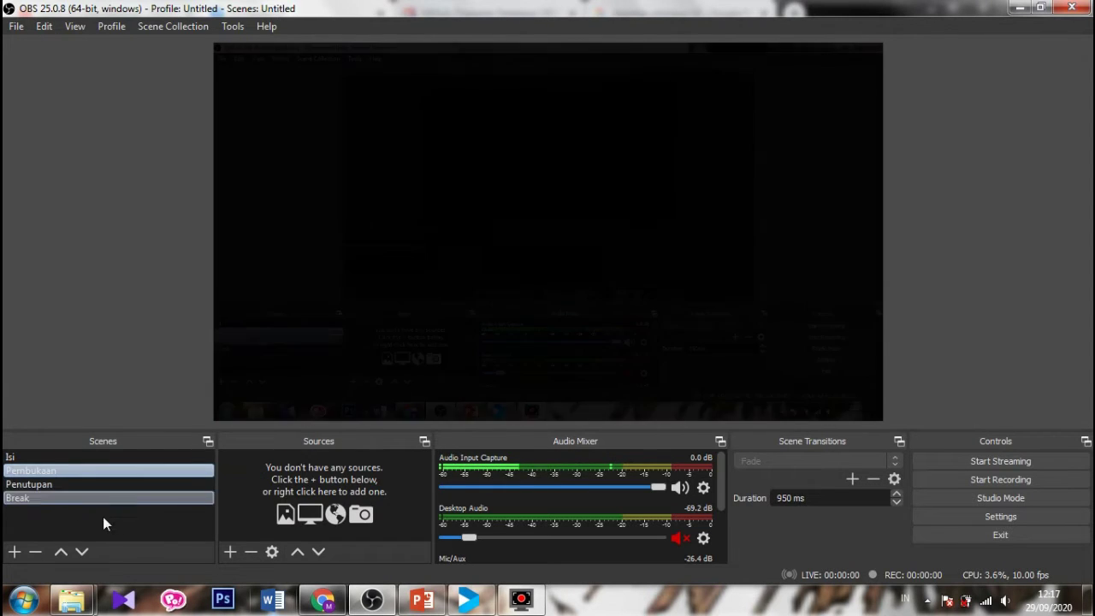
left_click(229, 552)
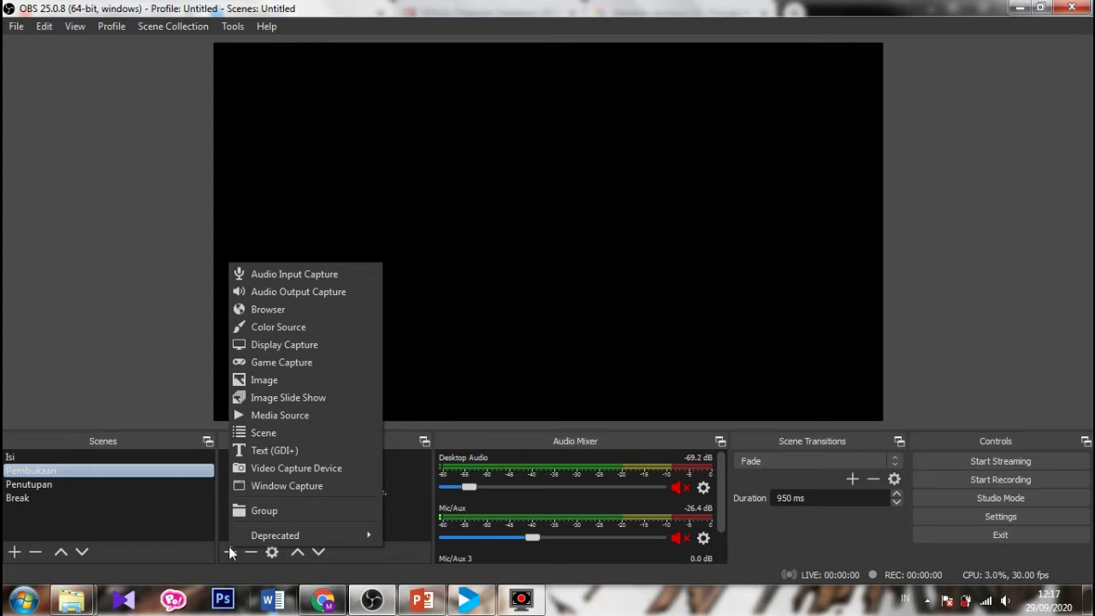
left_click(278, 383)
left_click(596, 409)
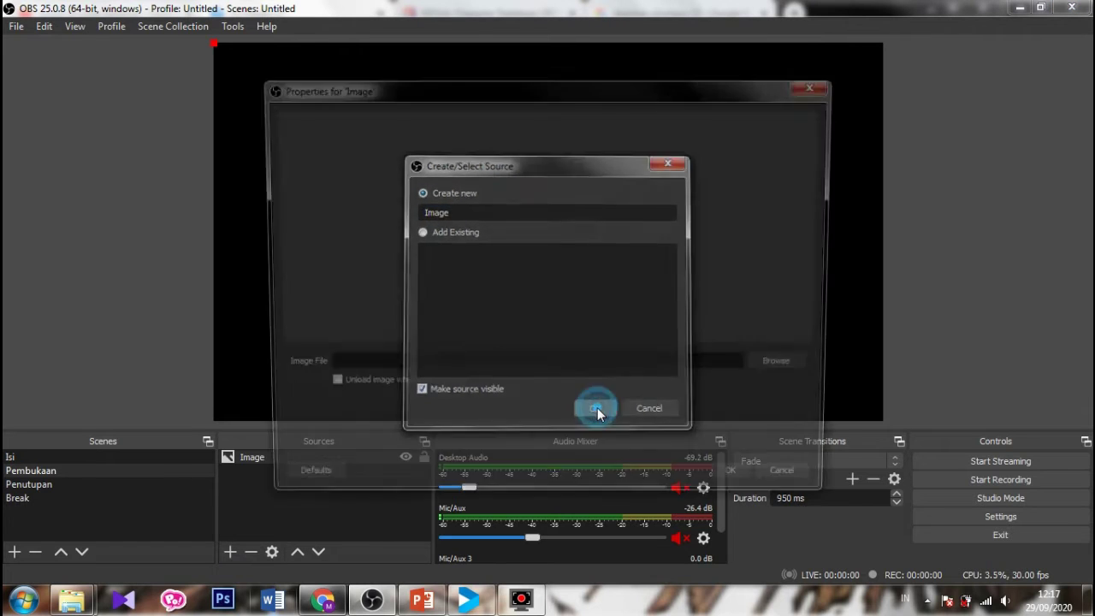
Set the opening scene's image file to Preparing.jpg from E:/OO Event/25 September 2020 OBS FIT/Resources
left_click(769, 365)
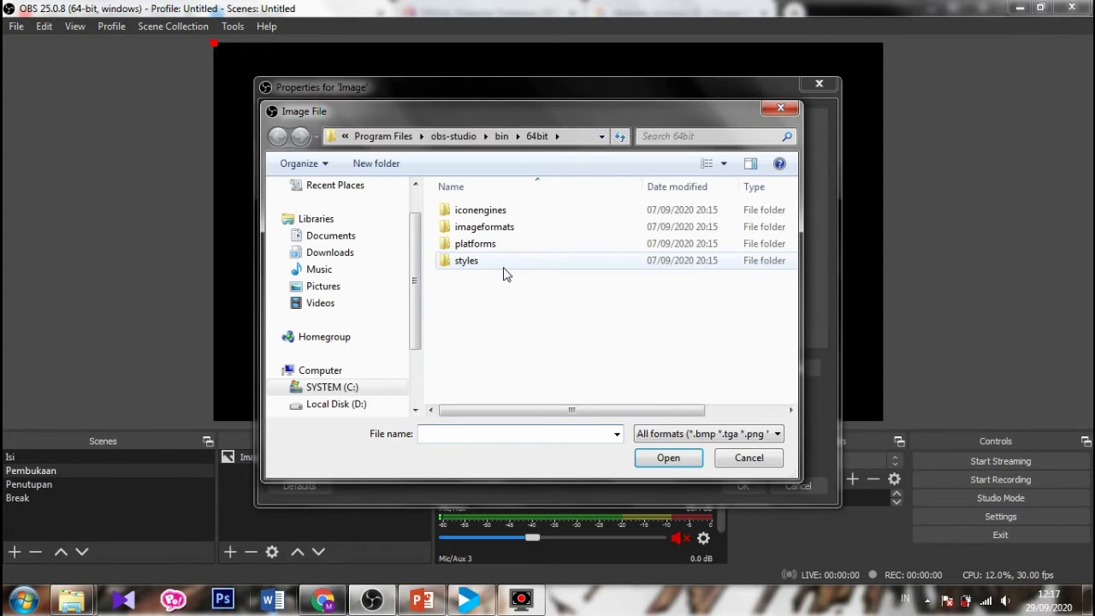
scroll(399, 359, "down", 2)
left_click(379, 337)
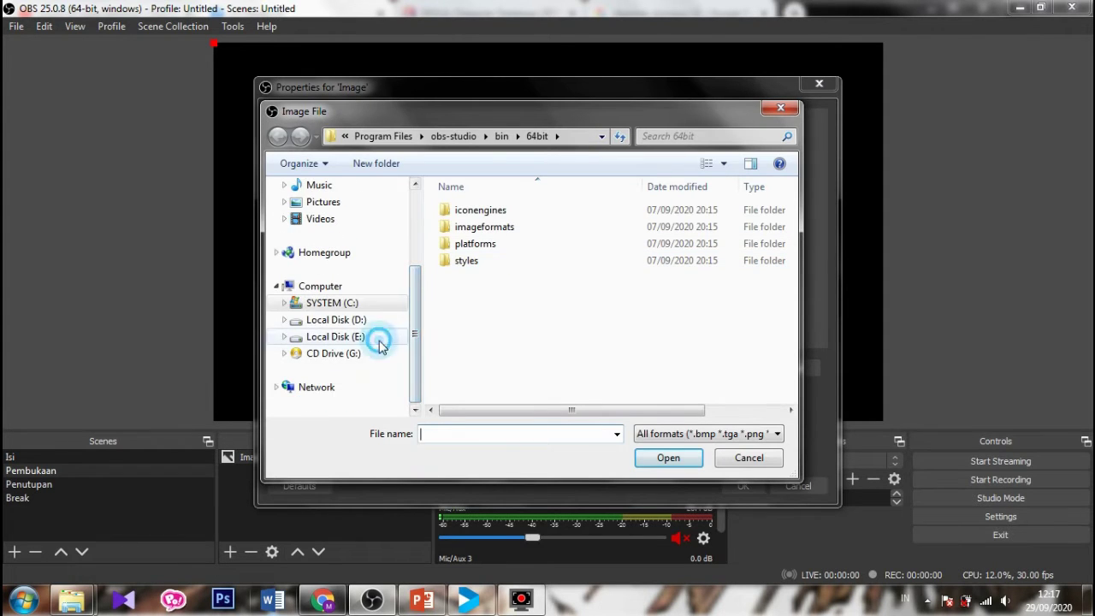
left_click(494, 318)
double_click(642, 296)
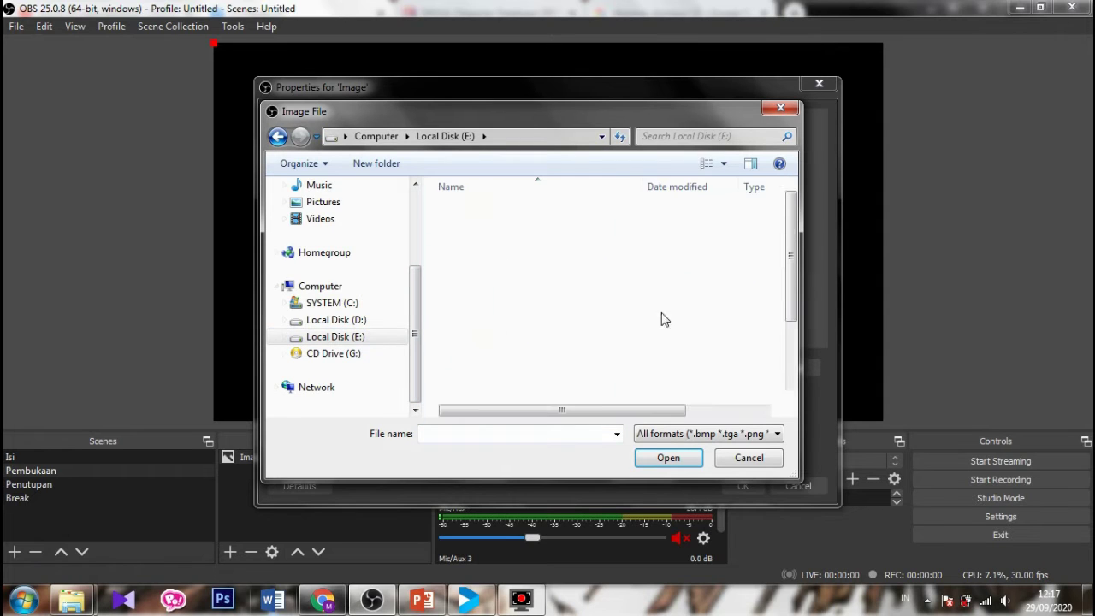
scroll(554, 315, "down", 2)
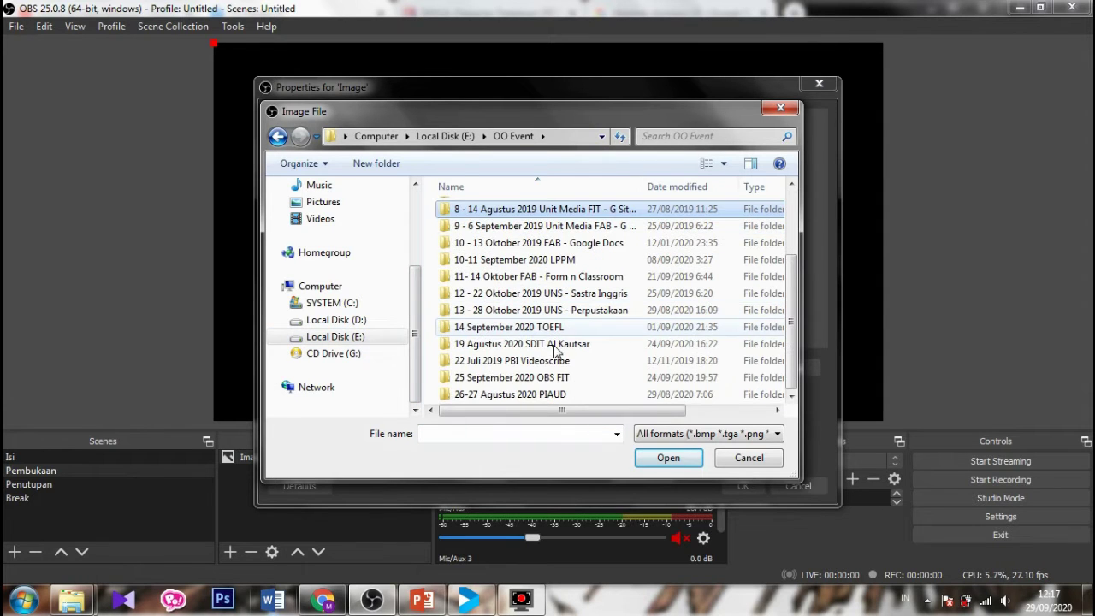
double_click(565, 379)
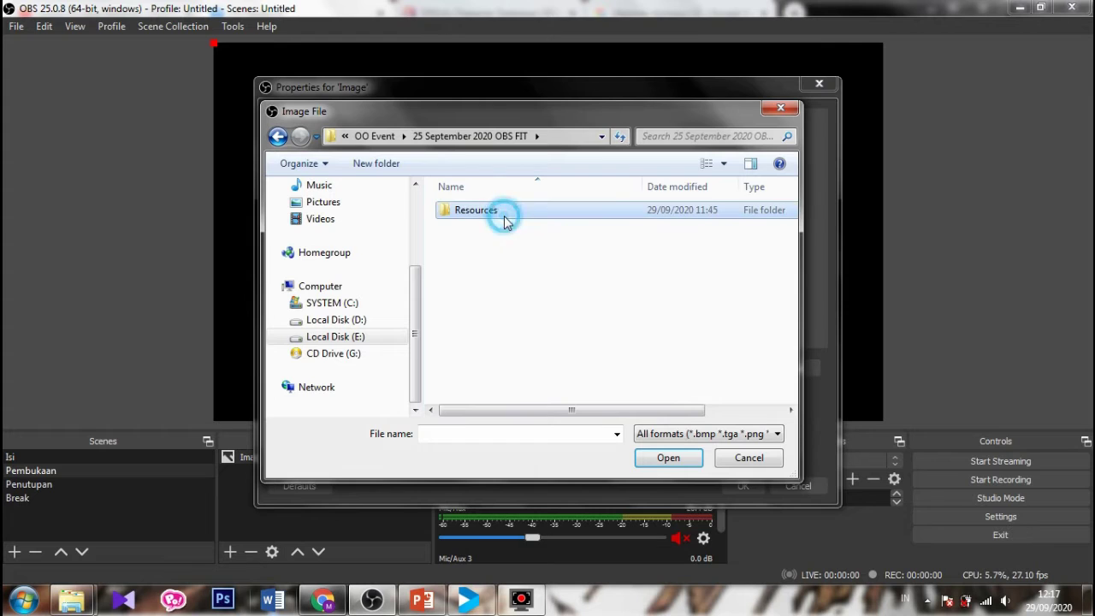
double_click(501, 213)
left_click(731, 210)
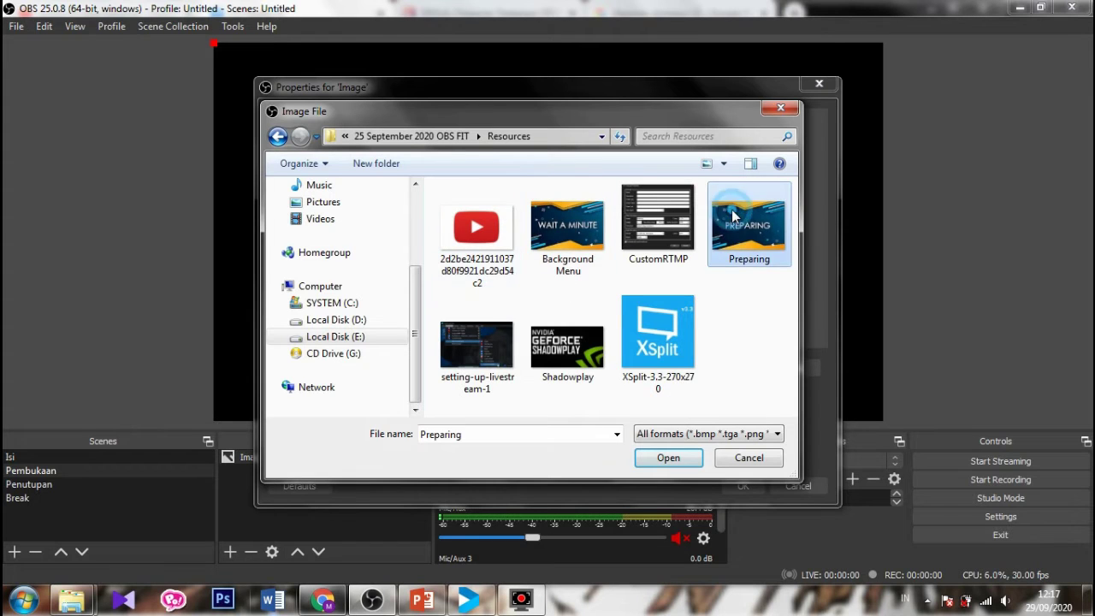
left_click(679, 460)
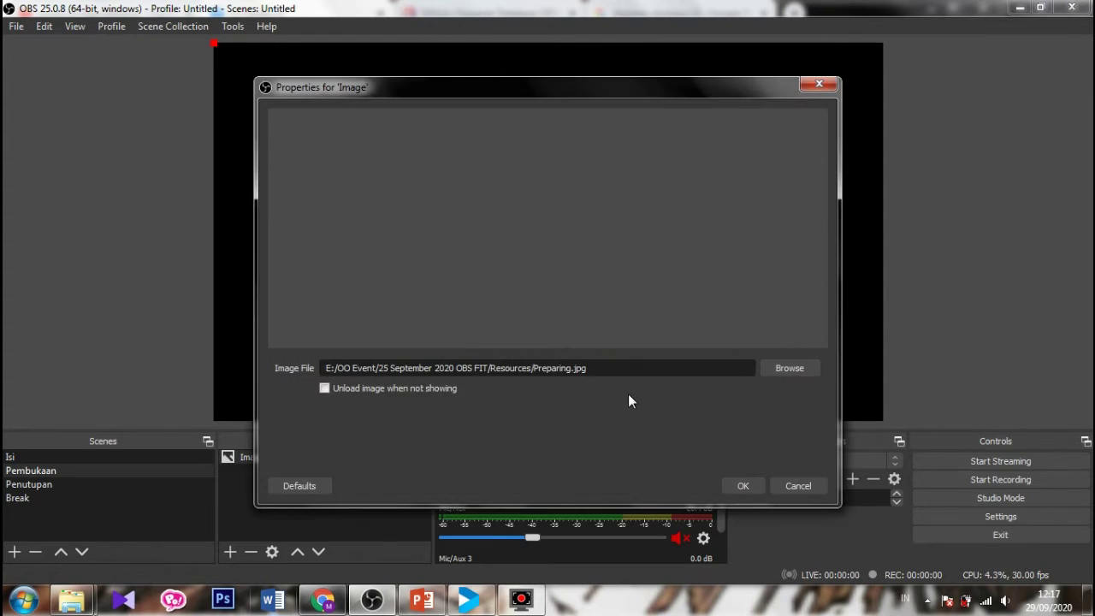
left_click(726, 482)
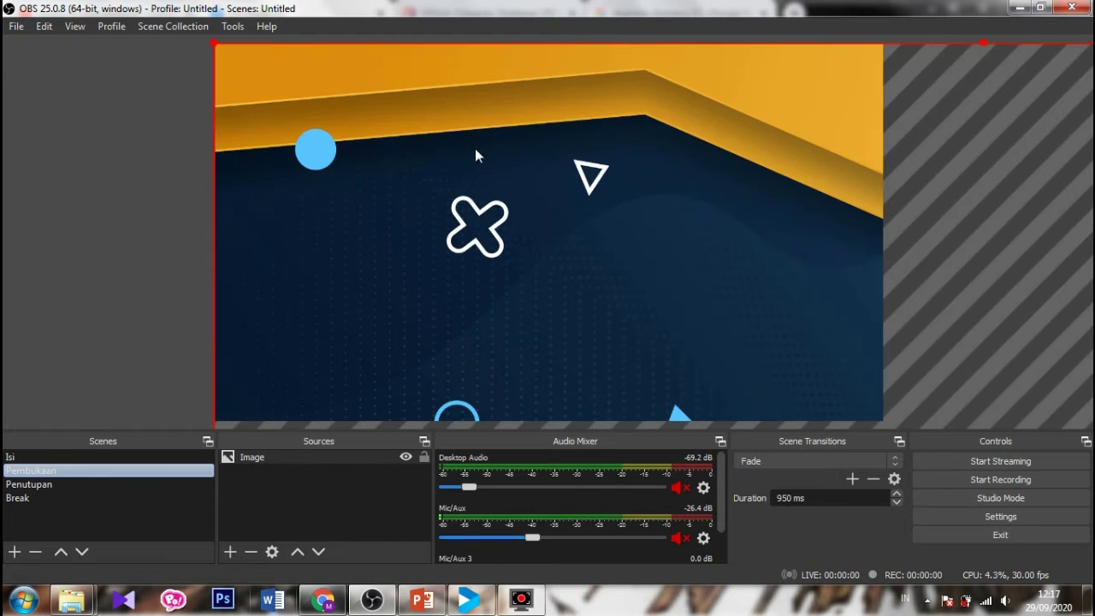
Scale the PREPARING image down to the canvas width, centre it vertically over the canvas, and clear the selection
left_click_drag(214, 43, 352, 98)
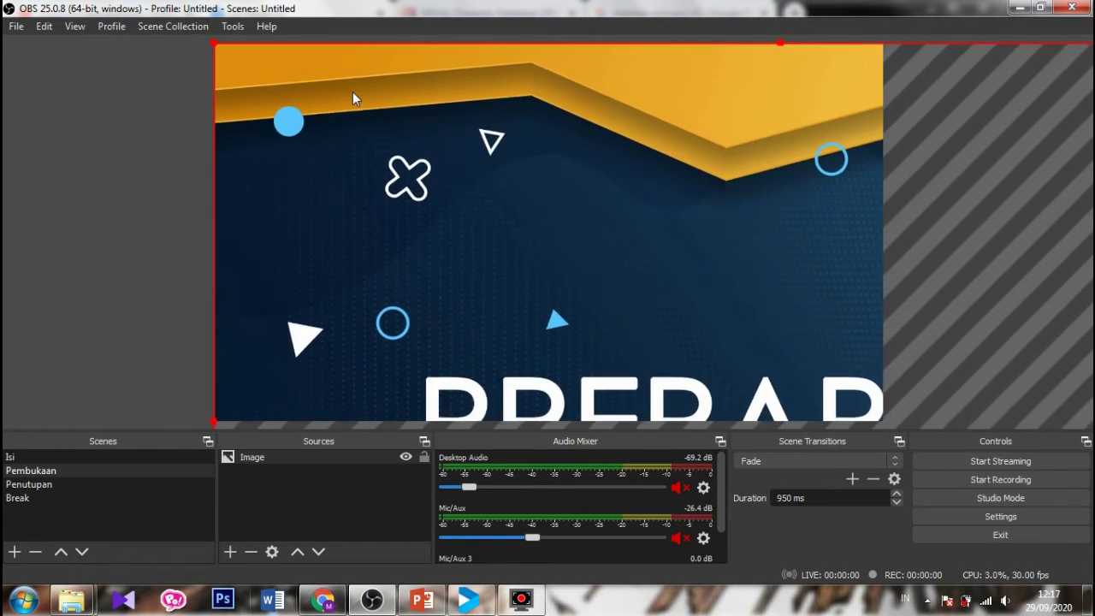
left_click_drag(218, 53, 283, 86)
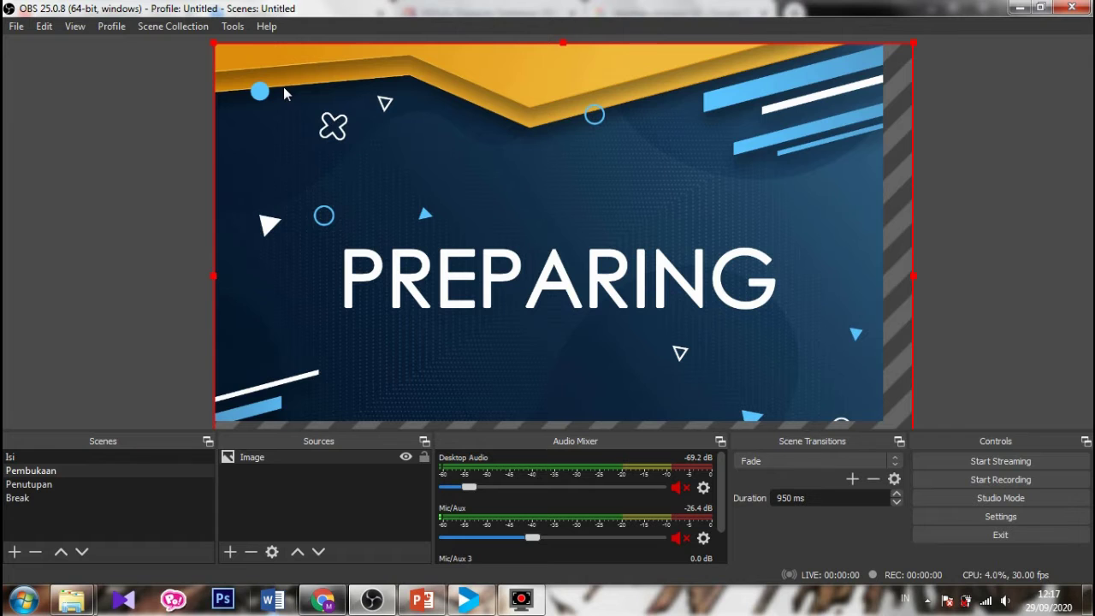
left_click_drag(215, 44, 249, 62)
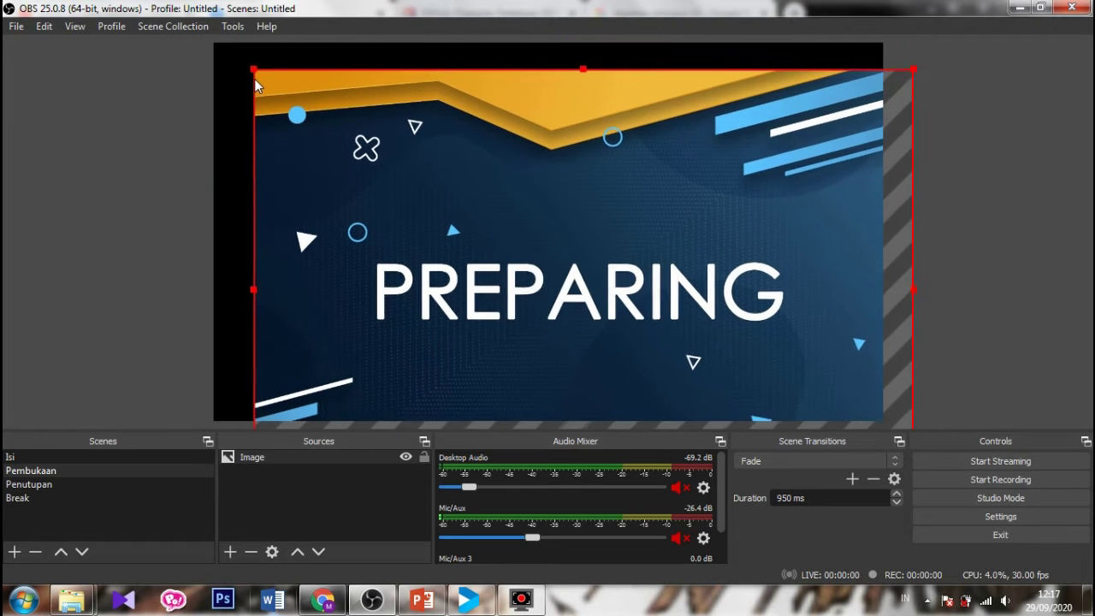
left_click_drag(328, 142, 306, 119)
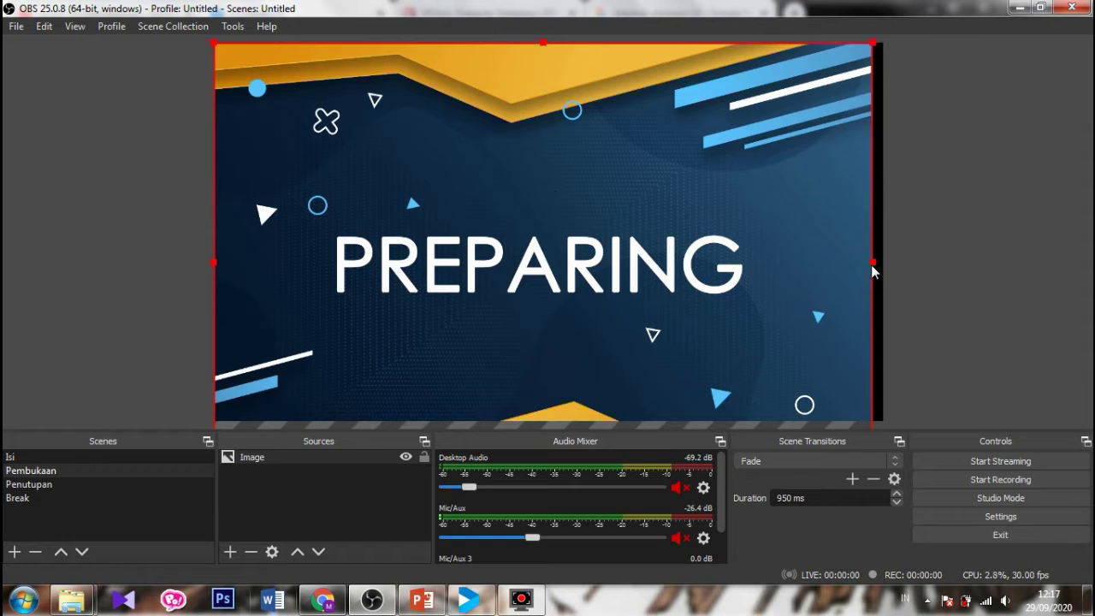
left_click_drag(872, 262, 883, 273)
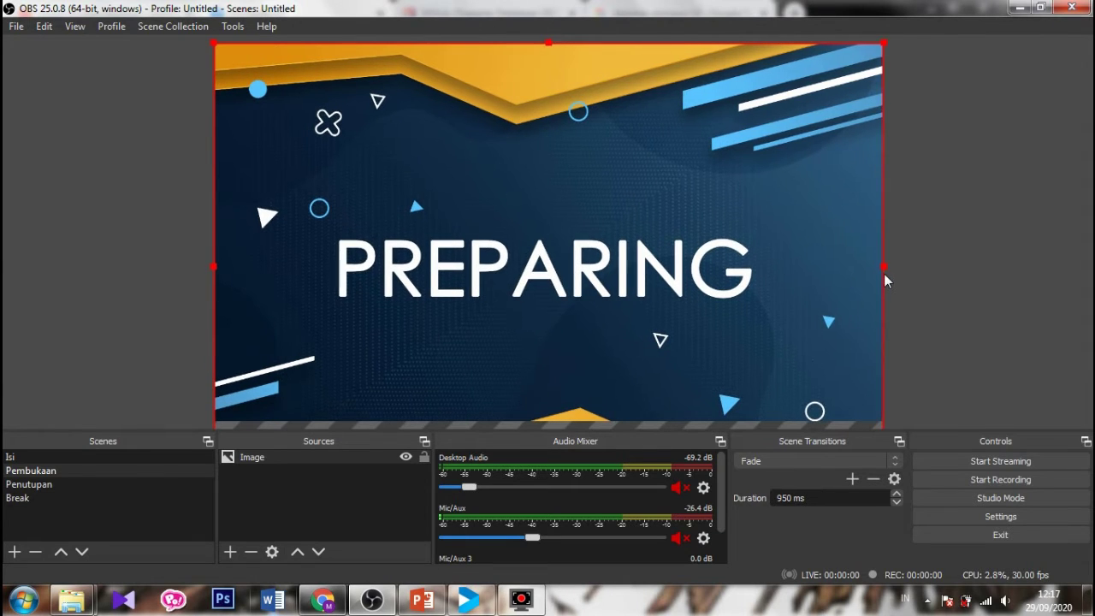
left_click_drag(832, 309, 833, 285)
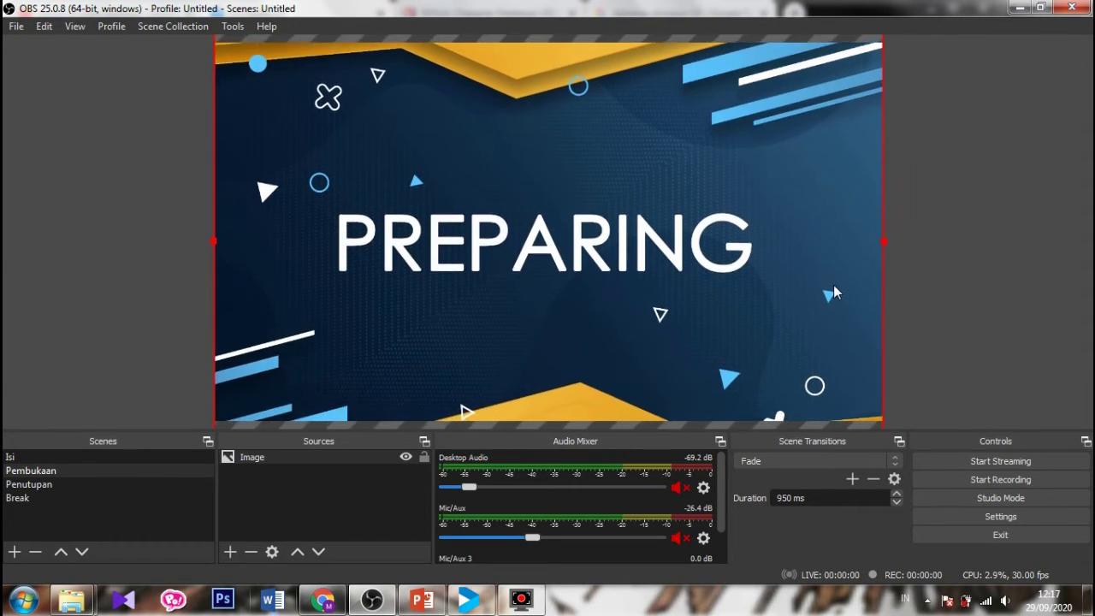
left_click(979, 292)
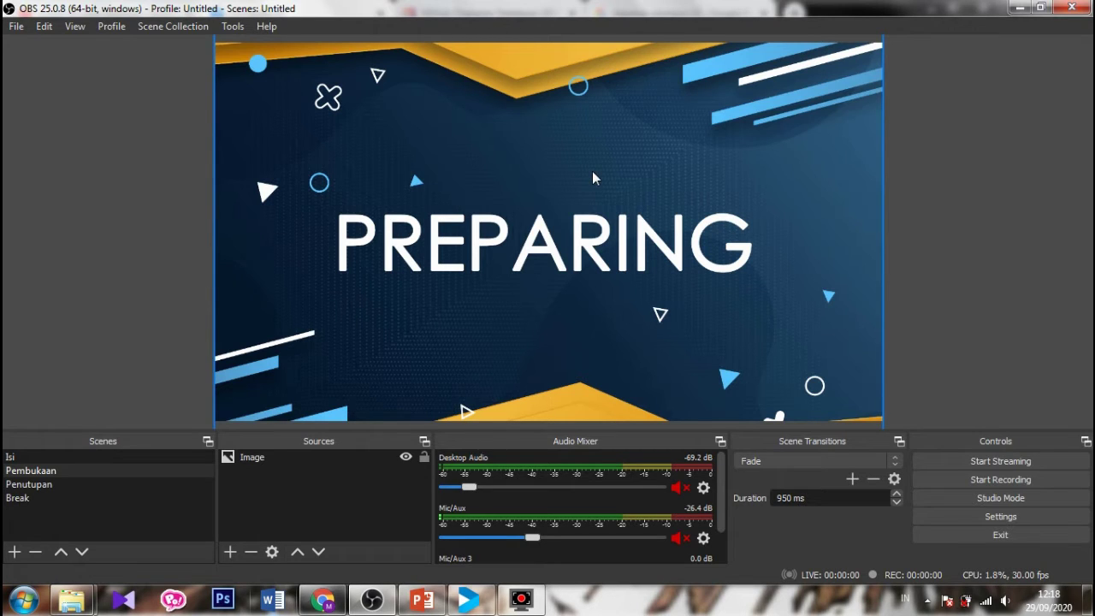
Add a new Image source with its default name to the Break scene
left_click(142, 499)
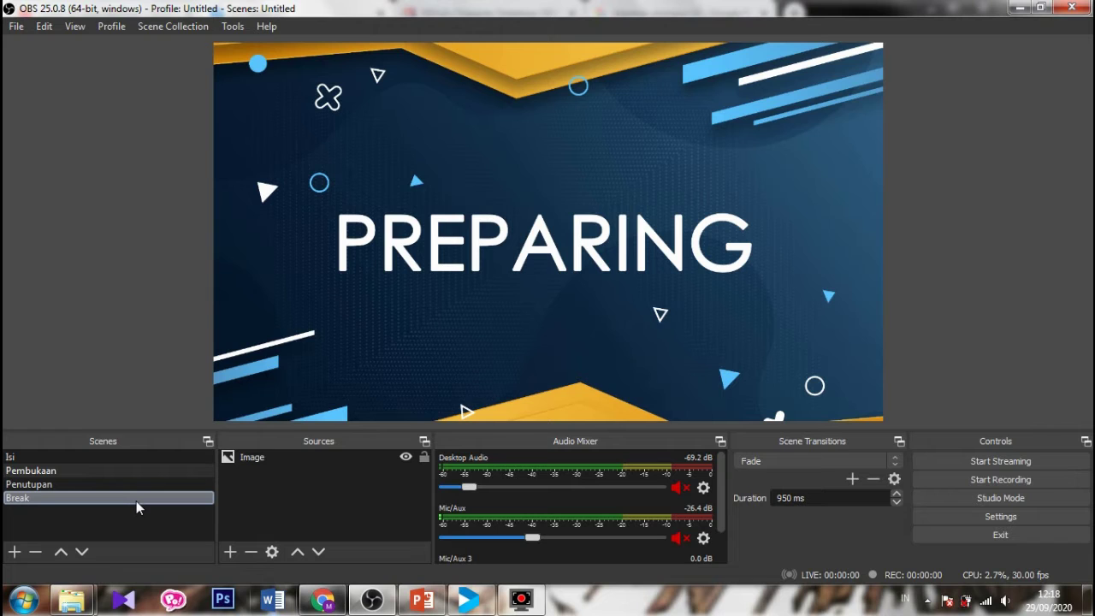
left_click(136, 500)
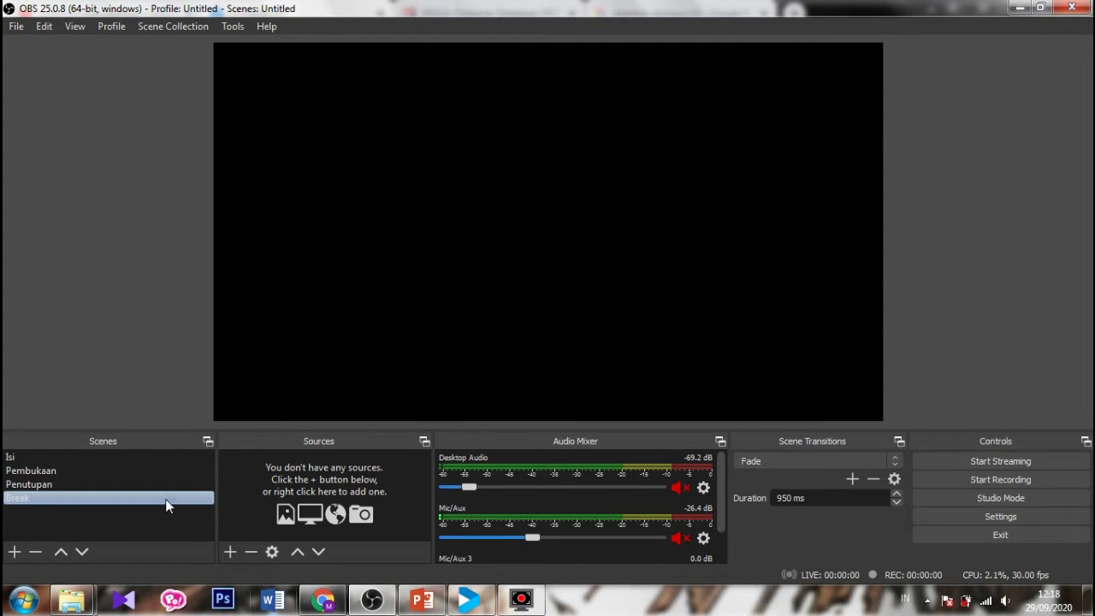
left_click(230, 551)
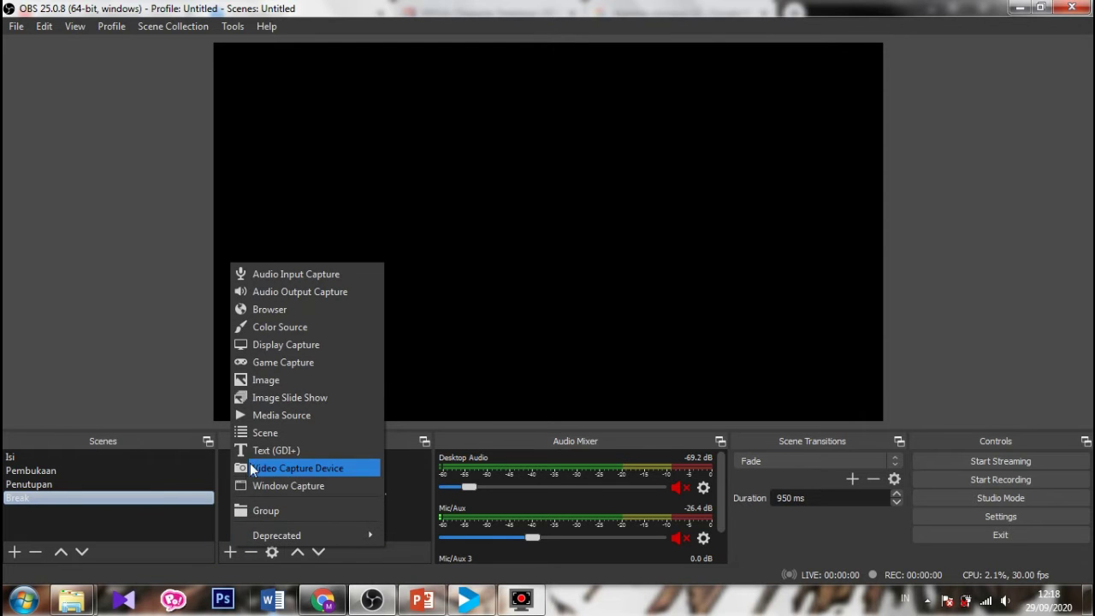
left_click(283, 378)
left_click(596, 409)
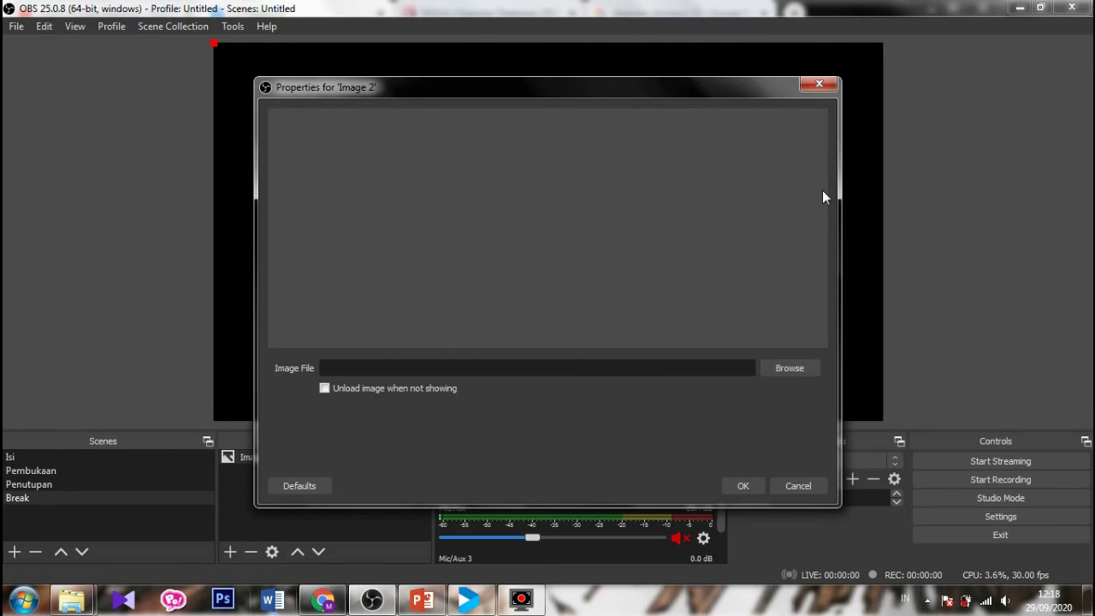
Set the break scene's image file to Background Menu.jpg from the Resources folder
left_click(789, 367)
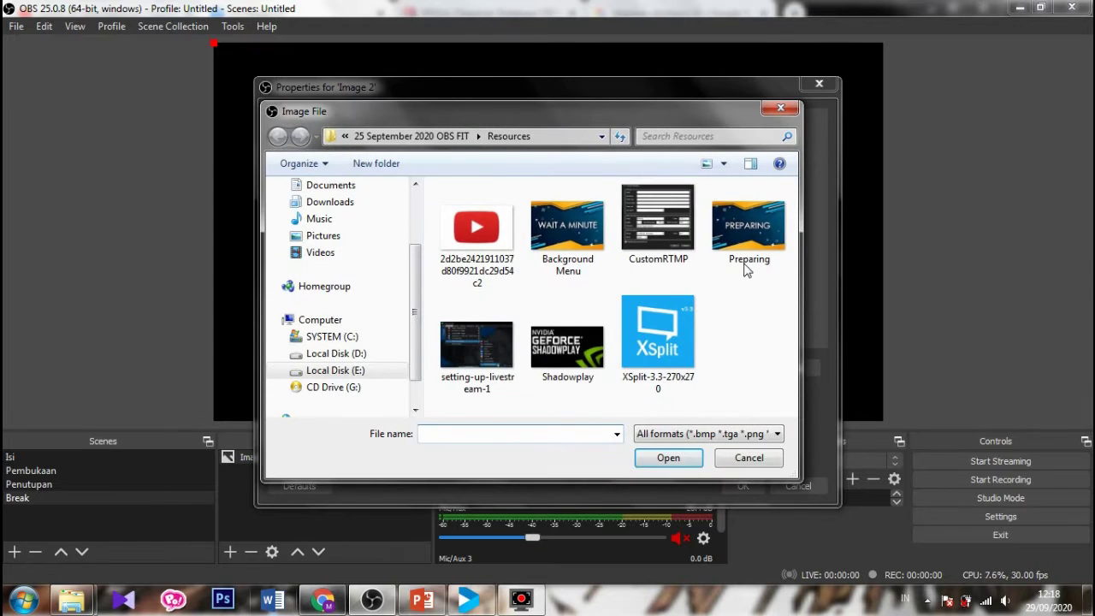
left_click(565, 224)
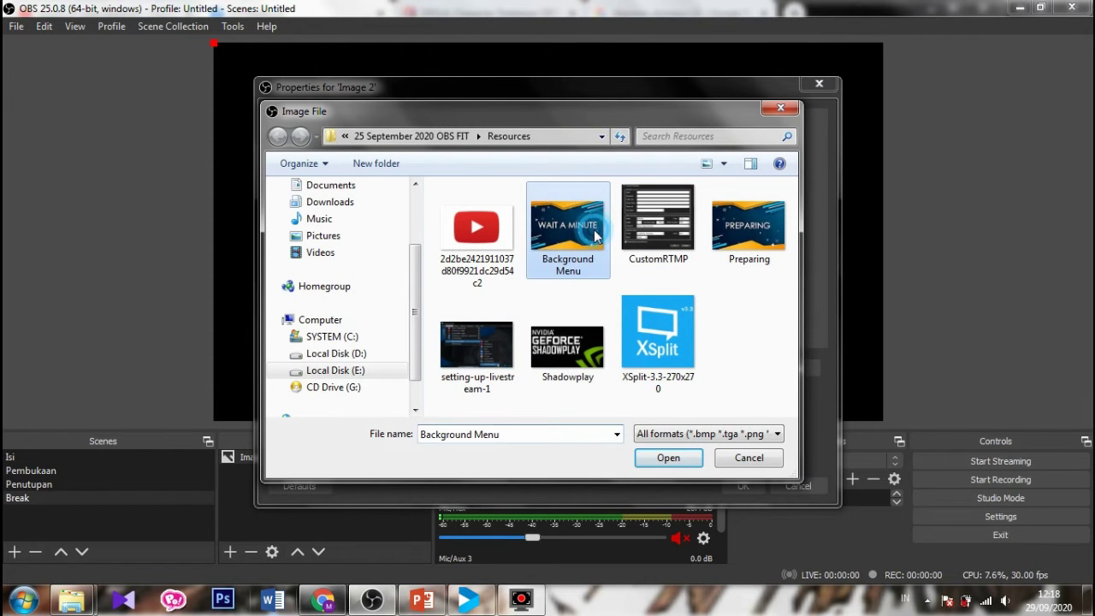
left_click(674, 461)
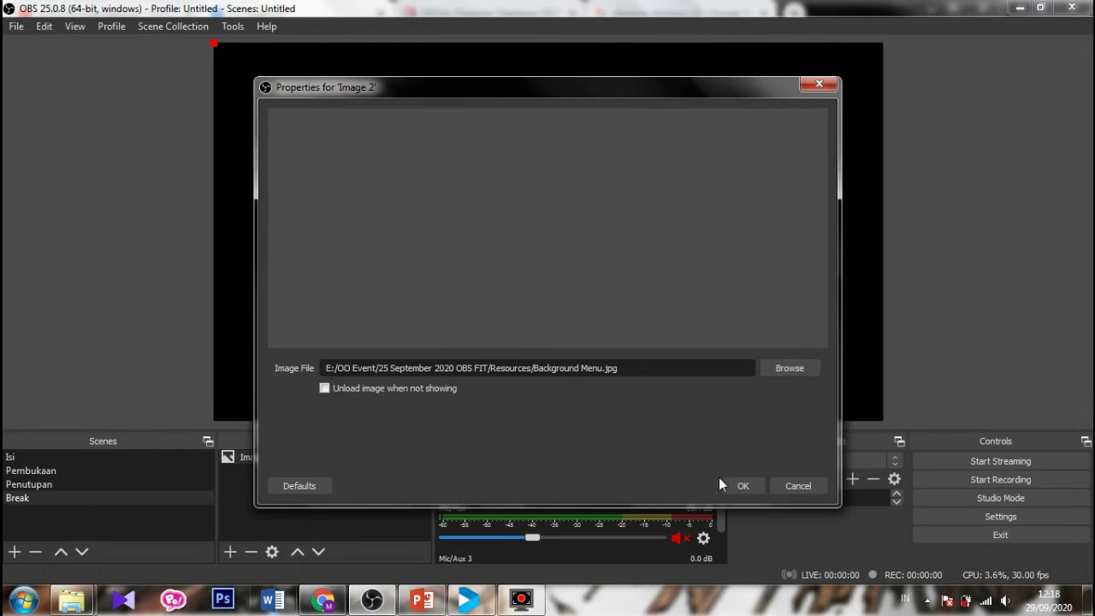
left_click(726, 483)
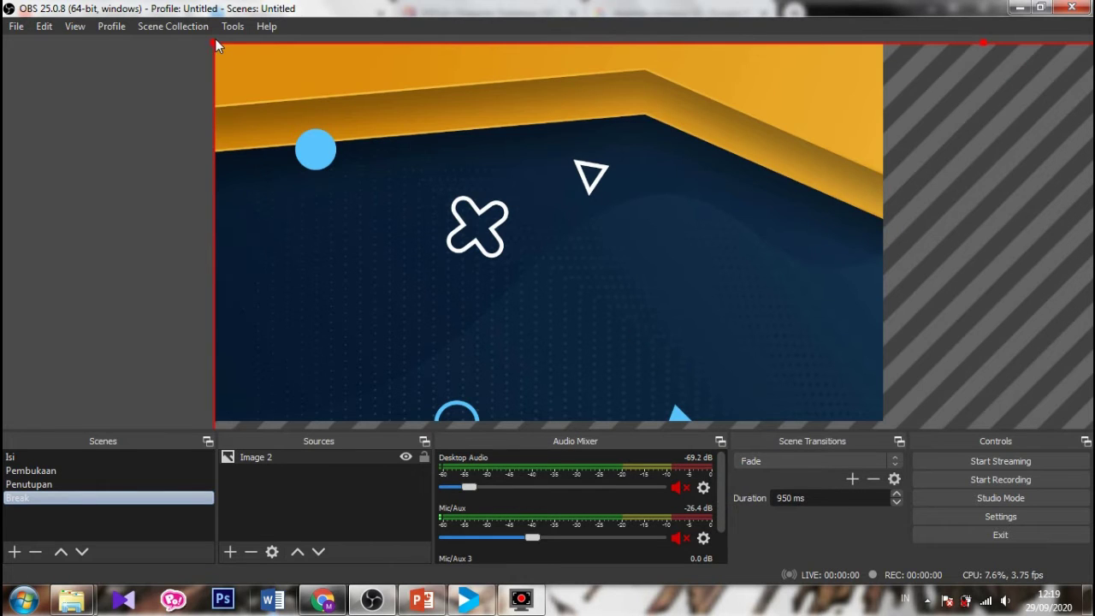
Scale the WAIT A MINUTE image down to the canvas width, centre it vertically over the canvas, and clear the selection
left_click_drag(217, 46, 604, 304)
left_click(755, 374)
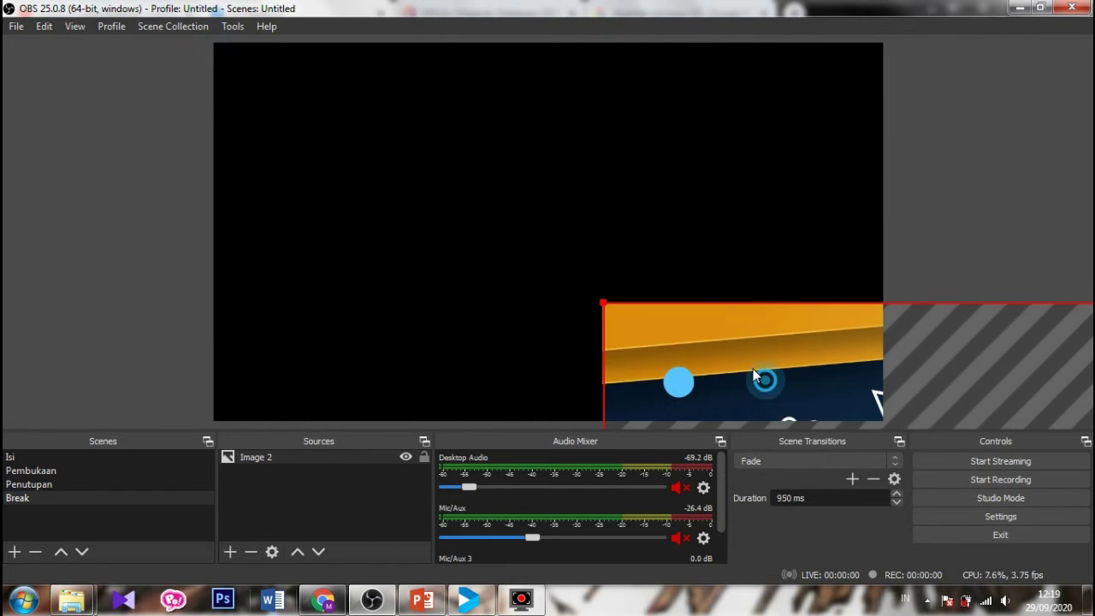
left_click_drag(755, 374, 374, 120)
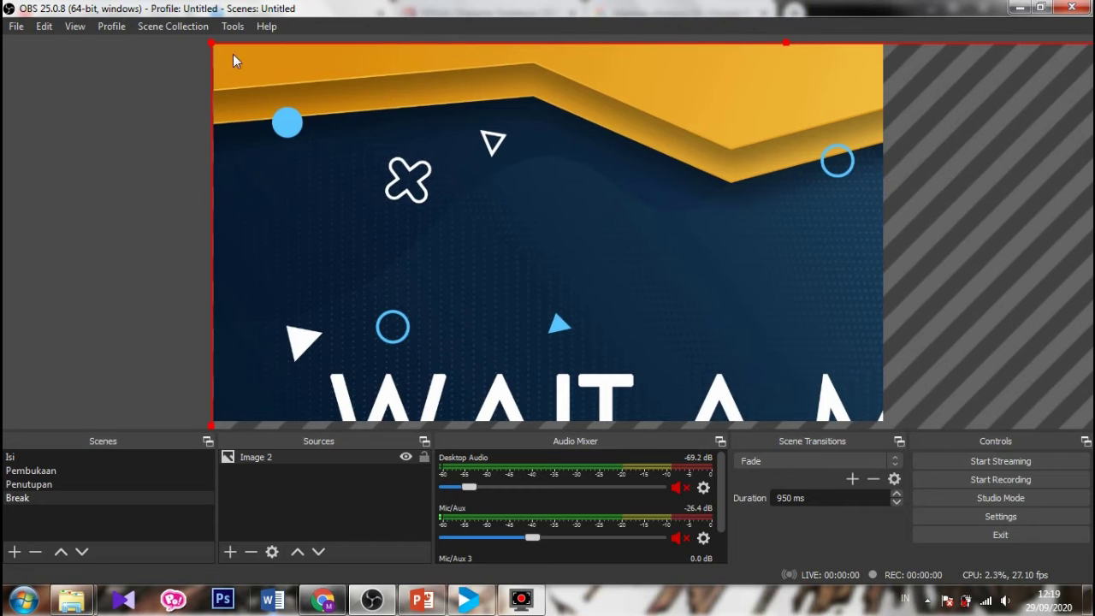
left_click_drag(211, 42, 370, 130)
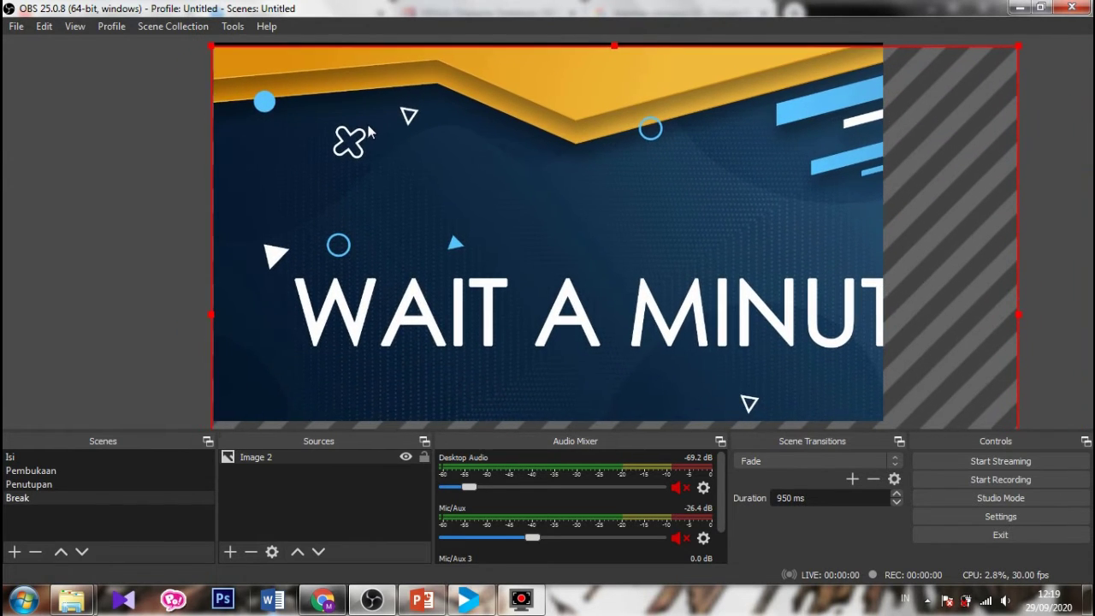
left_click_drag(213, 42, 339, 156)
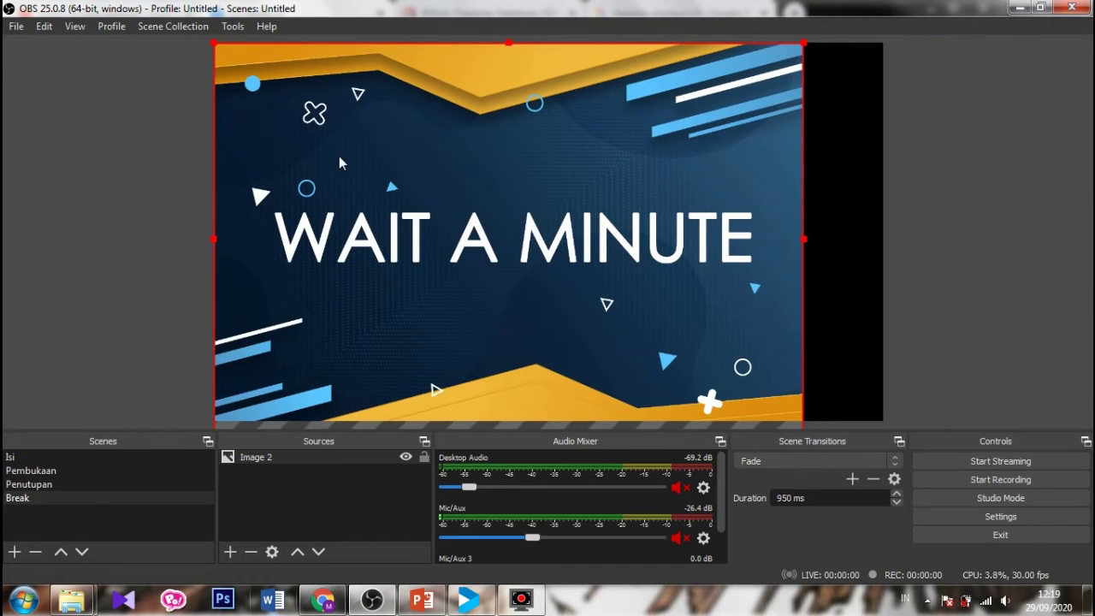
left_click_drag(803, 242, 885, 262)
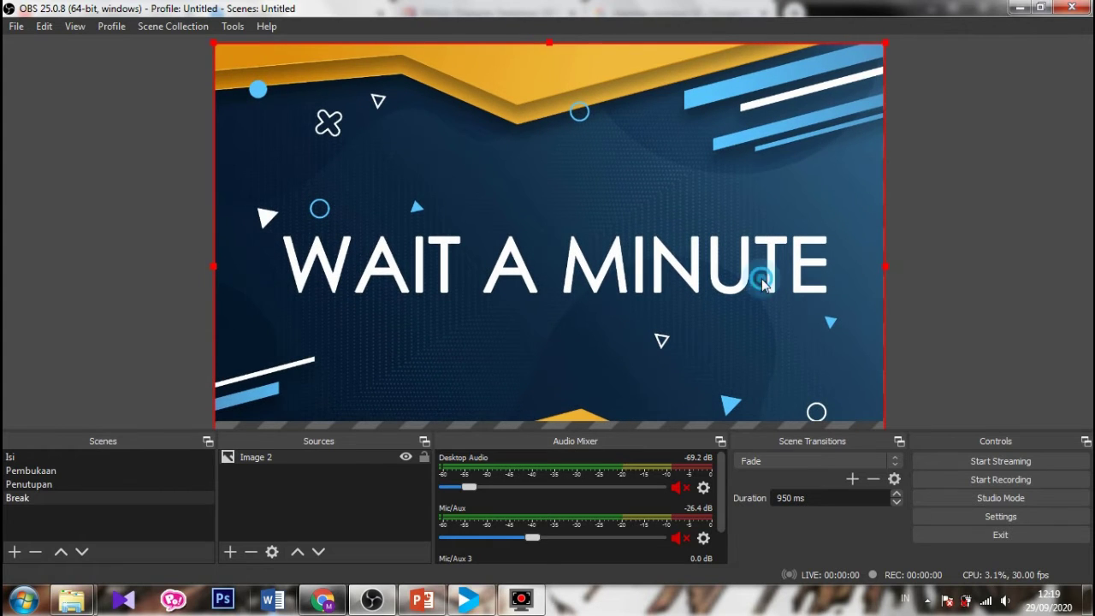
left_click_drag(767, 268, 760, 254)
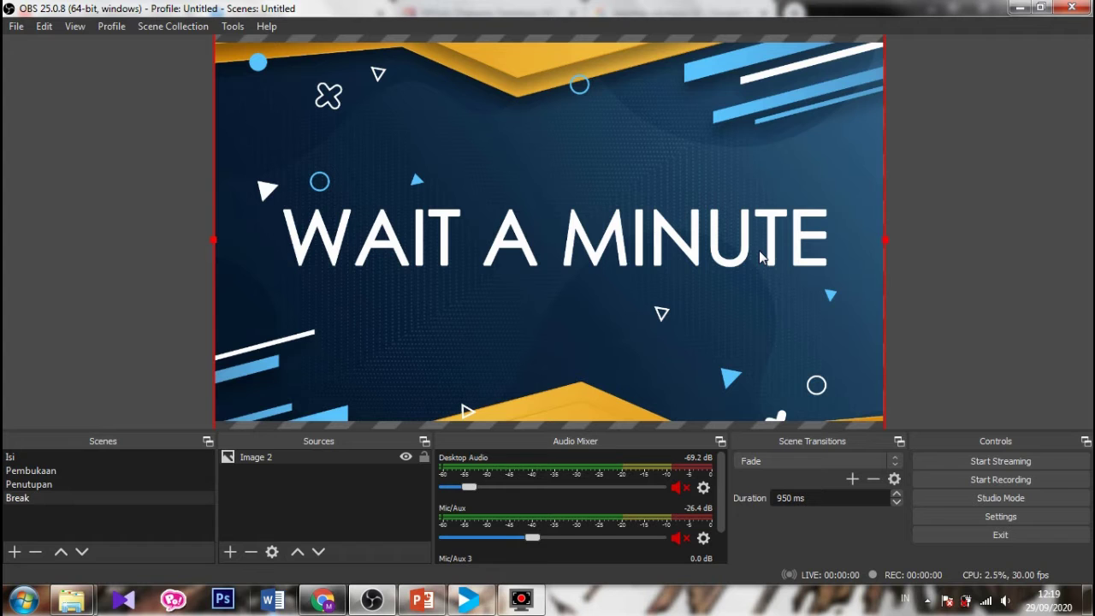
left_click(106, 299)
View the Penutupan scene and return to the Break scene
left_click(90, 485)
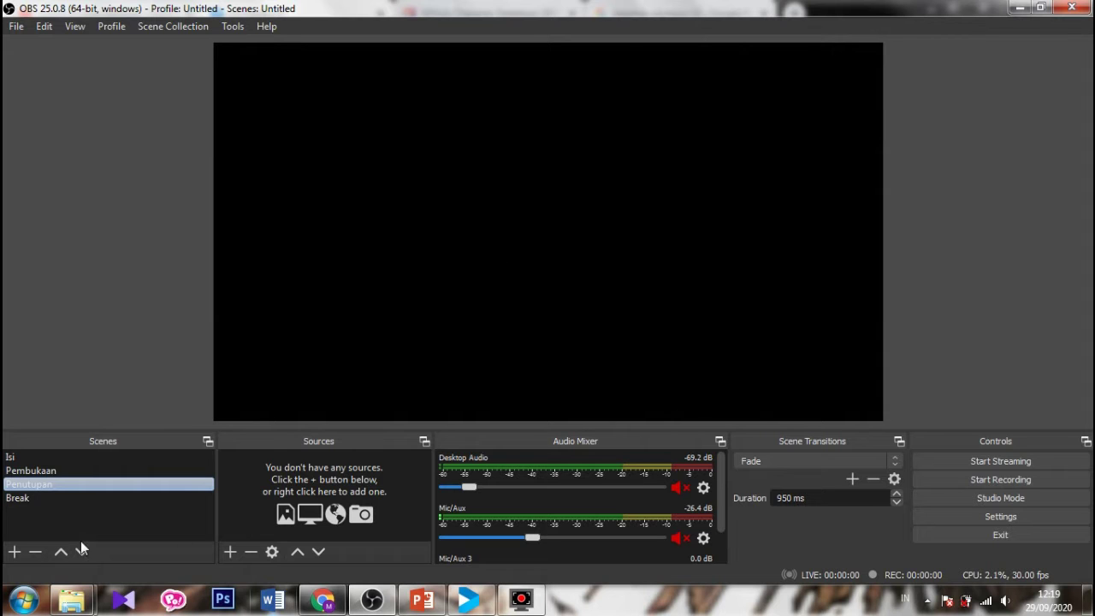
left_click(82, 499)
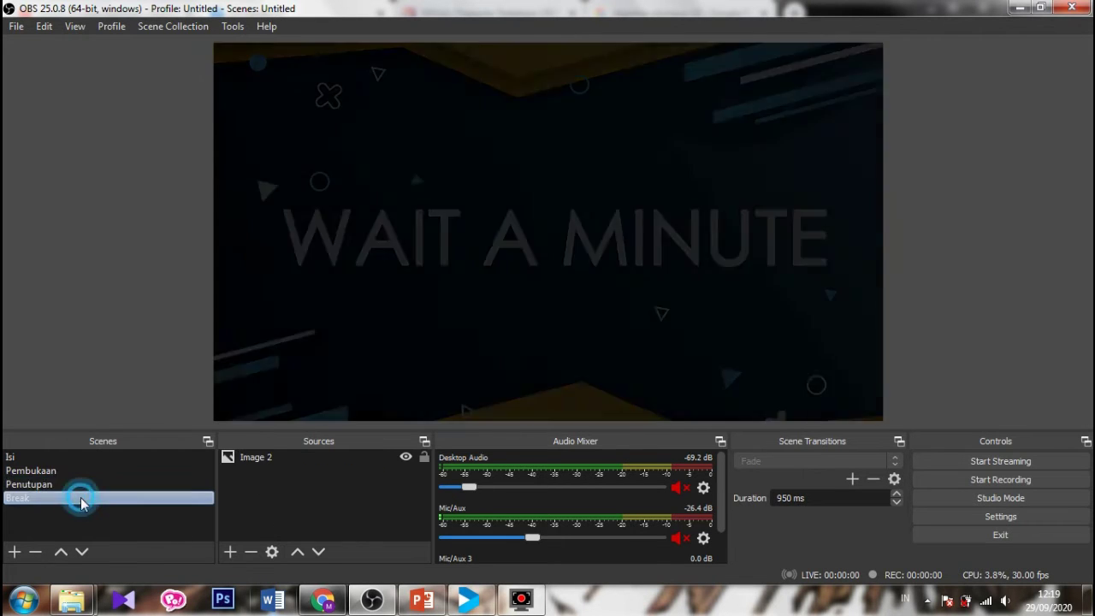
Switch between the Pembukaan, Break and Isi scenes to examine their previews and sources, ending on Pembukaan
left_click(85, 473)
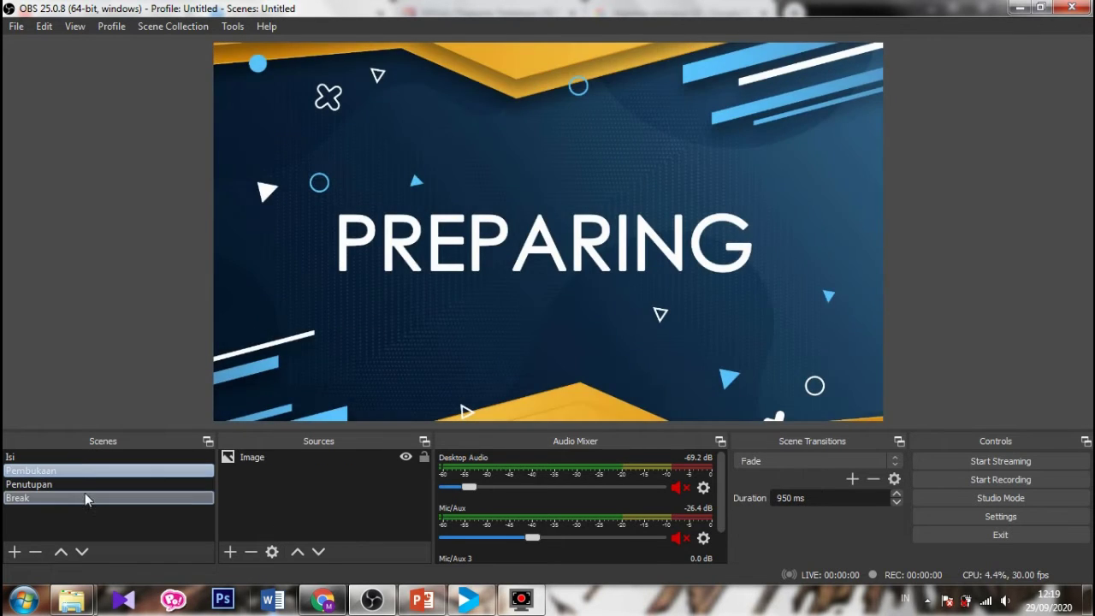
left_click(81, 499)
left_click(85, 468)
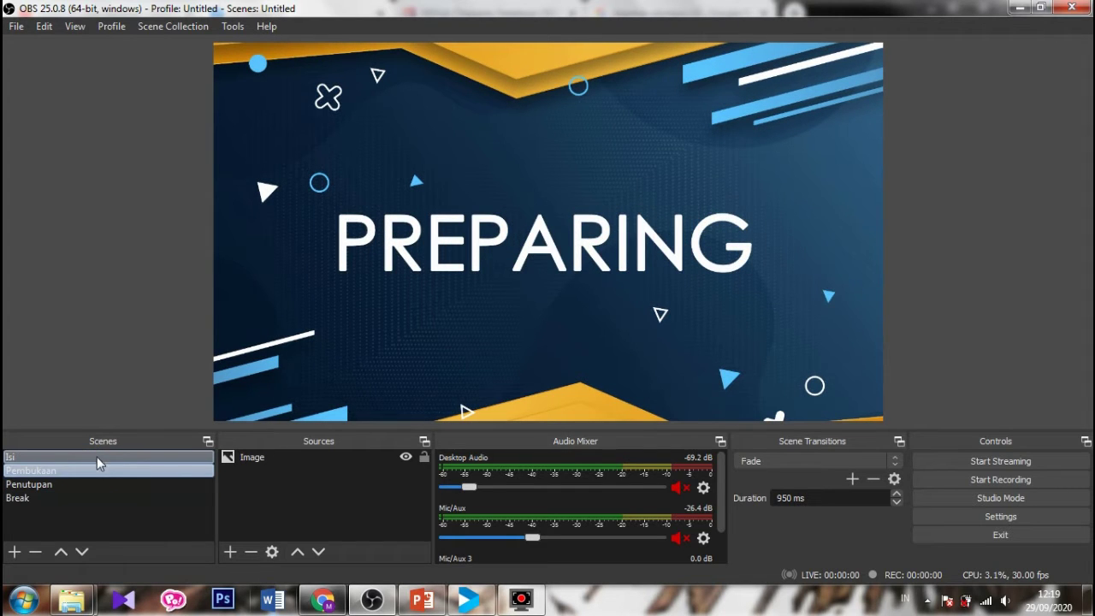
left_click(99, 459)
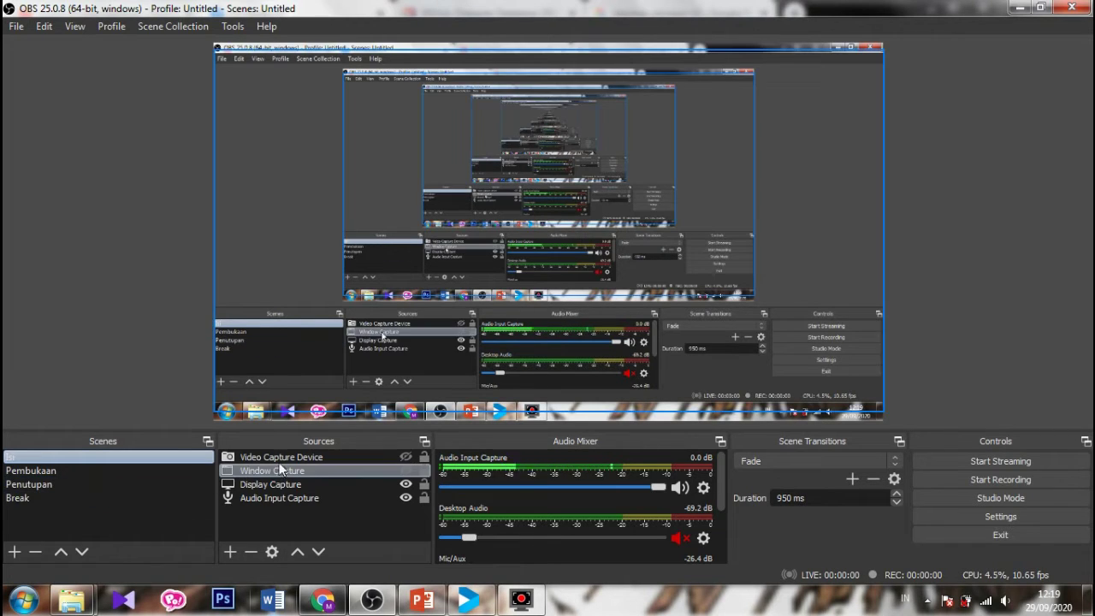
left_click(405, 458)
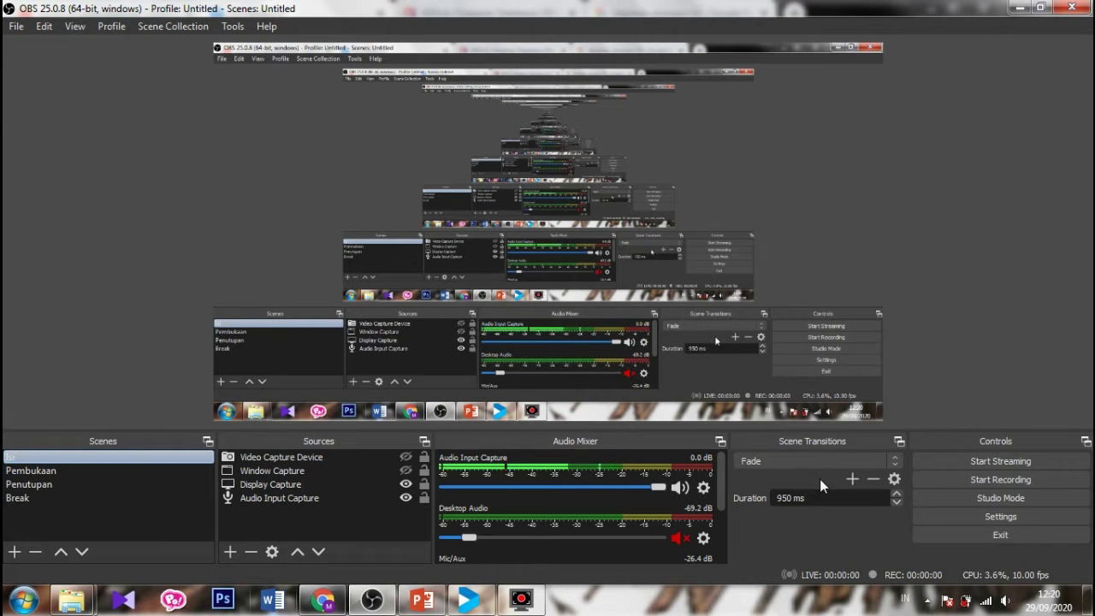
left_click(137, 473)
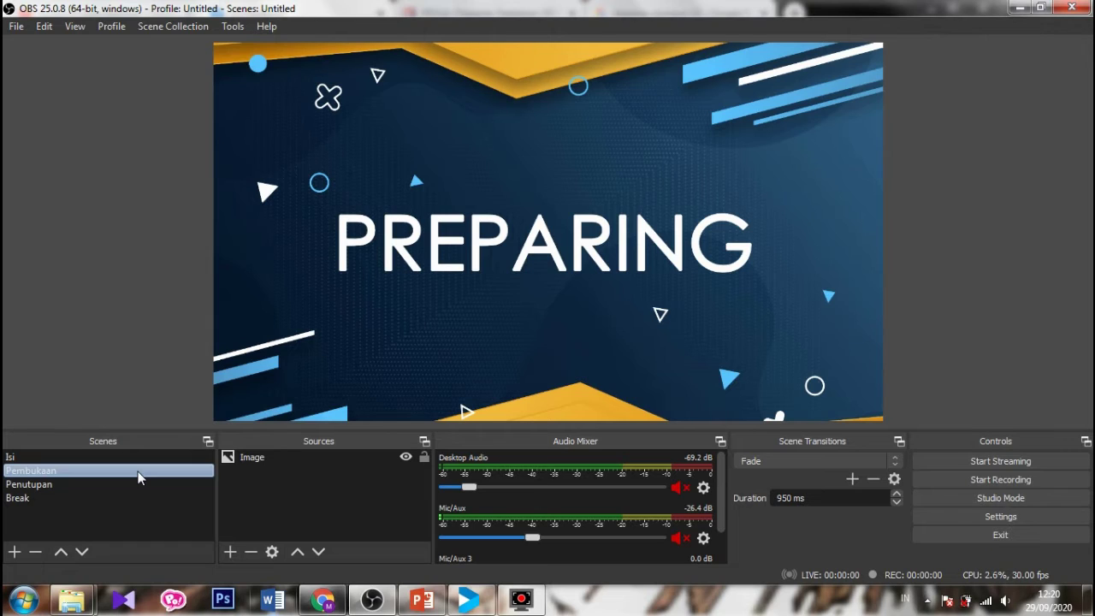
left_click(139, 457)
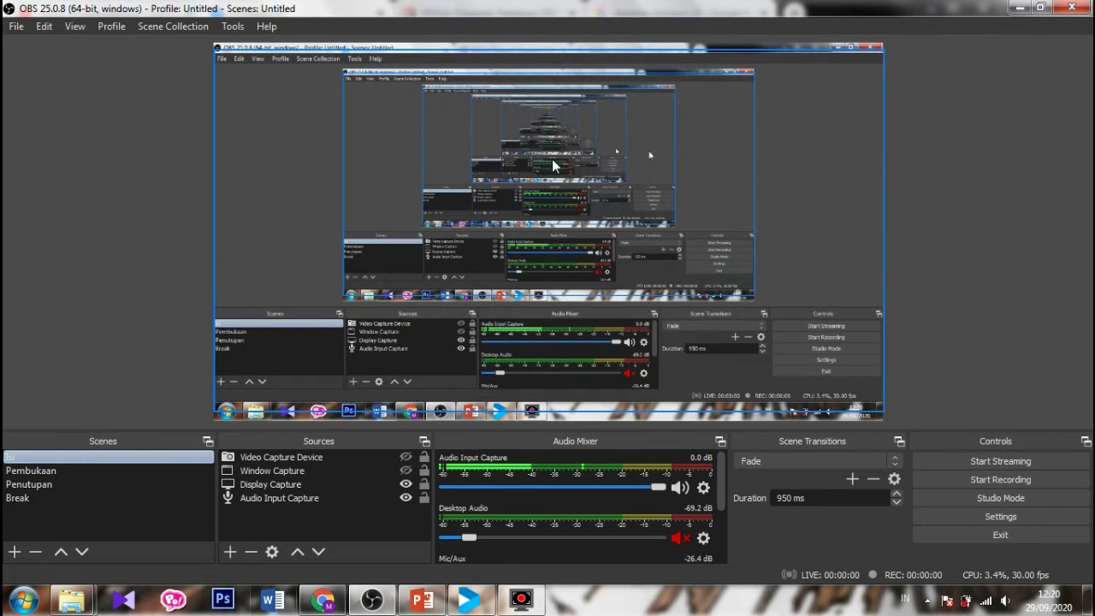
left_click(56, 471)
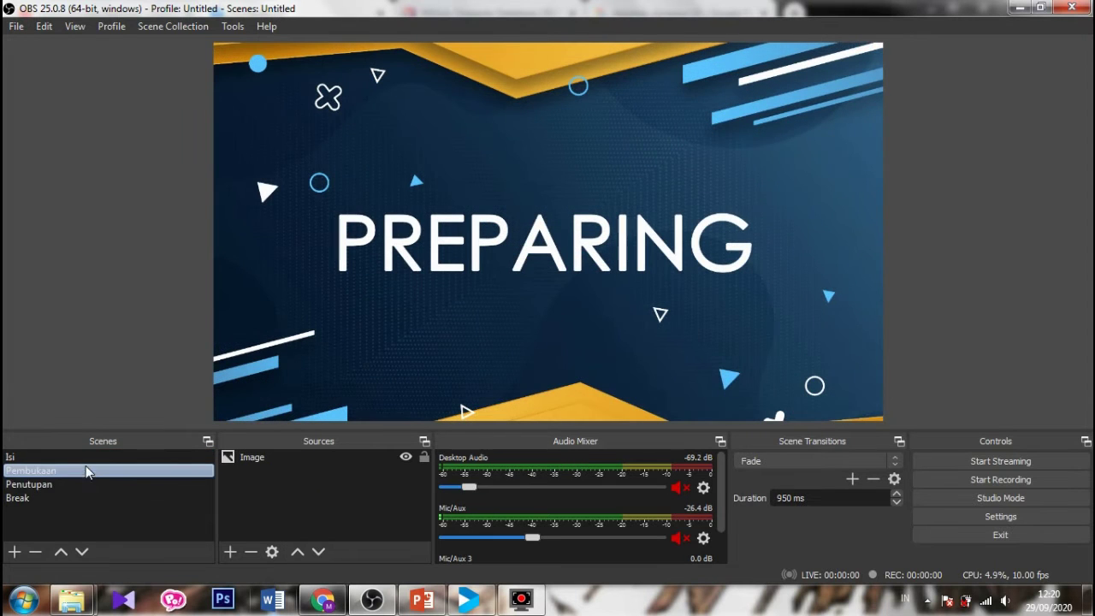
In the hotkey settings, assign 3 as the key that switches to the Break scene
left_click(16, 26)
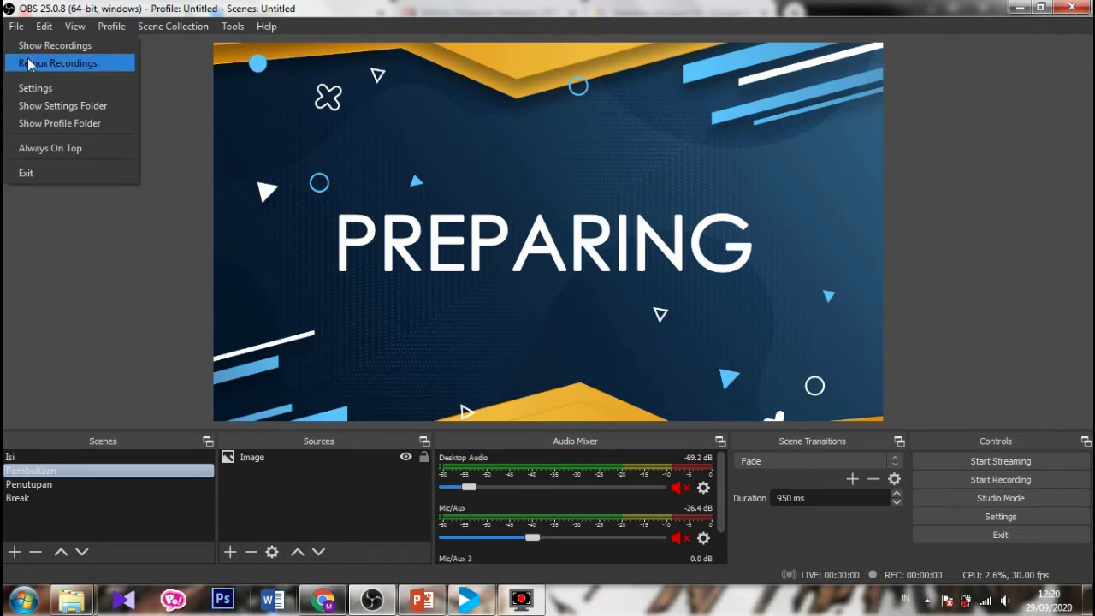
left_click(35, 90)
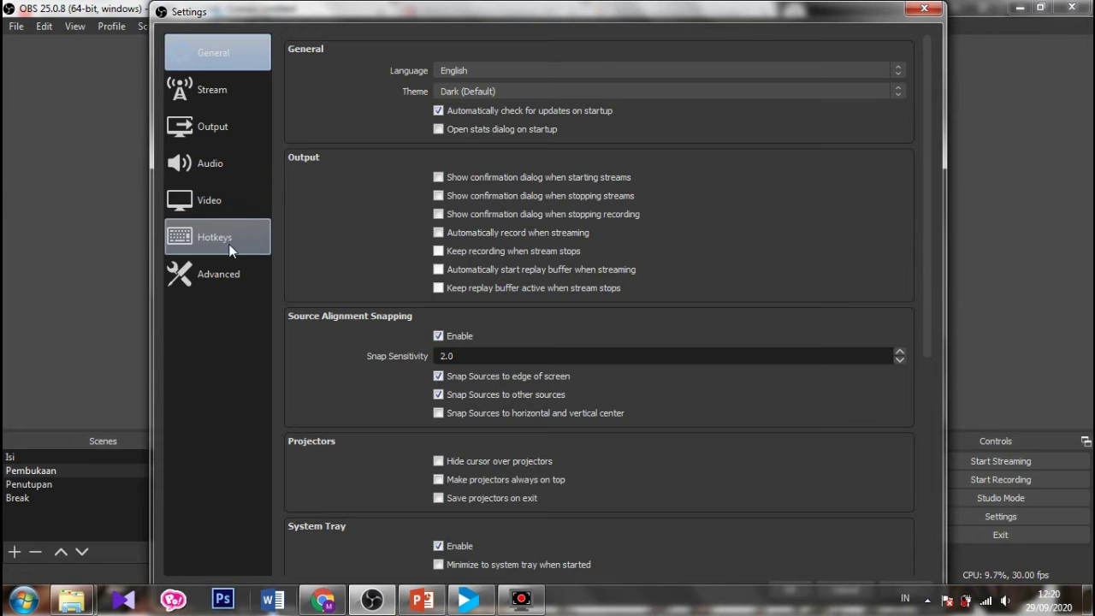
left_click(231, 239)
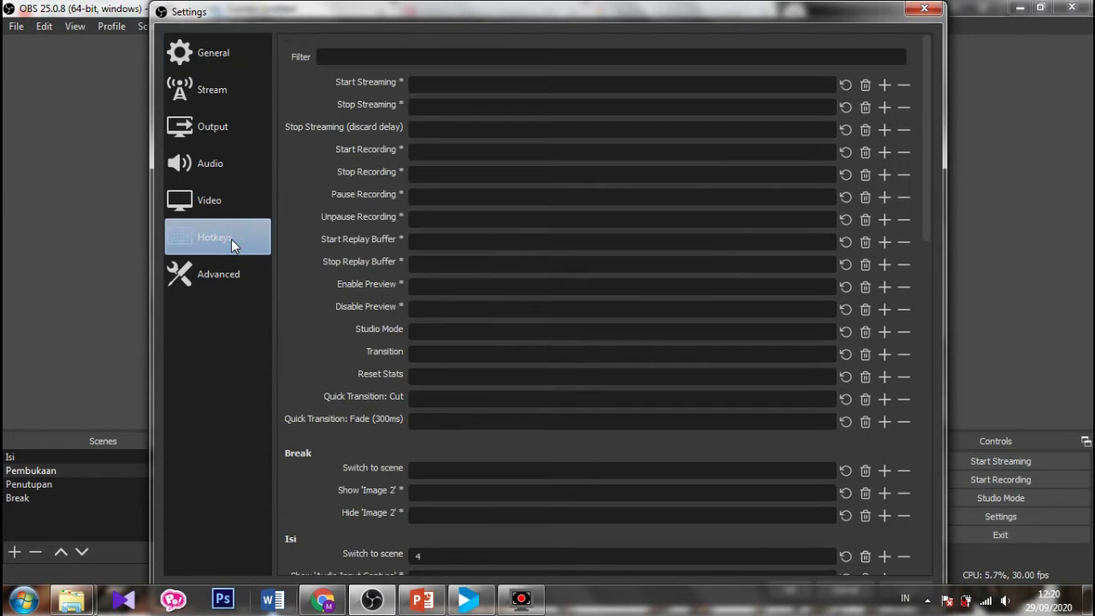
scroll(418, 250, "down", 2)
scroll(418, 249, "up", 2)
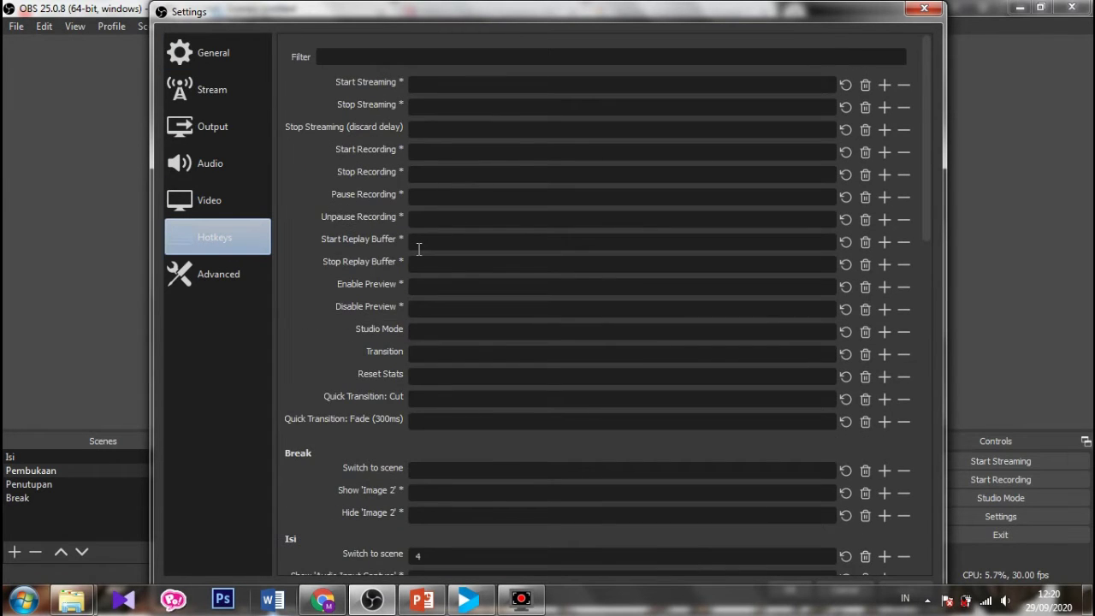
scroll(418, 249, "down", 3)
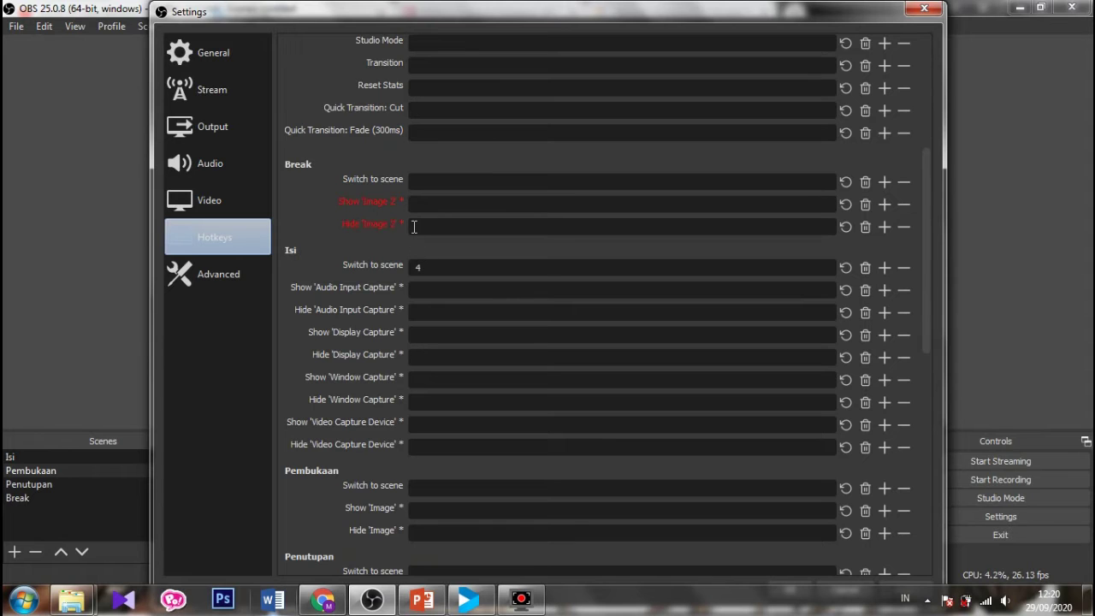
scroll(414, 226, "down", 1)
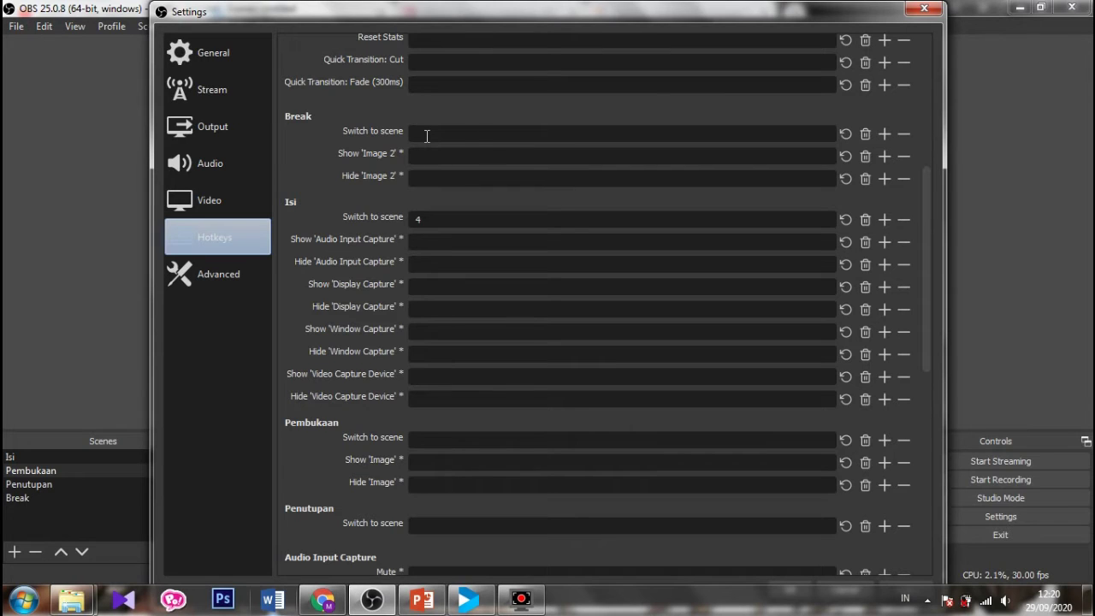
left_click(427, 135)
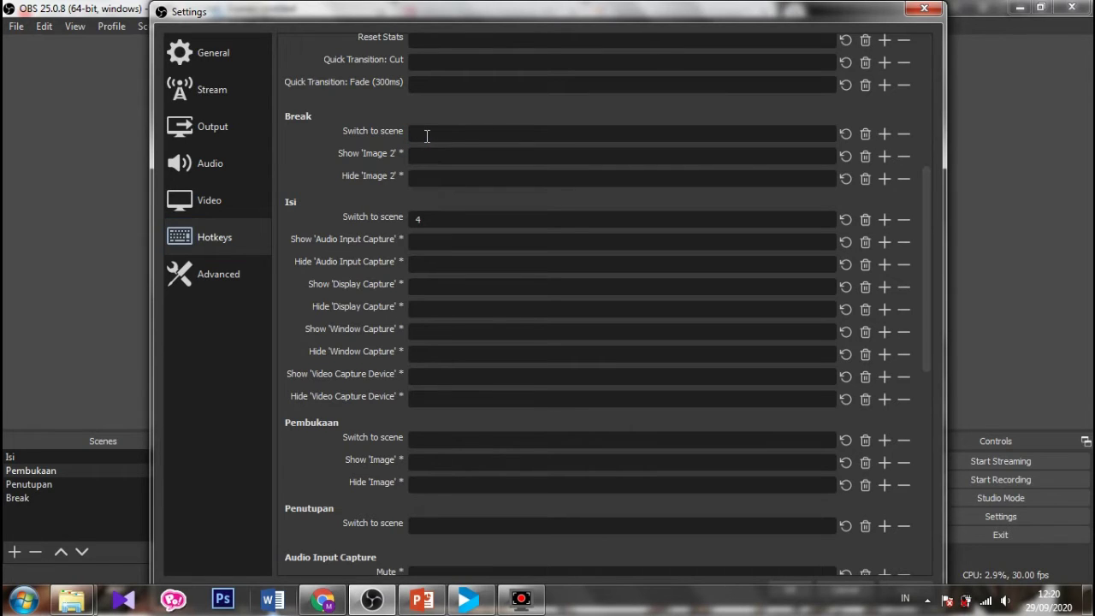
key("2")
key("BackSpace")
key("3")
Set the switch-to-scene hotkeys to 2 for Isi, 1 for Pembukaan and 4 for Penutupan, and save the settings
left_click(439, 219)
left_click(457, 438)
left_click(440, 525)
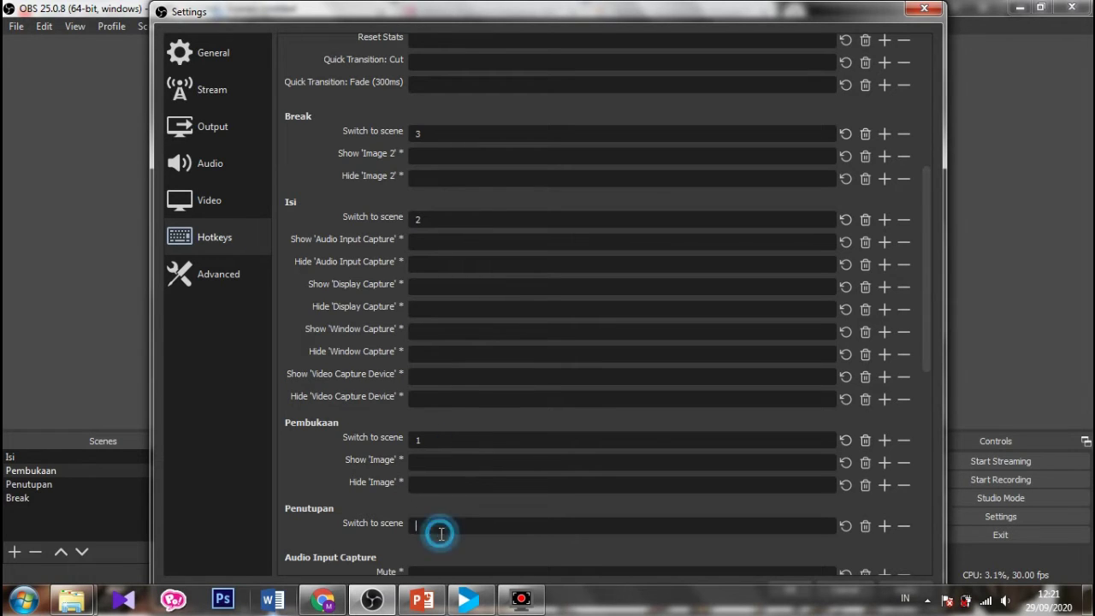
key("4")
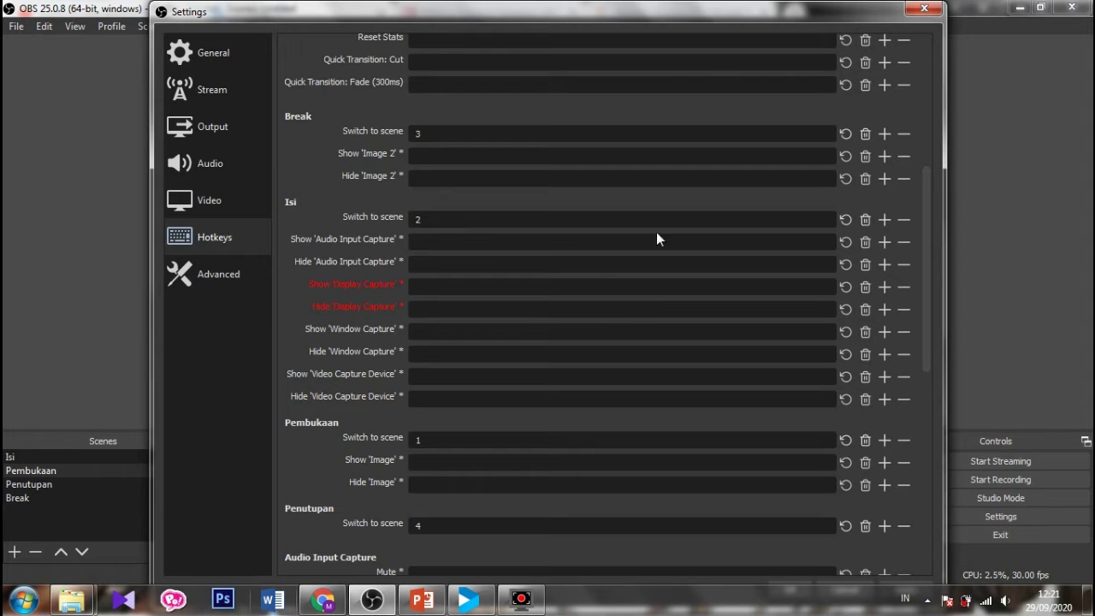
left_click_drag(649, 17, 652, 53)
scroll(659, 171, "down", 2)
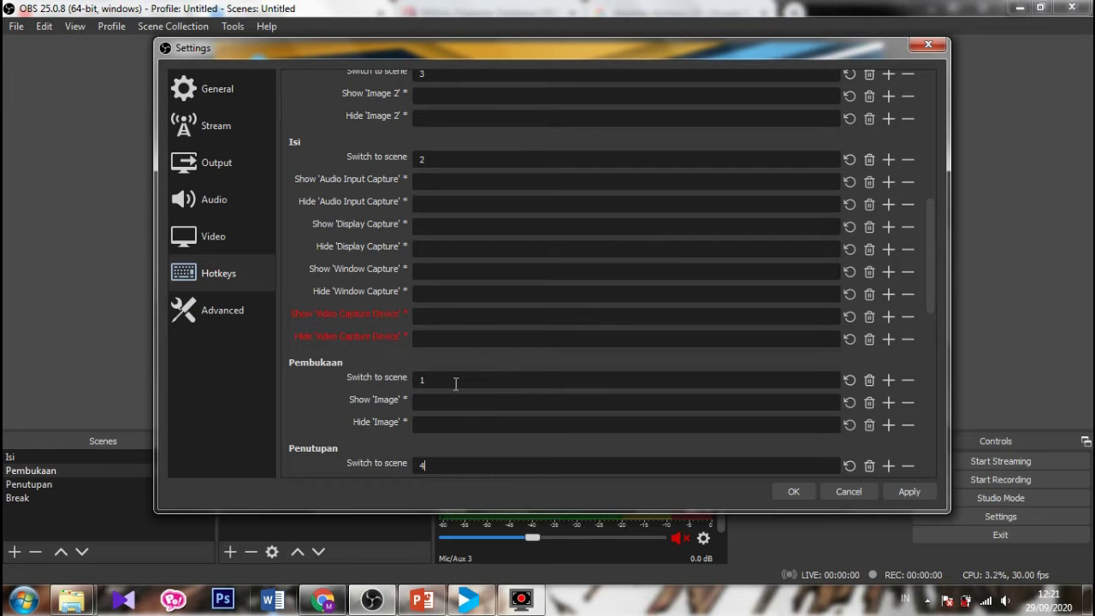
scroll(439, 403, "down", 1)
scroll(441, 408, "up", 3)
scroll(440, 408, "up", 1)
scroll(454, 303, "down", 2)
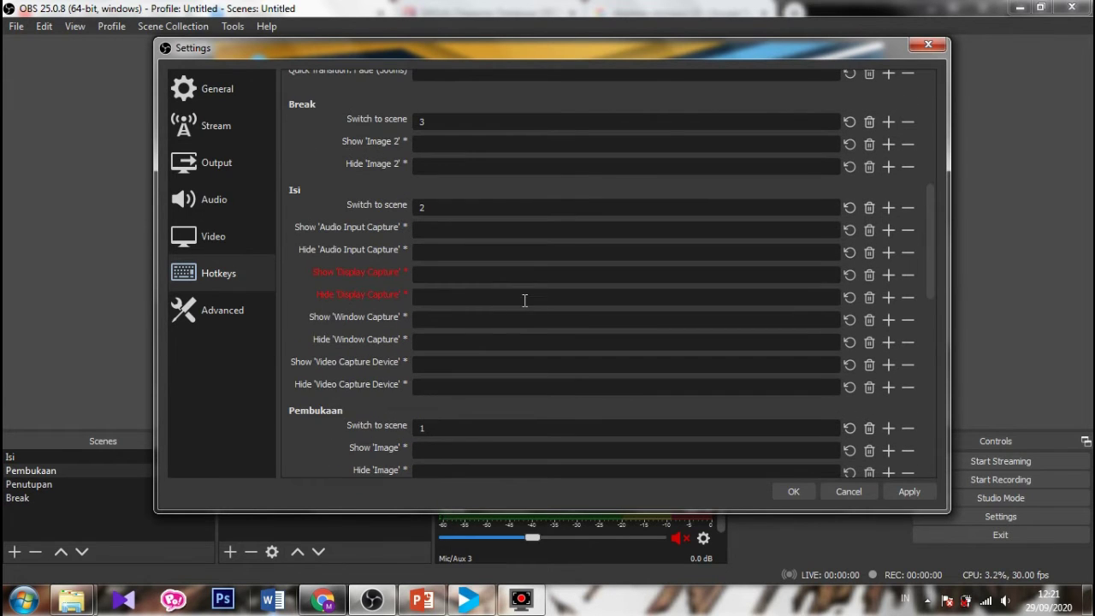
left_click(793, 491)
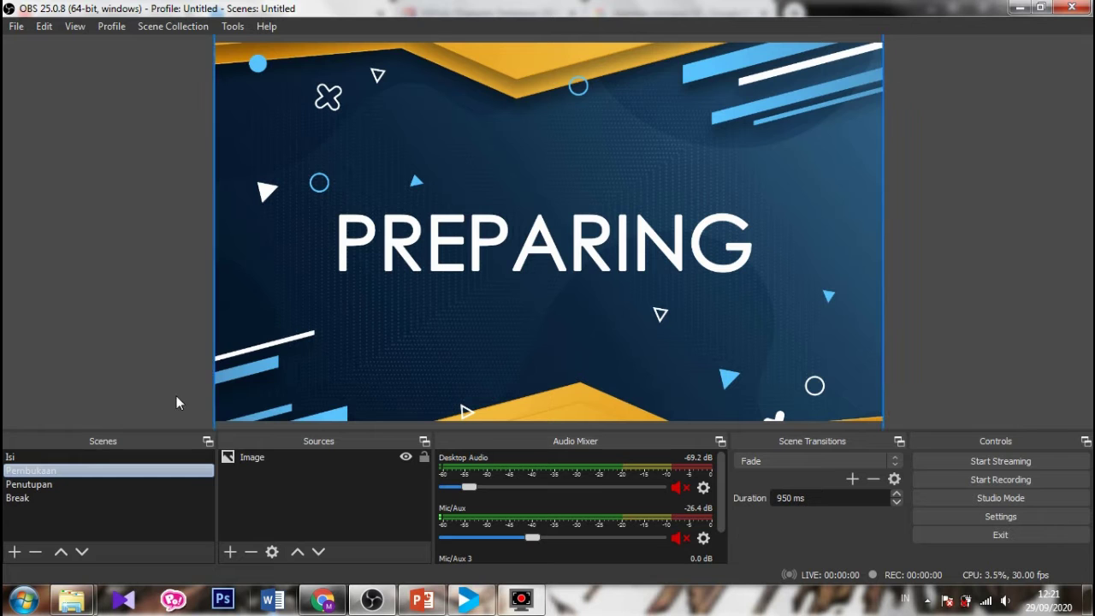
Test scene switching across Isi, Pembukaan, Break and Penutupan, using the hotkeys, and finish on Isi
left_click(81, 457)
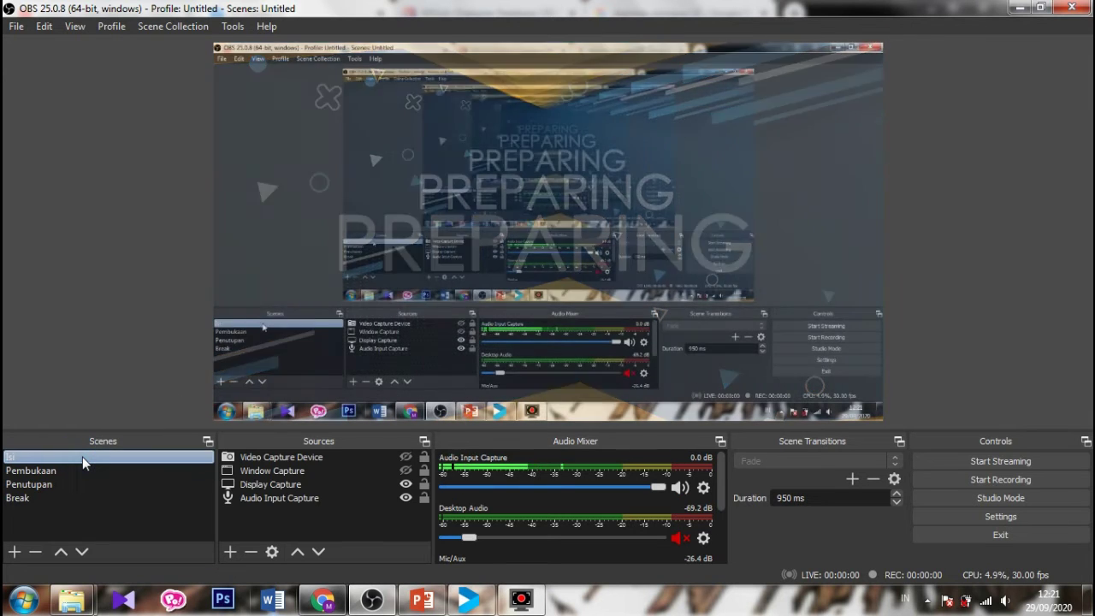
left_click(86, 468)
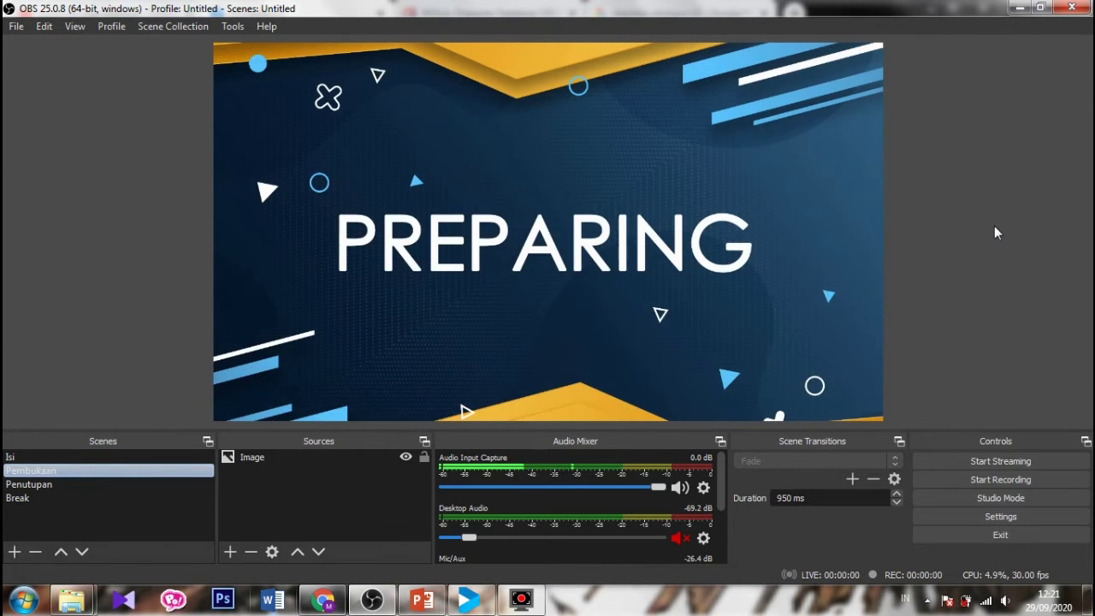
key("Up")
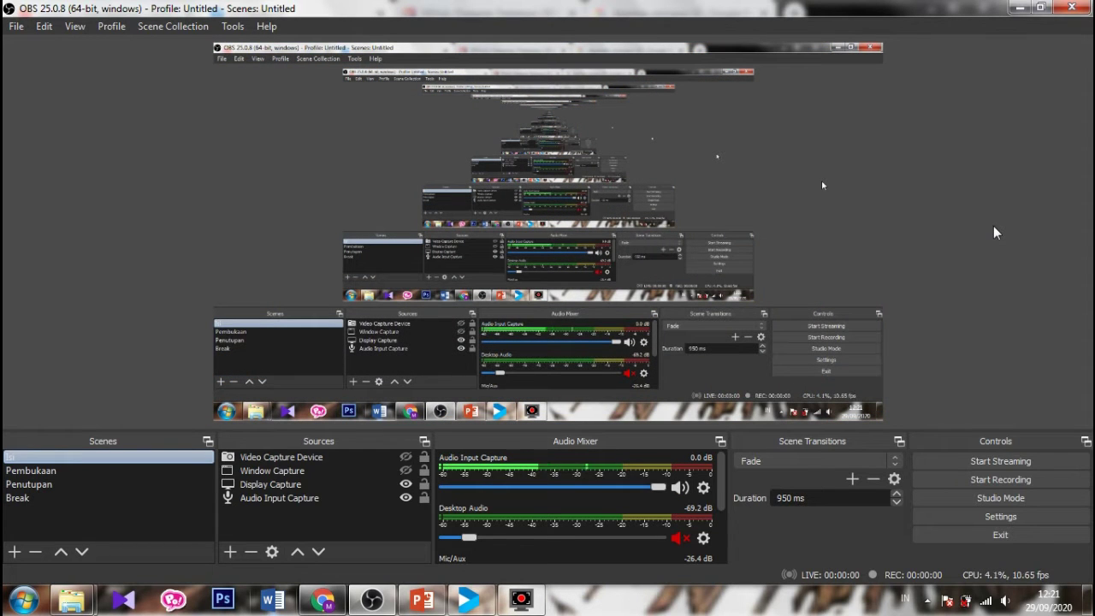
key("End")
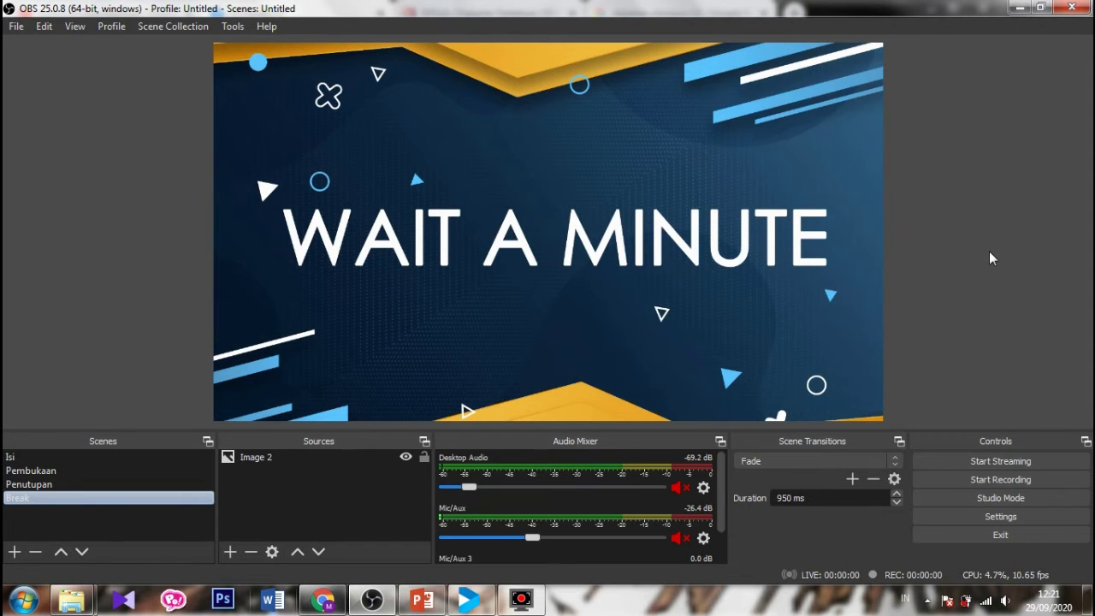
key("Up")
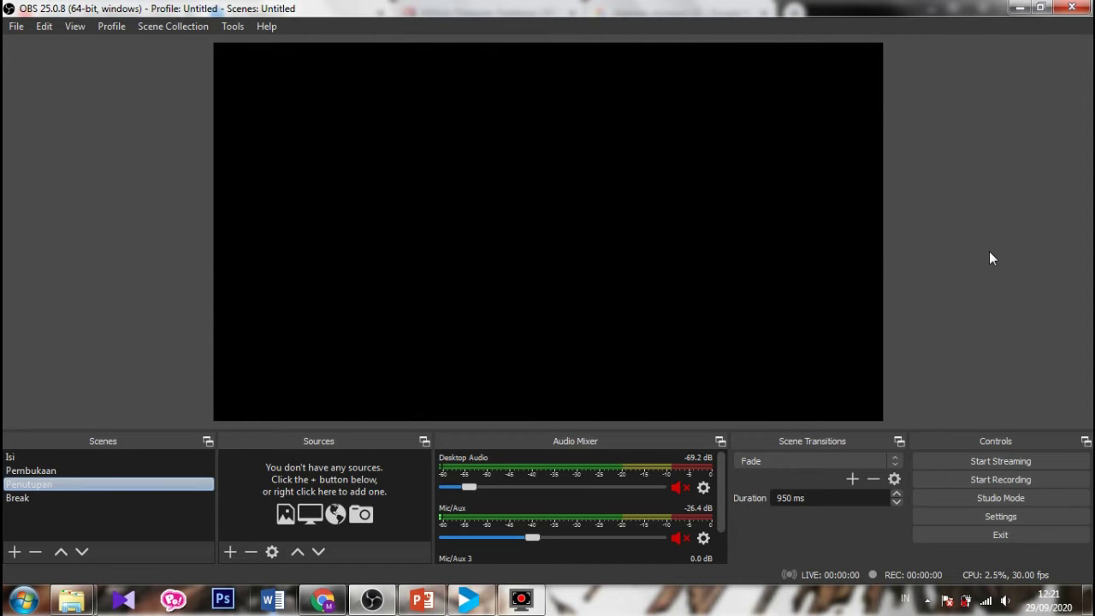
key("Home")
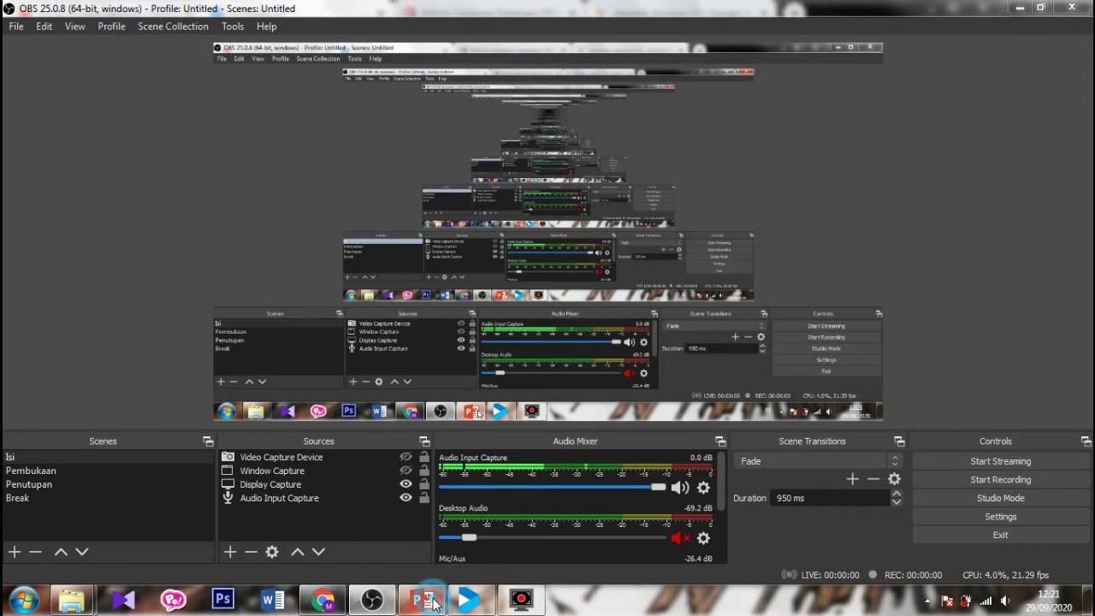
Switch to the PowerPoint presentation, maximise its window, and minimise it to return to OBS
left_click(419, 603)
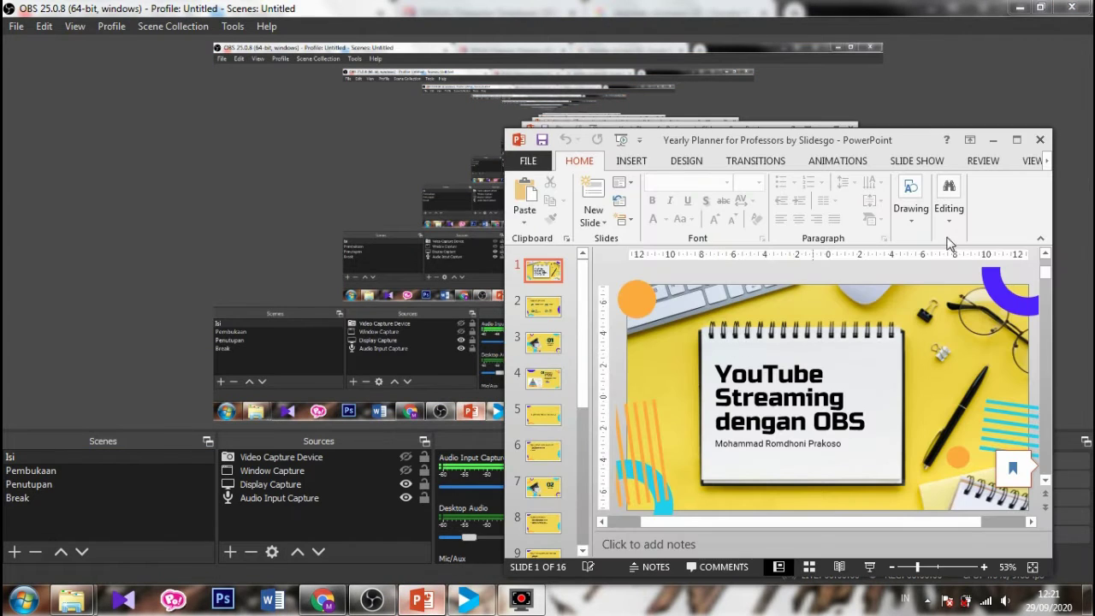
left_click(1016, 139)
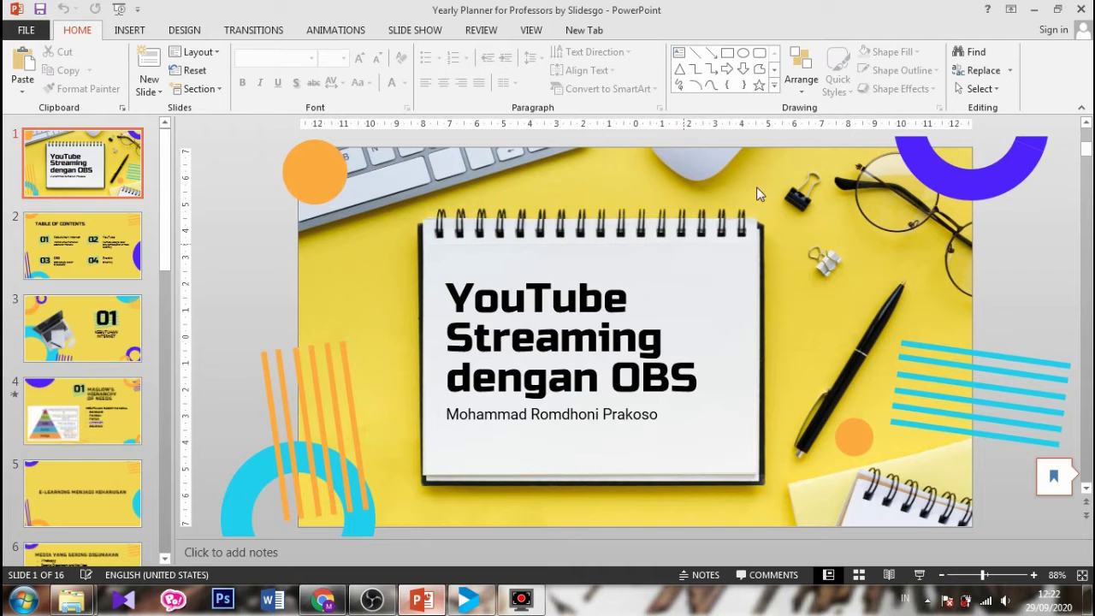
left_click(1032, 10)
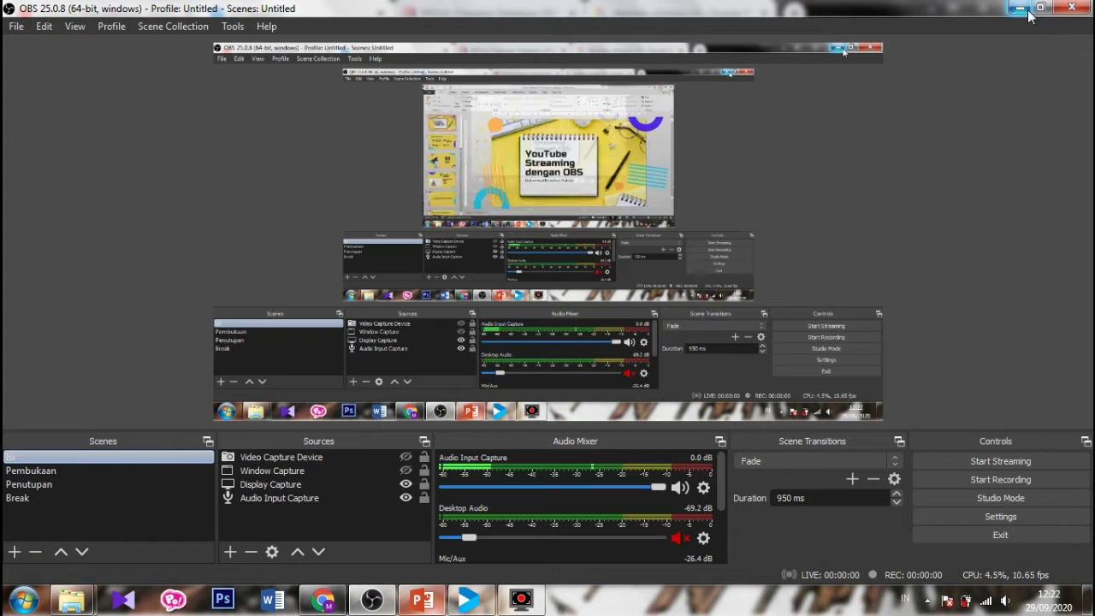
Cycle through all four scenes to check the transitions, starting from Penutupan and ending on Pembukaan
left_click(18, 484)
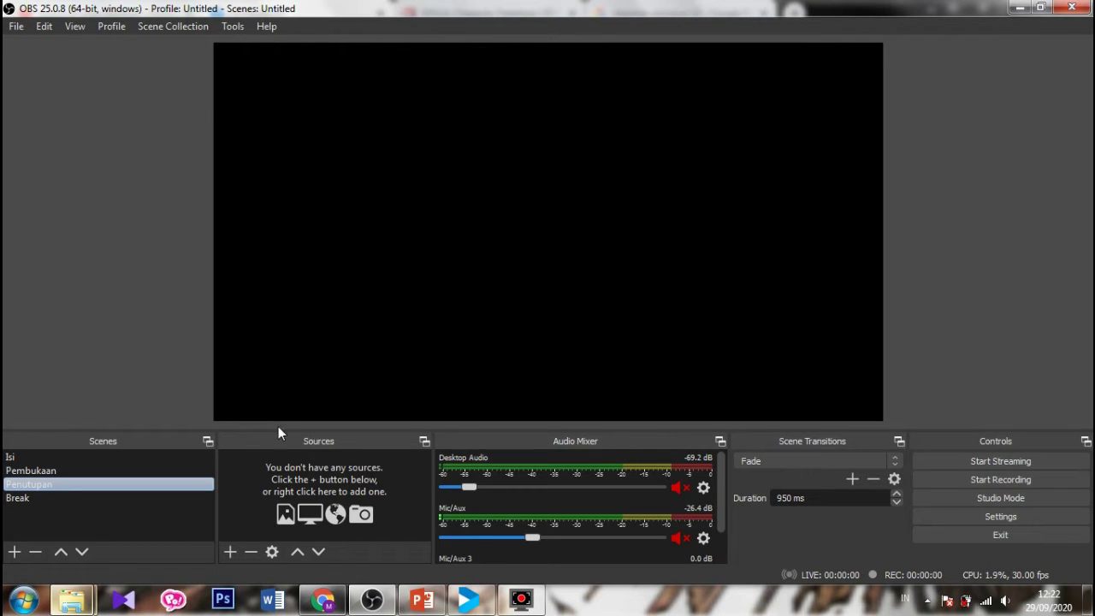
left_click(91, 470)
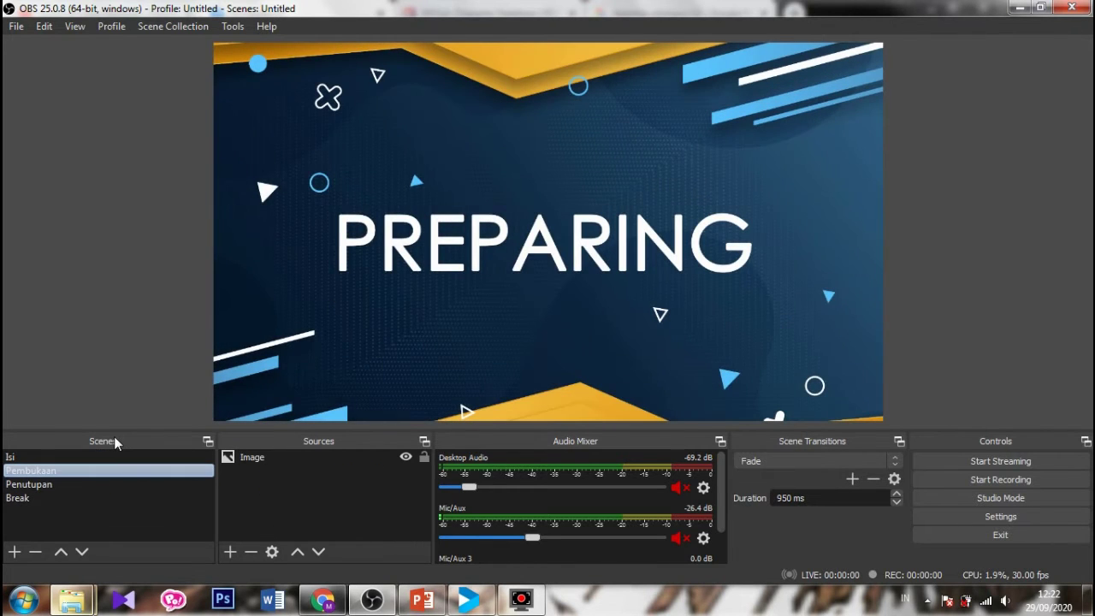
key("Up")
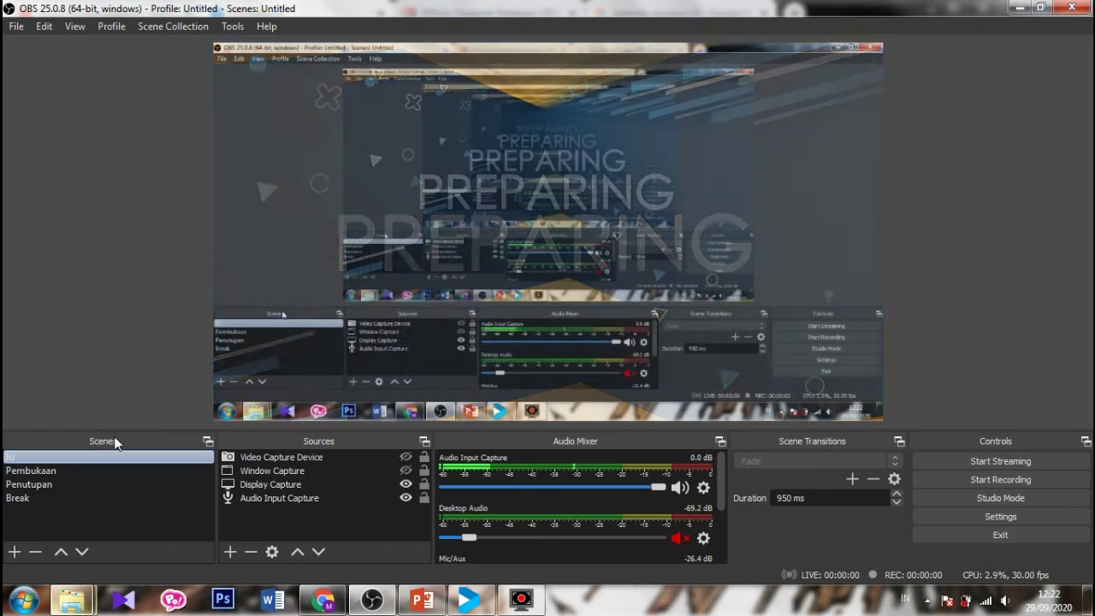
key("Down")
key("Down")
key("Down")
key("Up")
key("Up")
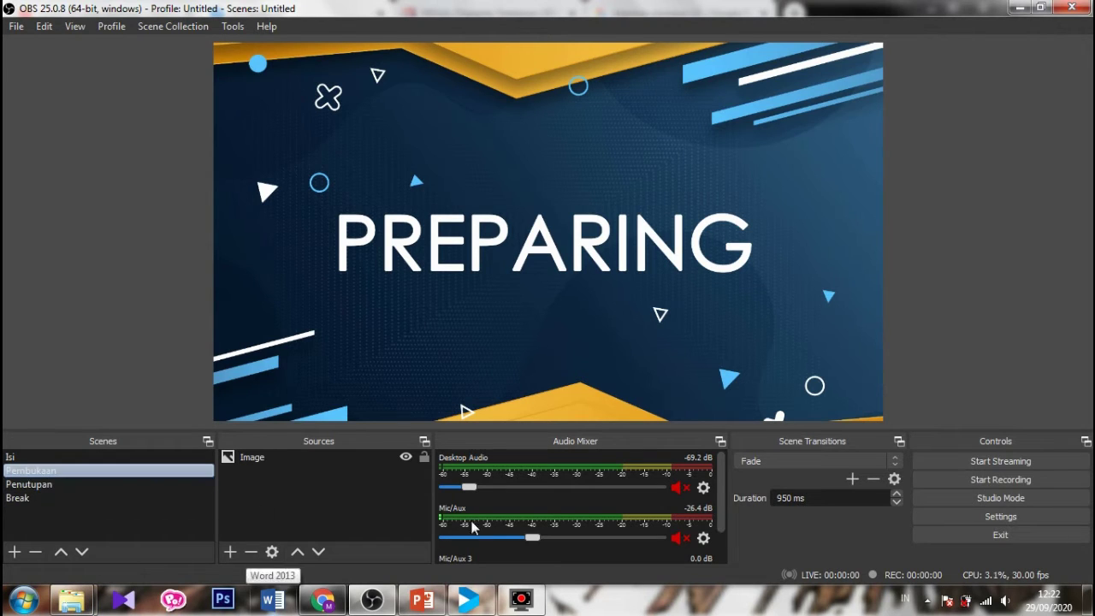
Start recording on the Pembukaan scene, then change to the Isi scene and bring the PowerPoint presentation to the front
left_click(1020, 481)
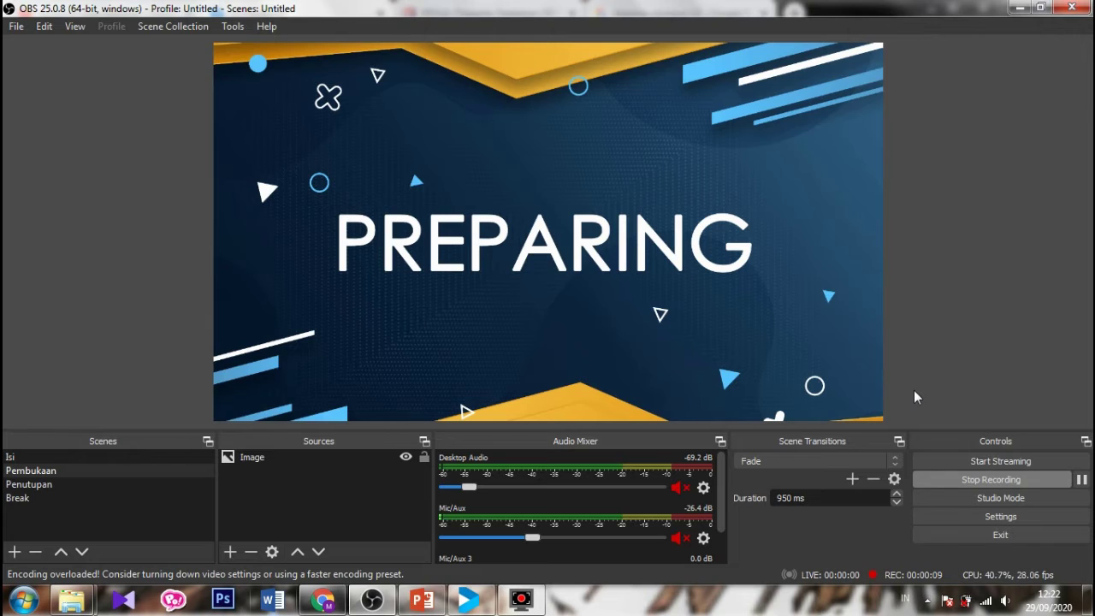
key("Up")
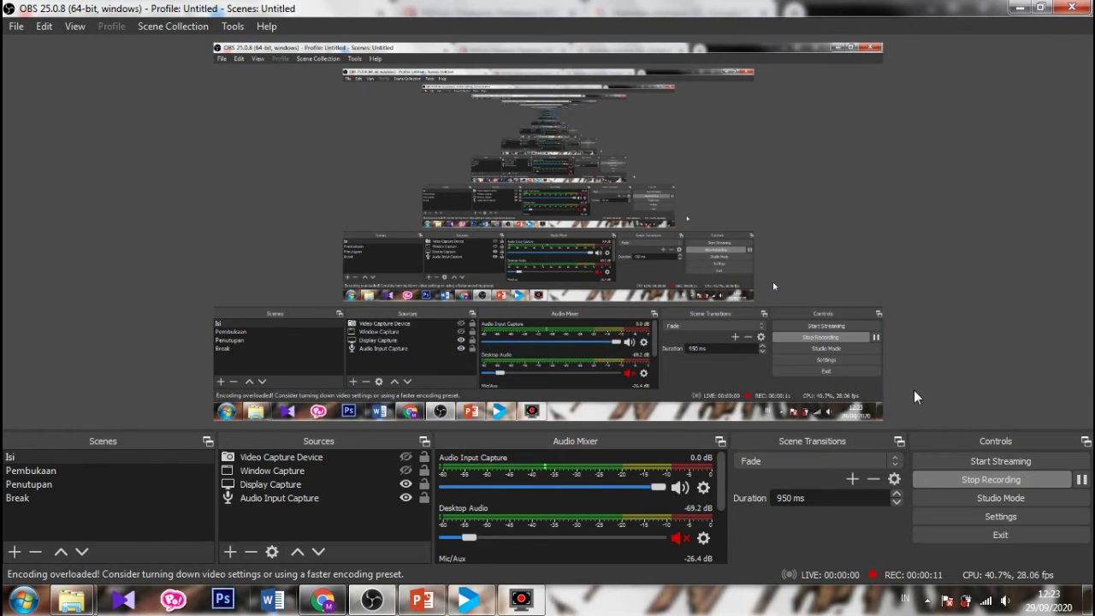
left_click(421, 601)
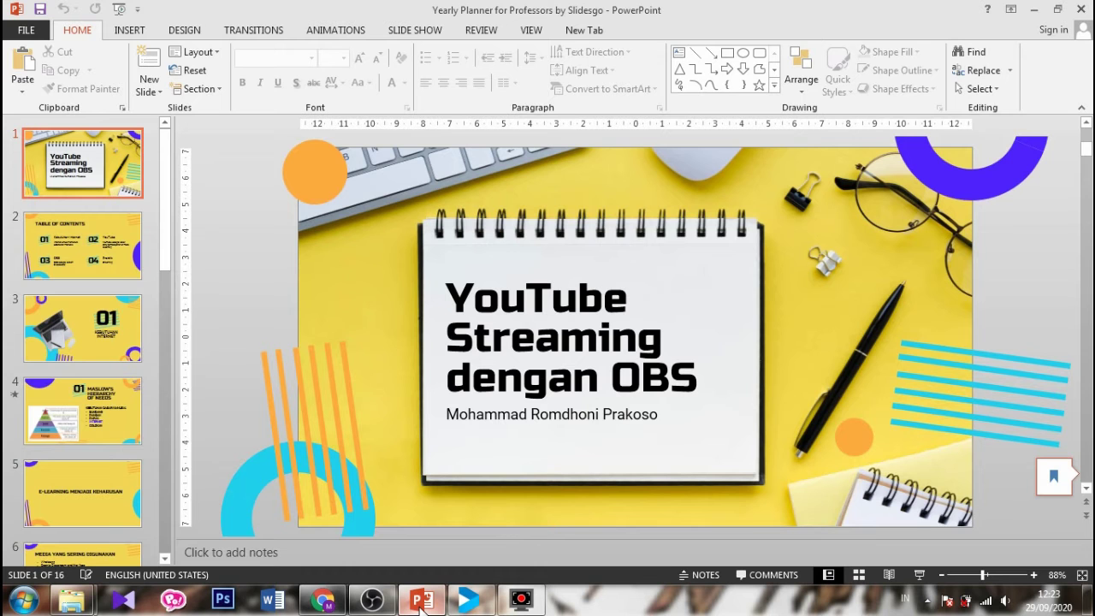
Check the running recording in OBS, return to the PowerPoint presentation, and show the table of contents and Kebutuhan Internet slides
left_click(1034, 8)
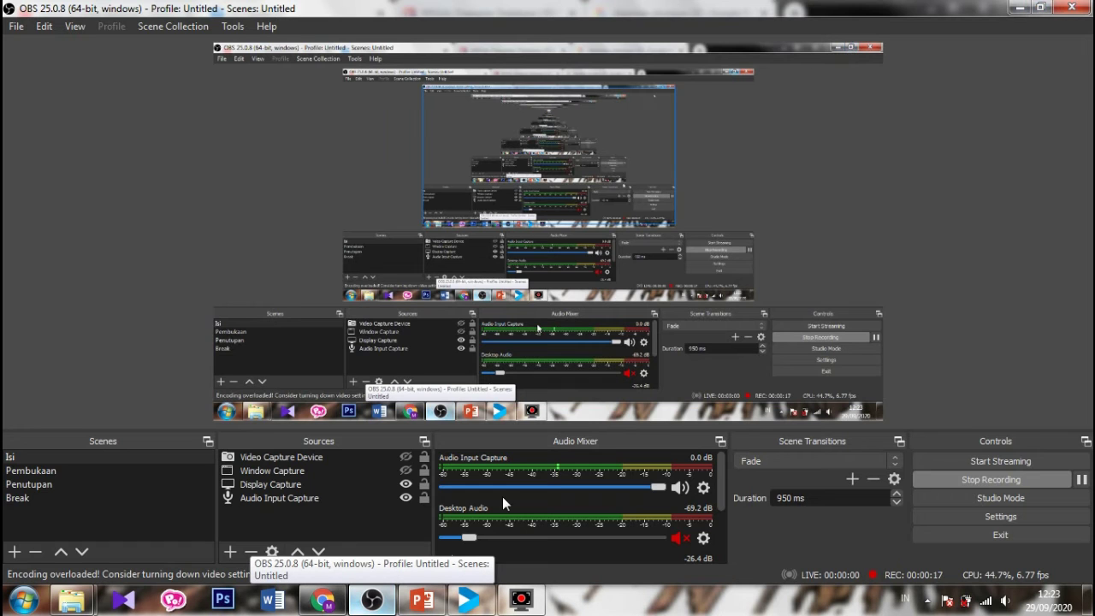
left_click(421, 601)
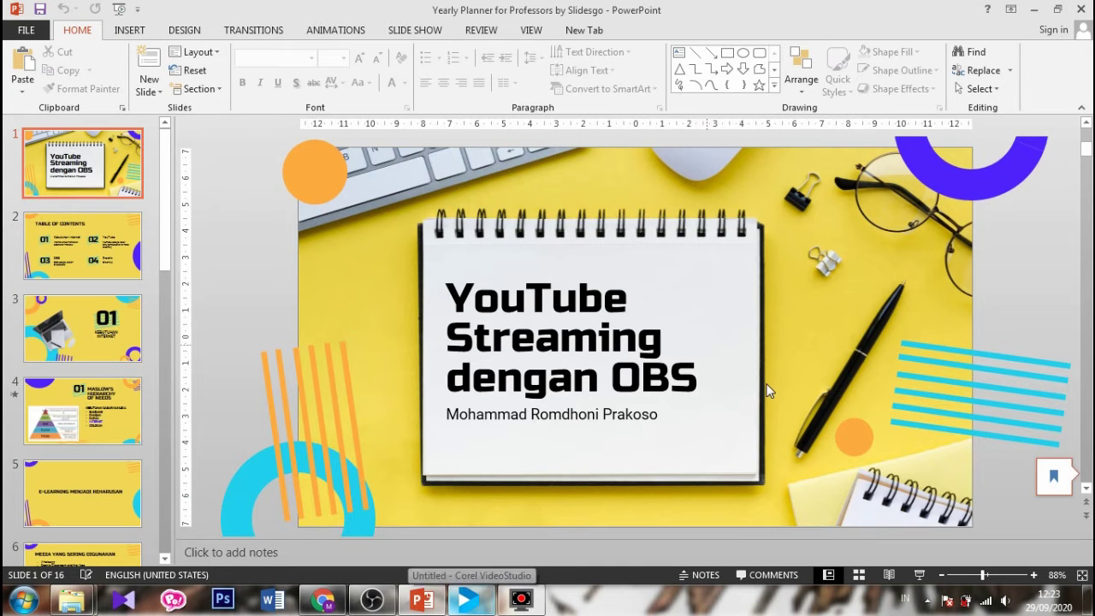
scroll(476, 403, "down", 1)
left_click(117, 253)
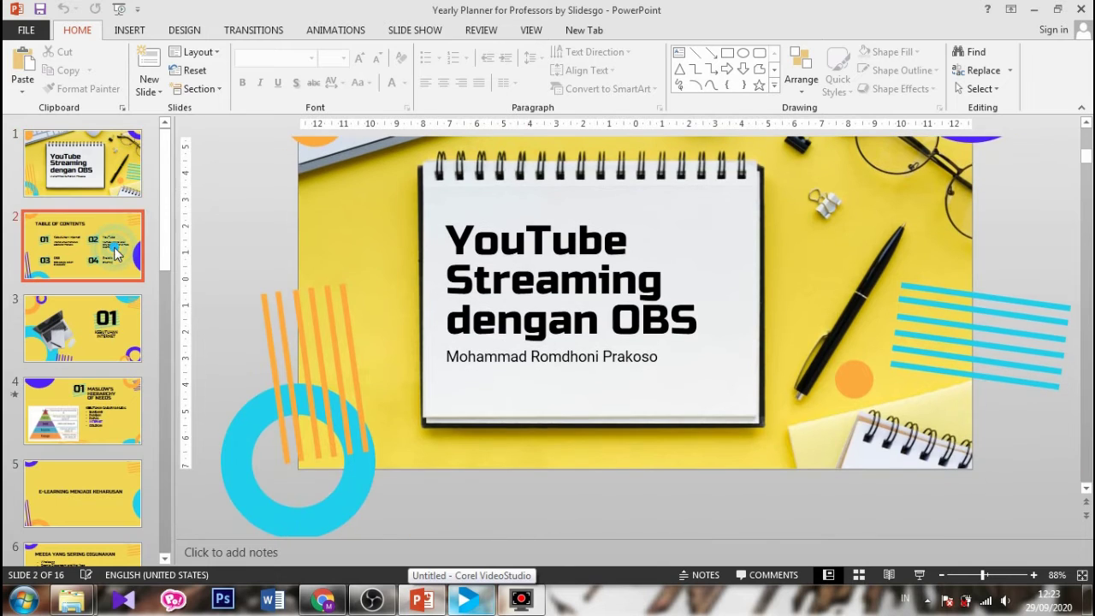
left_click(118, 323)
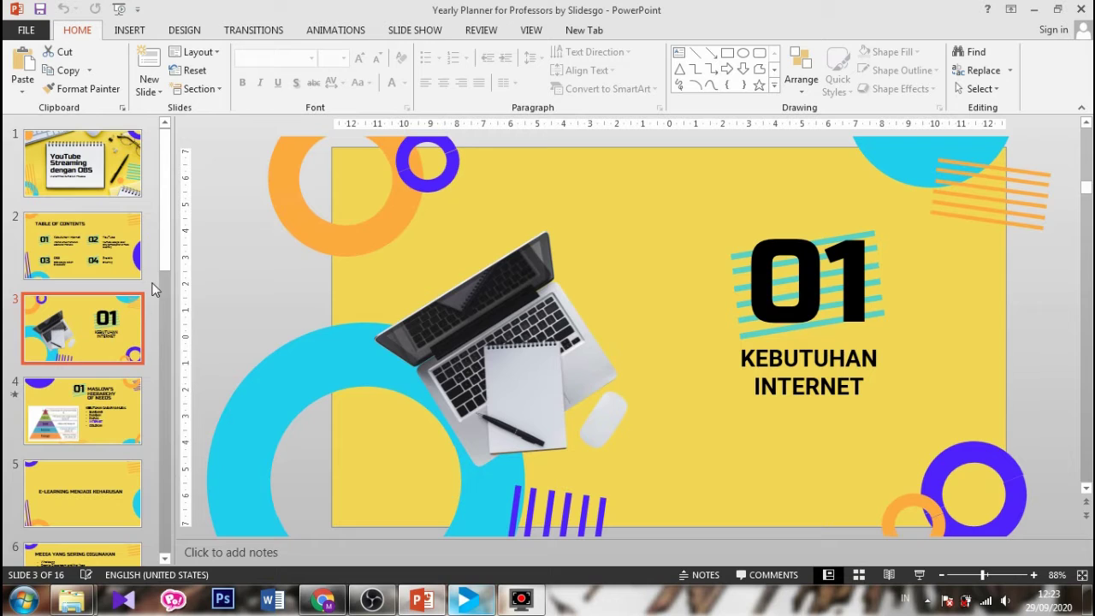
Show the Maslow's Hierarchy of Needs slide, the E-Learning Menjadi Keharusan slide, and the Perbandingan slide
scroll(160, 248, "down", 1)
scroll(156, 304, "down", 3)
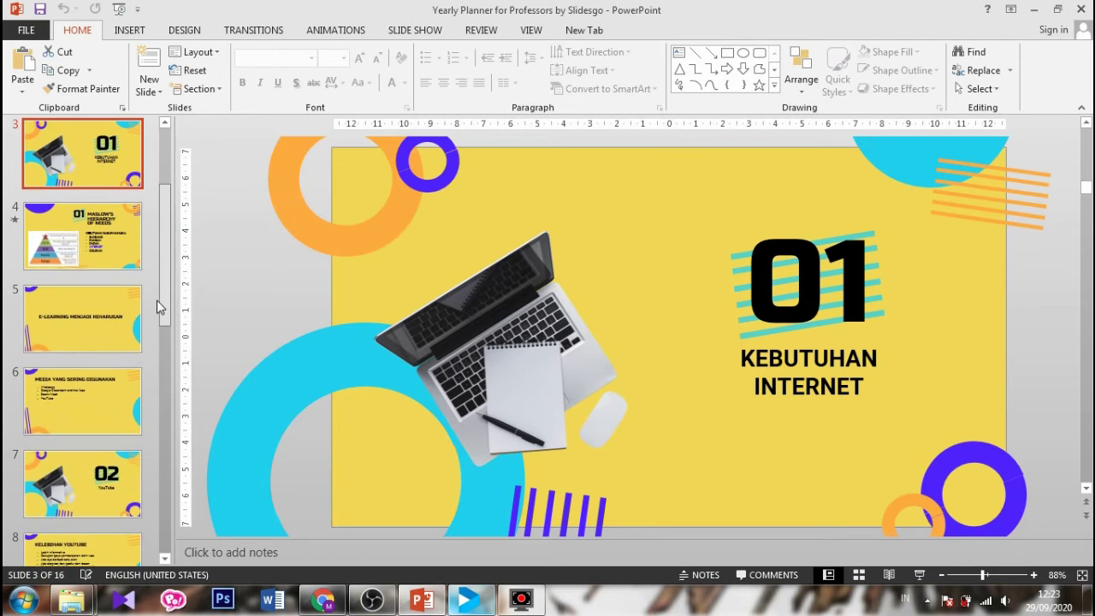
left_click(114, 283)
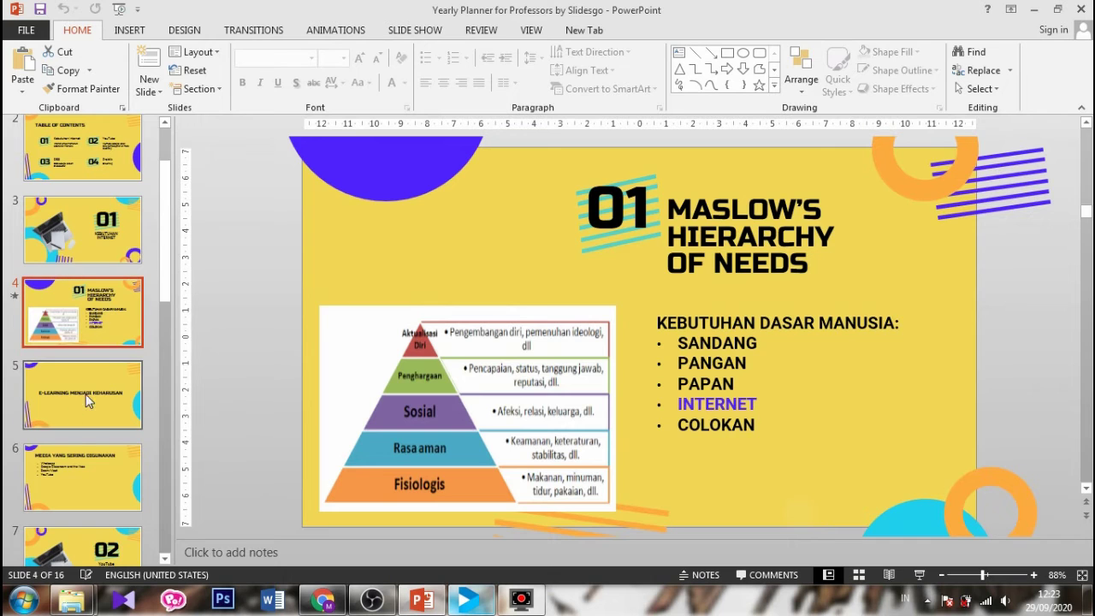
left_click(103, 389)
scroll(105, 383, "down", 20)
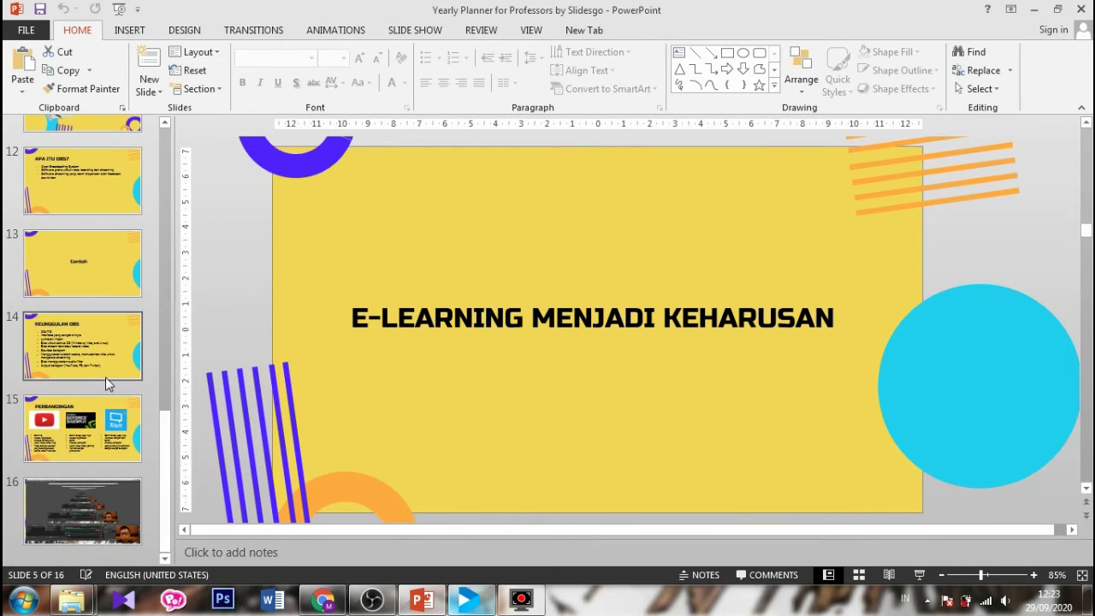
left_click(109, 450)
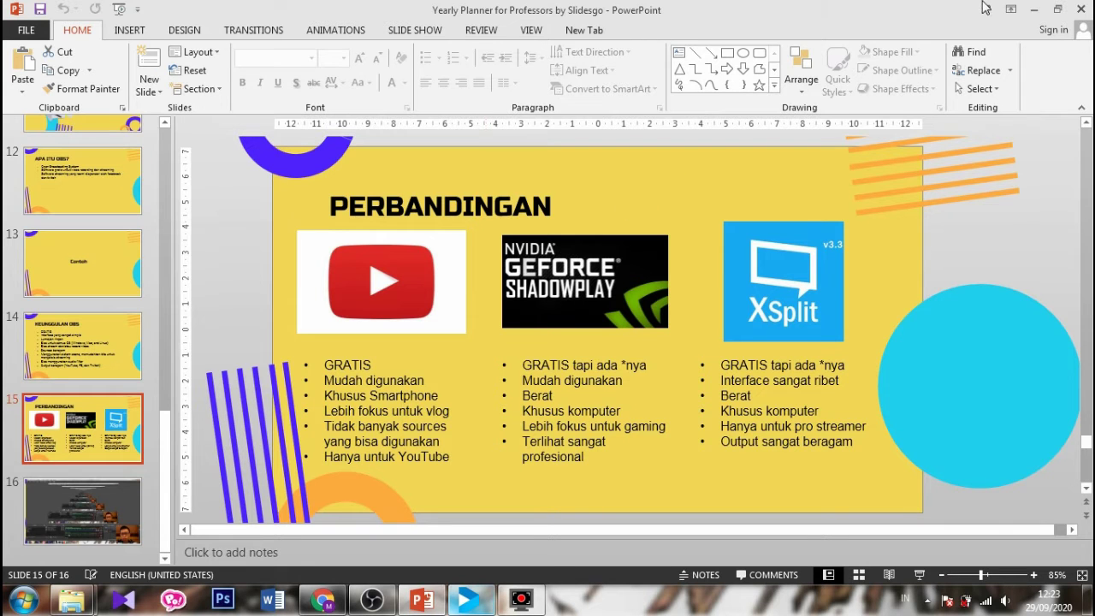
Return to OBS, stop the recording, and select the Isi scene
left_click(1036, 7)
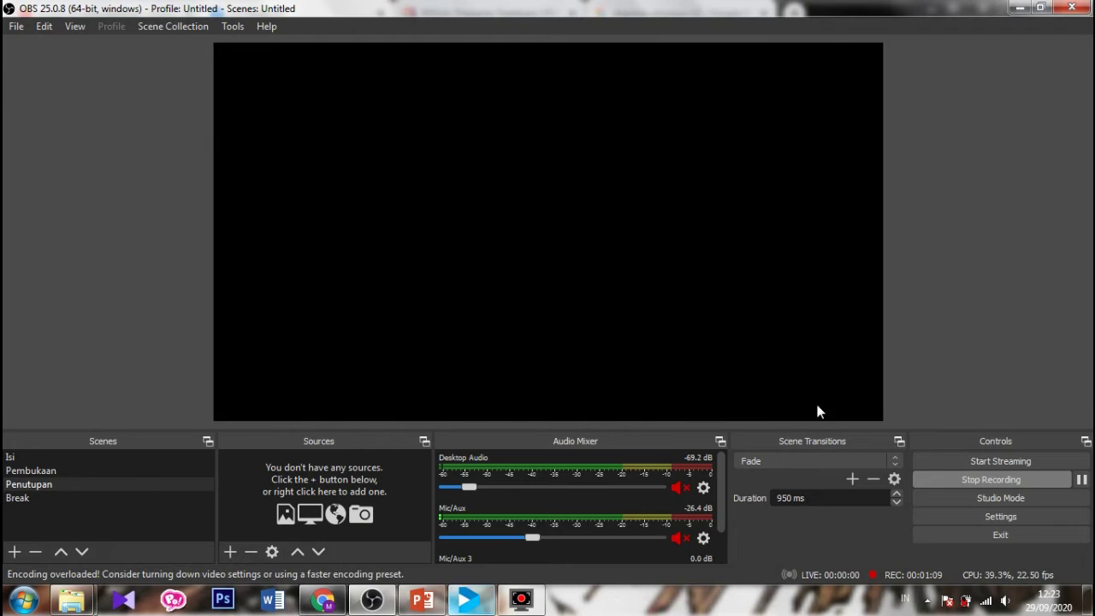
left_click(946, 481)
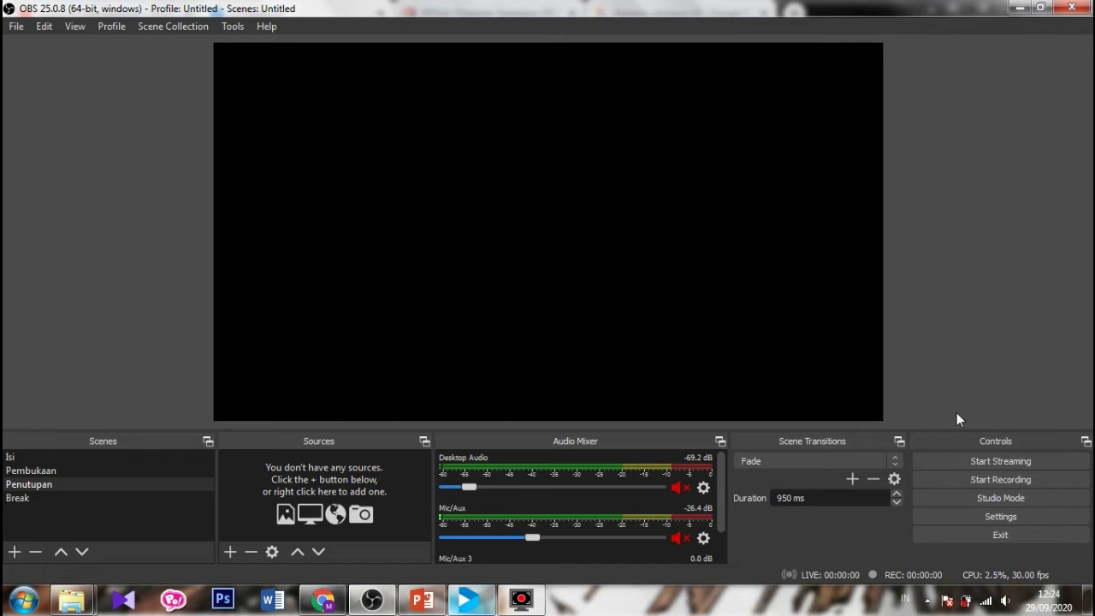
left_click(139, 460)
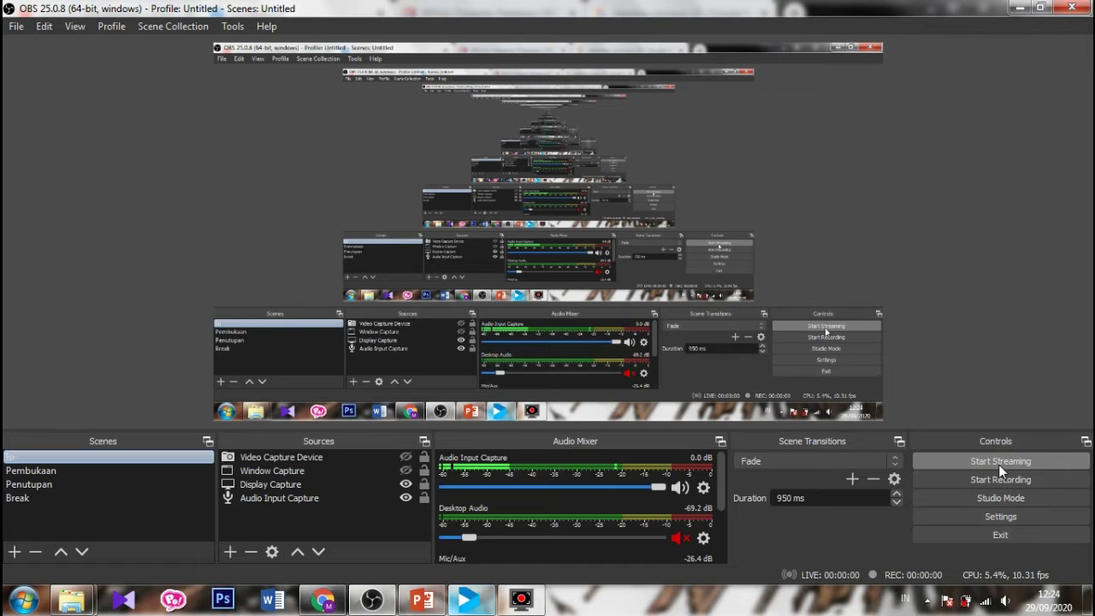
Clear the stored stream key in the OBS stream settings and look over the available streaming services
left_click(998, 520)
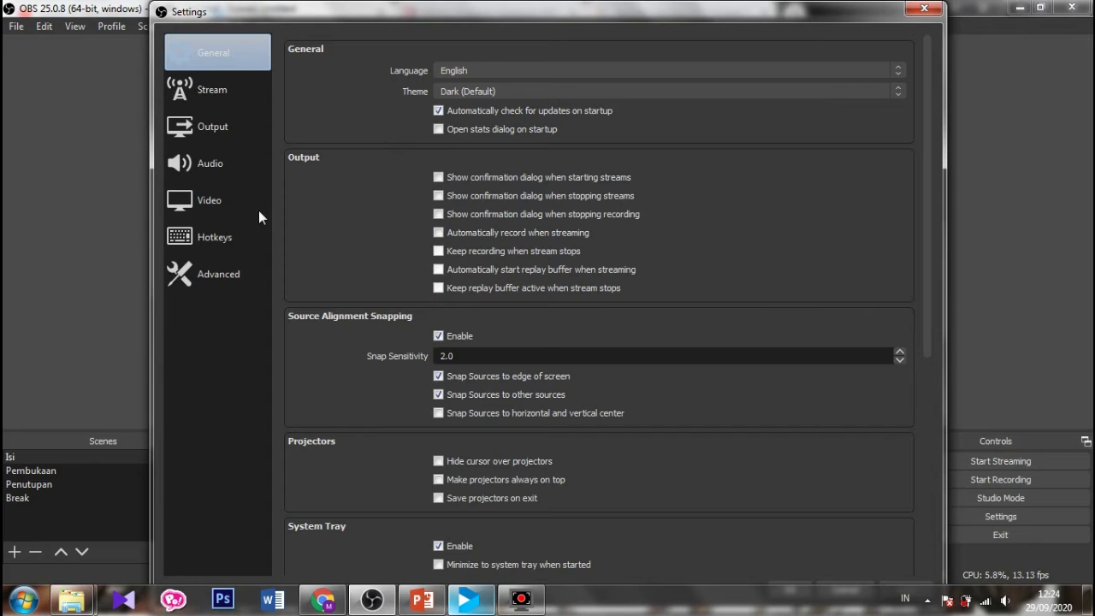
left_click(241, 94)
left_click(488, 102)
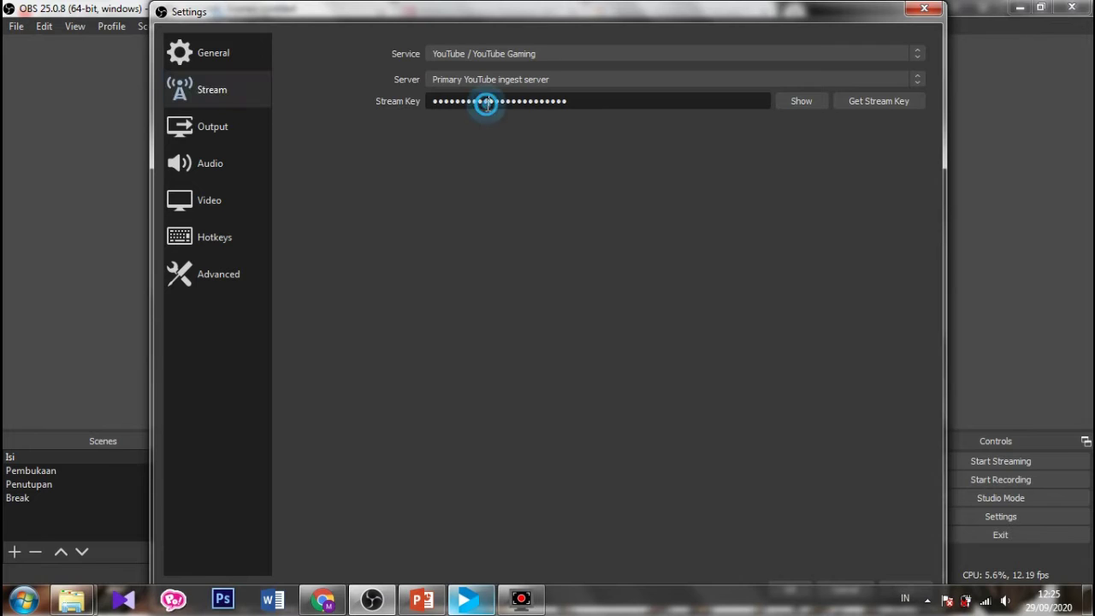
key("ctrl+a")
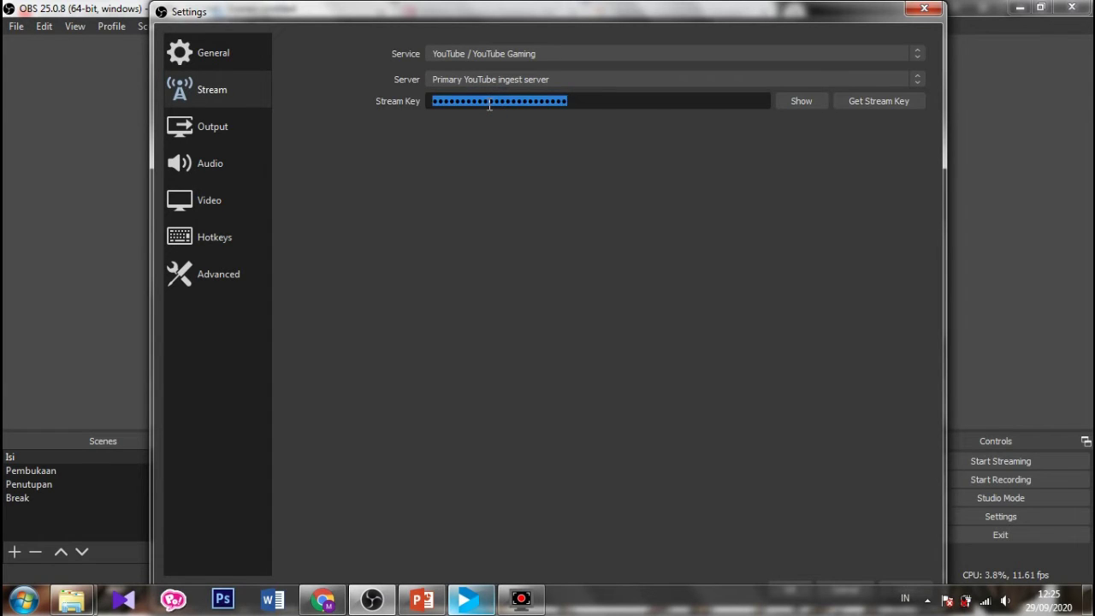
key("BackSpace")
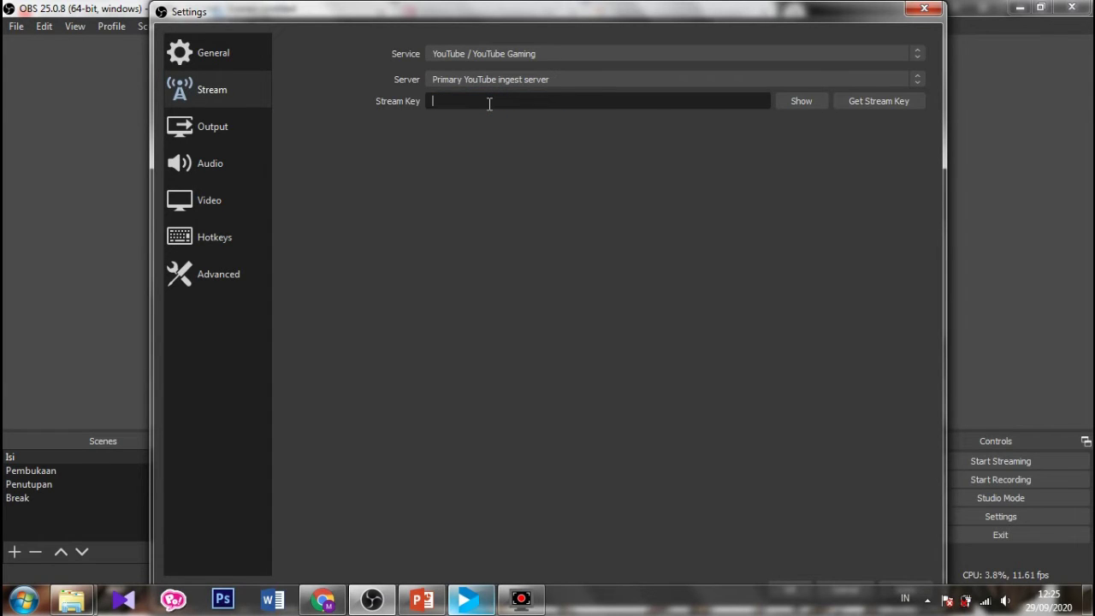
left_click(546, 54)
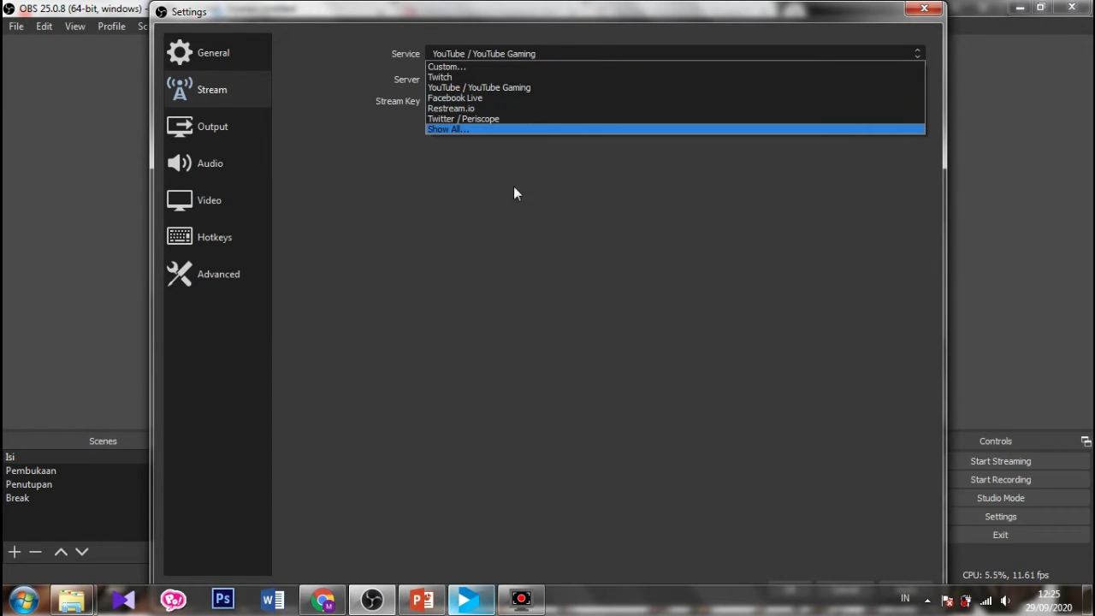
left_click(540, 179)
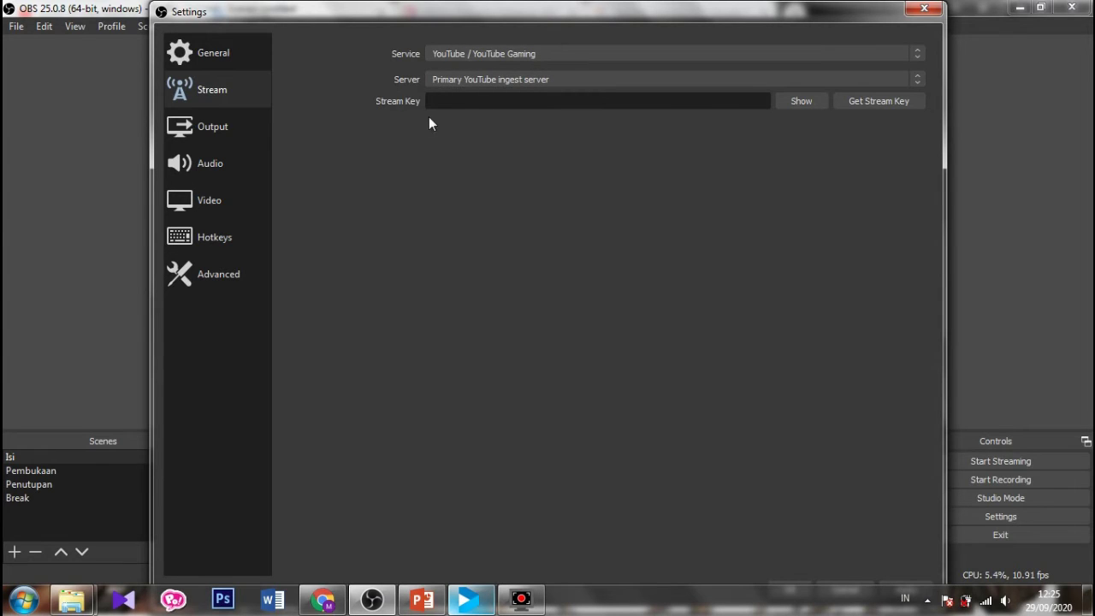
Open the YouTube Studio live streaming page from the OBS option for getting a stream key
left_click(513, 99)
left_click(877, 102)
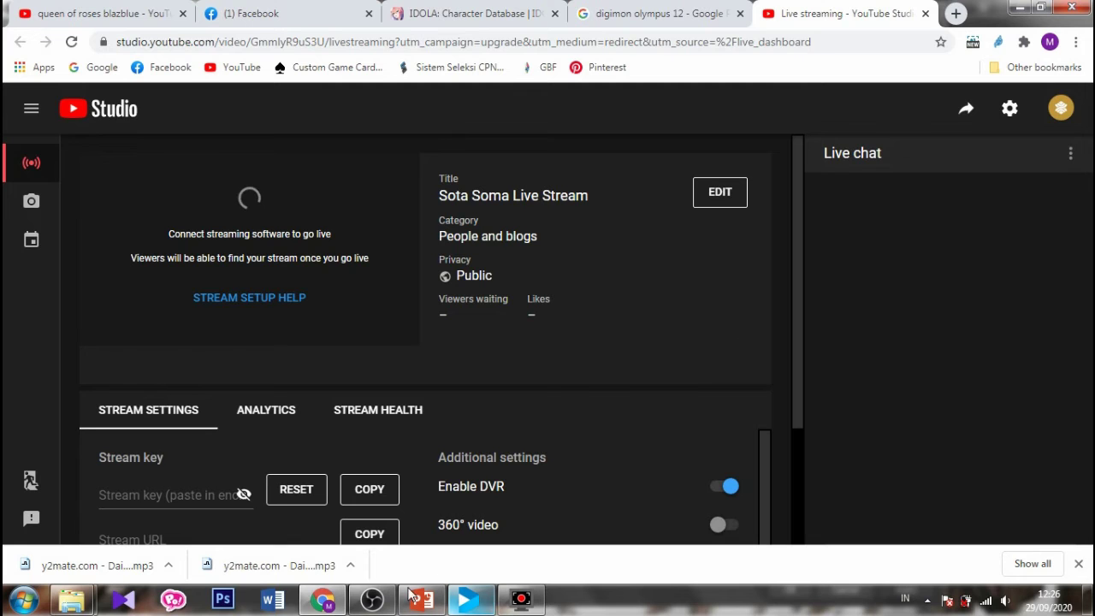
left_click(384, 605)
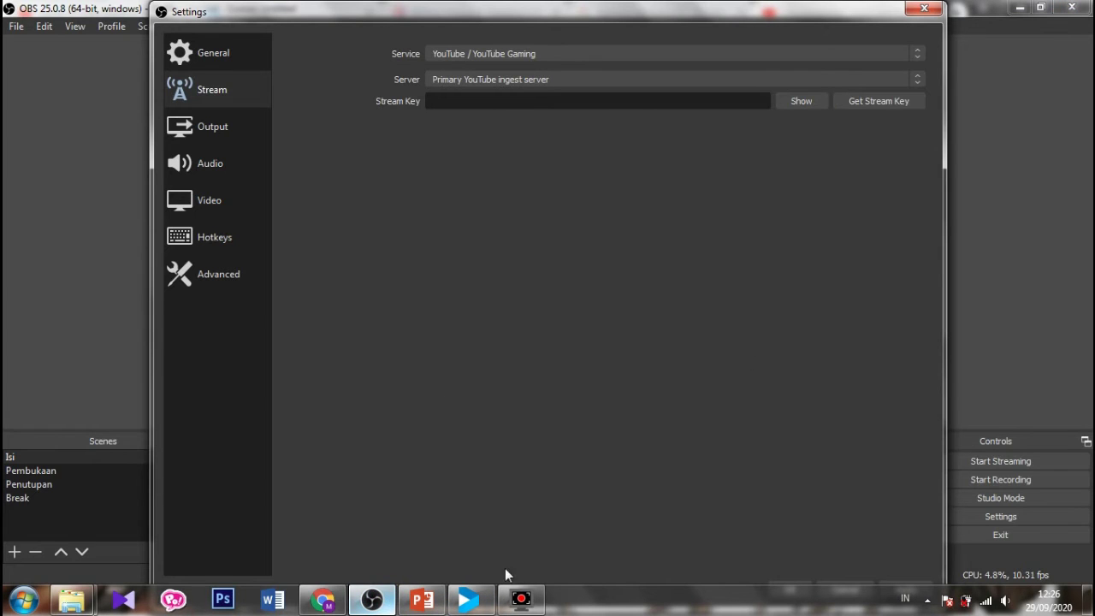
left_click(323, 599)
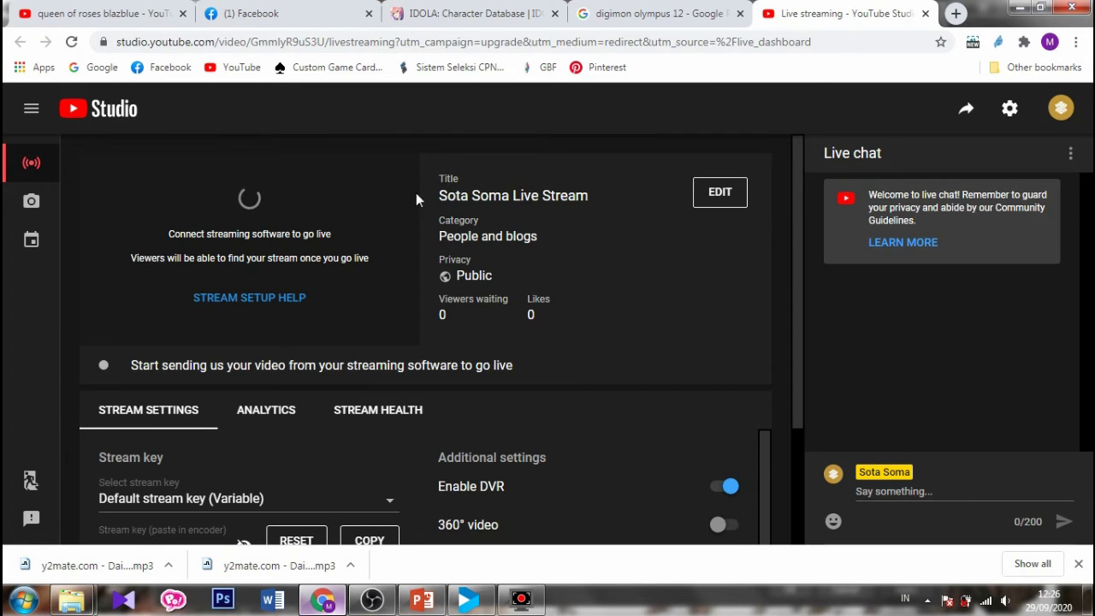
Edit the stream details and change the stream title to "Sota Soma OBS"
left_click(732, 192)
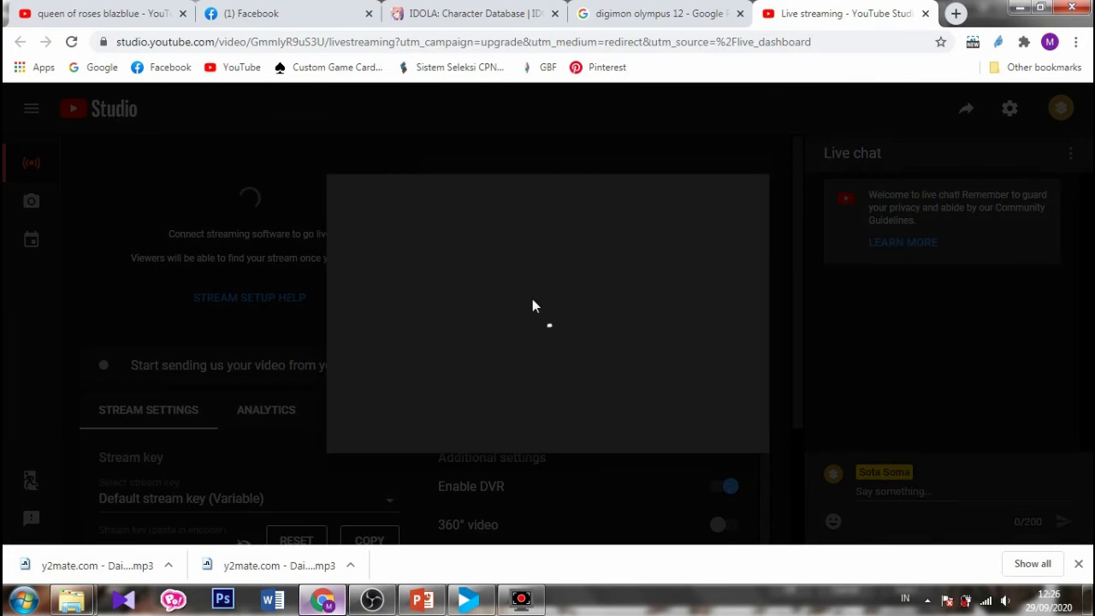
left_click(523, 158)
key("BackSpace")
key("BackSpace")
key("BackSpace")
key("BackSpace")
key("BackSpace")
key("BackSpace")
key("BackSpace")
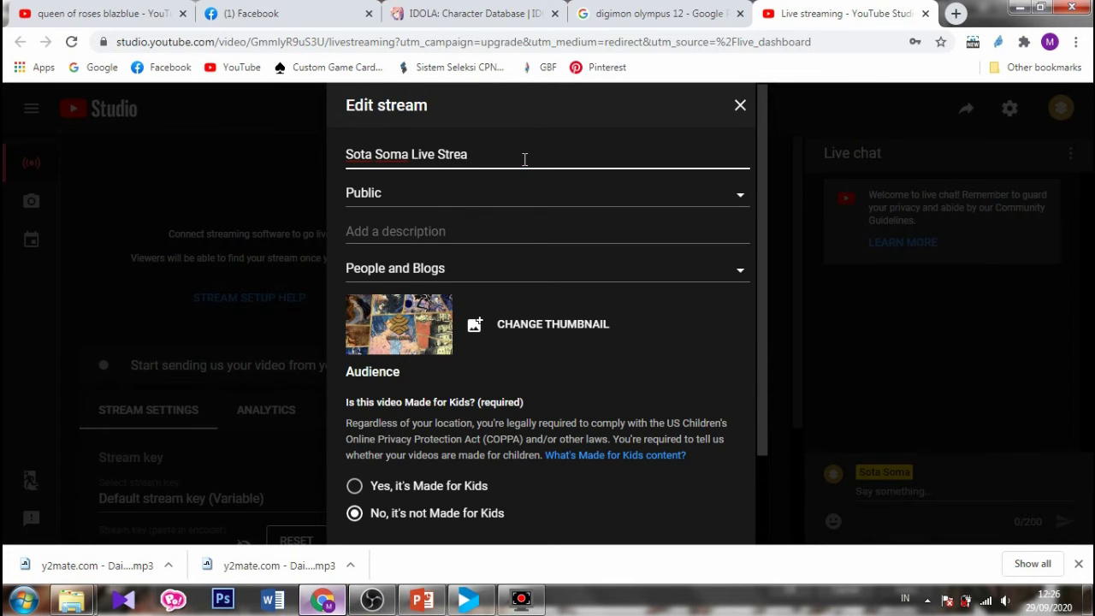
key("BackSpace")
key("BackSpace")
key("BackSpace")
key("BackSpace")
type("OBS")
Set the stream's privacy to Unlisted and its category to Film and Animation, and save the details
left_click(511, 198)
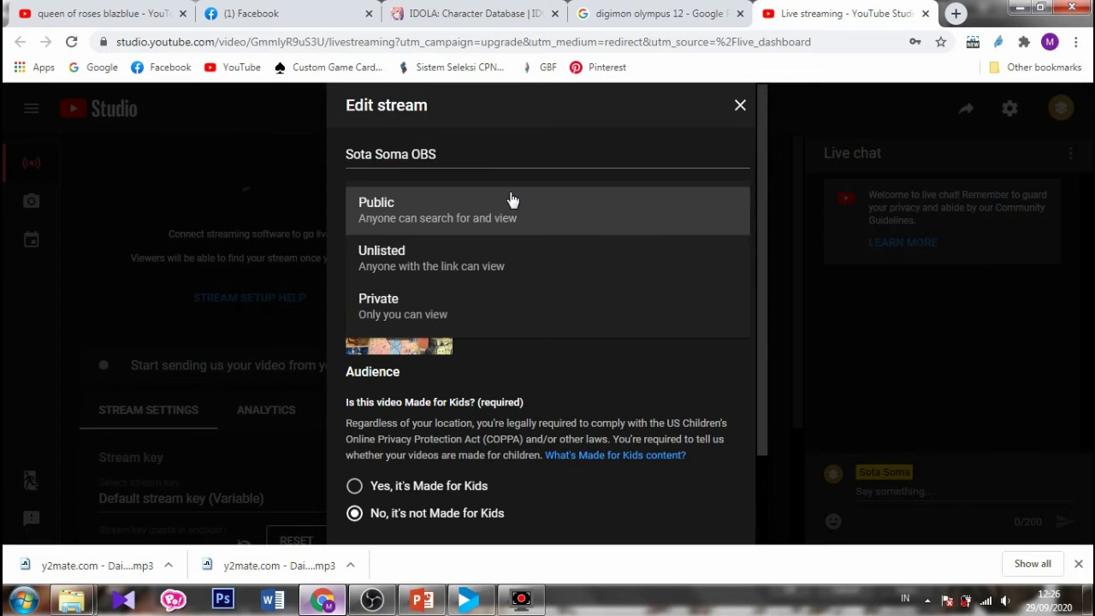
left_click(492, 265)
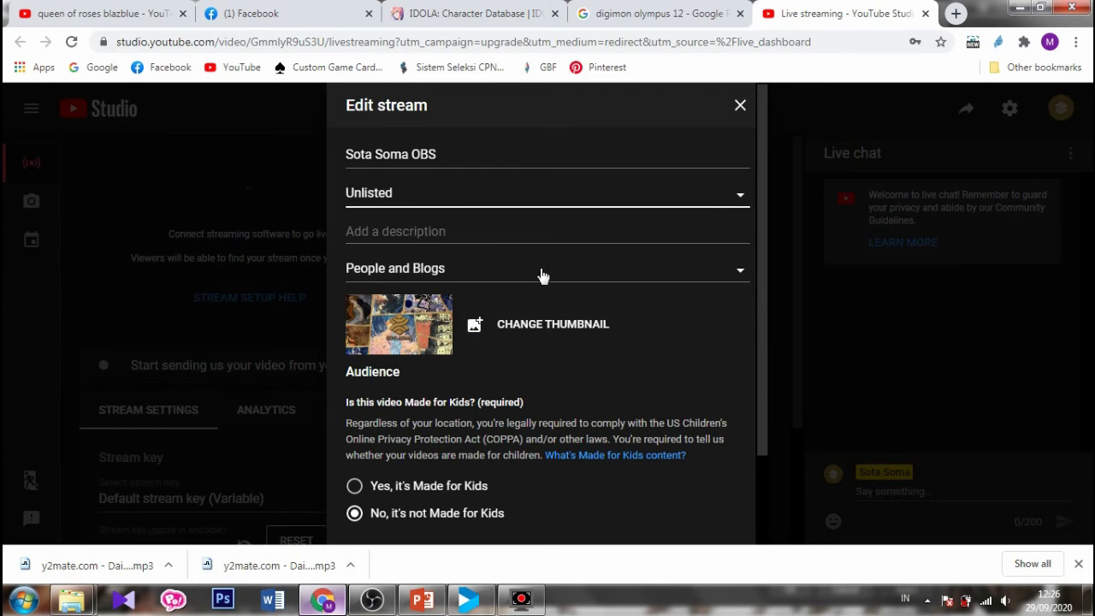
left_click(542, 267)
left_click(542, 267)
left_click(542, 269)
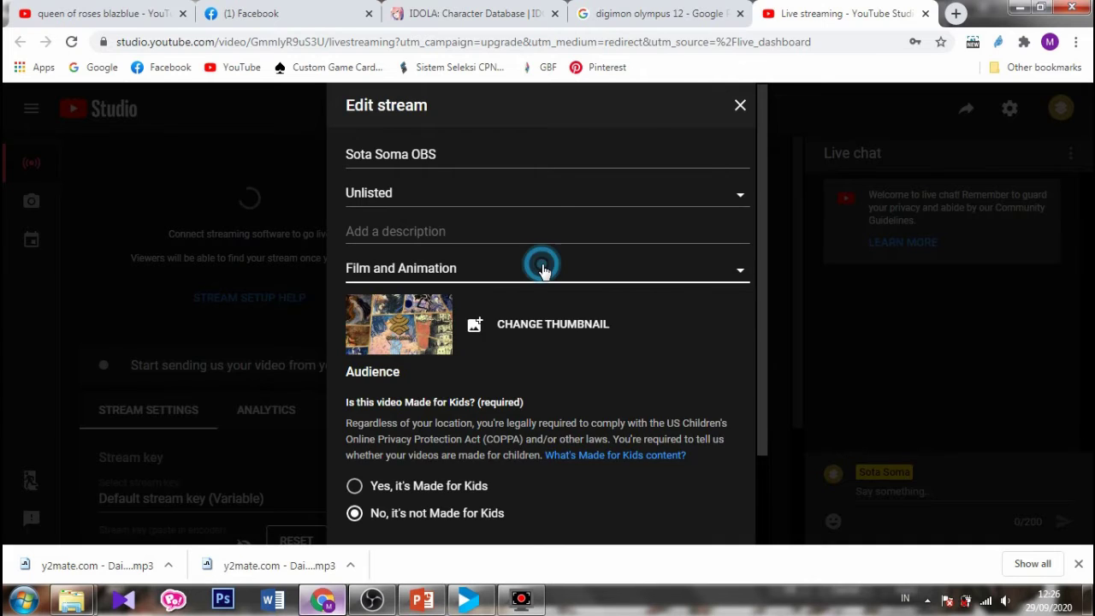
left_click(542, 270)
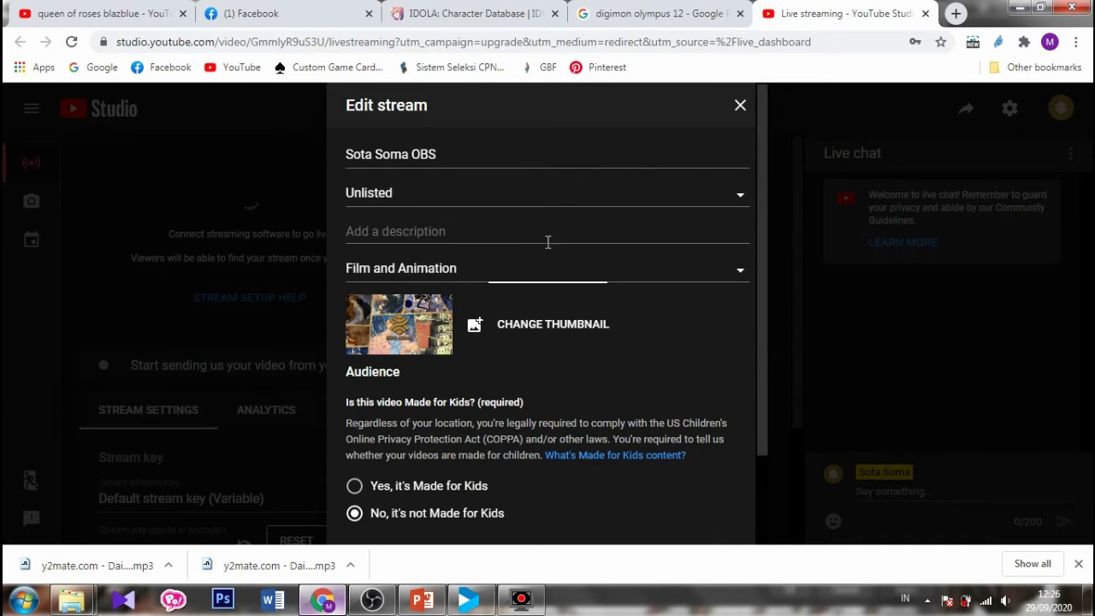
scroll(547, 240, "down", 2)
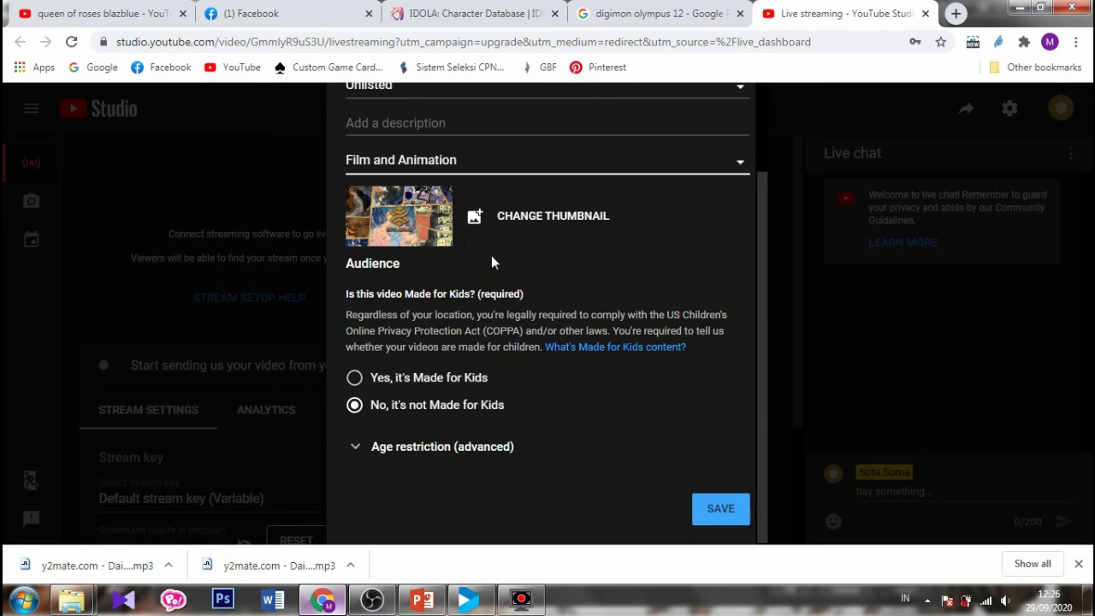
left_click(731, 508)
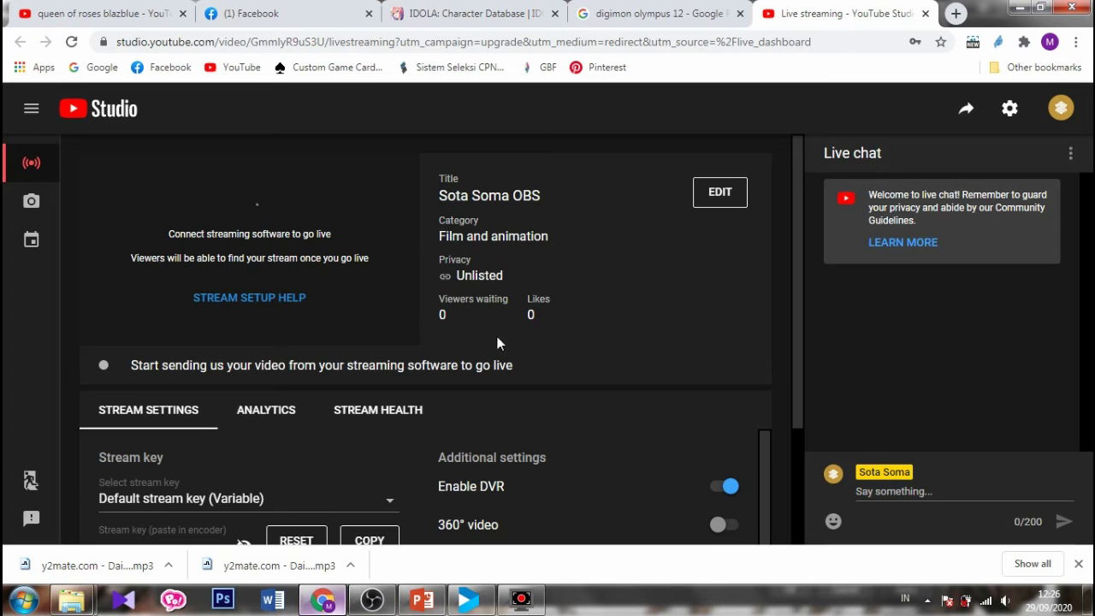
Reveal the default stream key in the stream settings and copy it
scroll(505, 294, "down", 2)
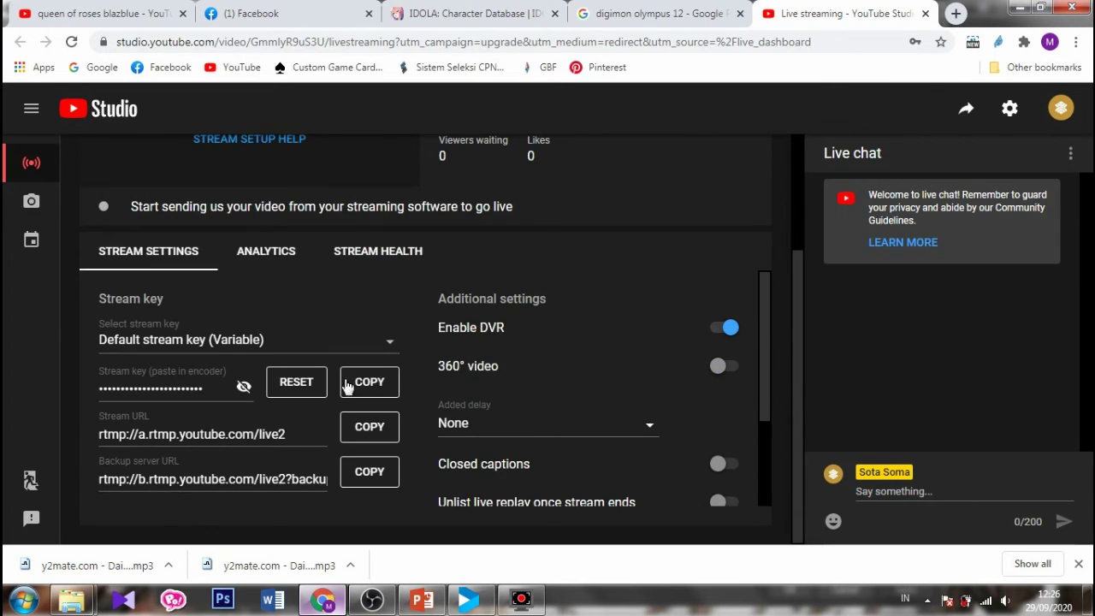
left_click(243, 386)
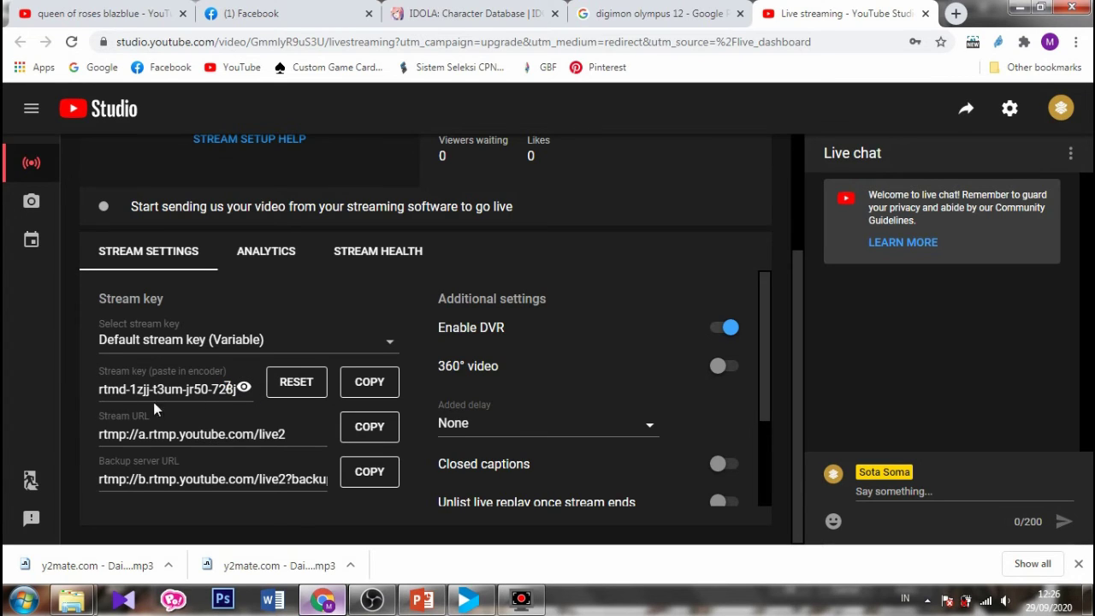
left_click(371, 384)
Switch to OBS, paste the stream key into the stream settings, and save them
left_click(370, 595)
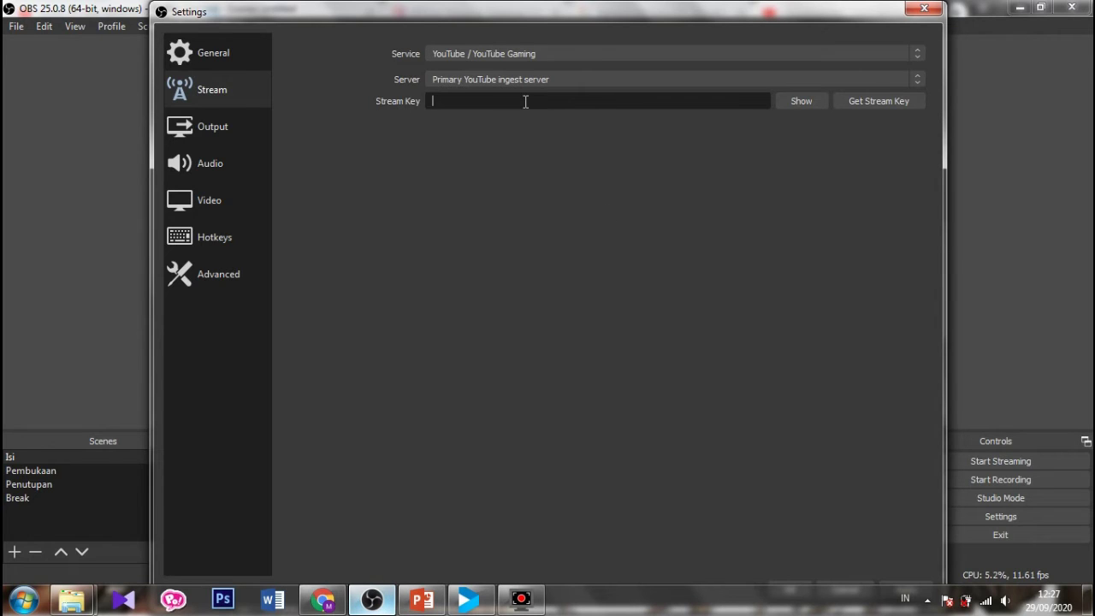
key("ctrl+v")
left_click_drag(639, 2, 664, 26)
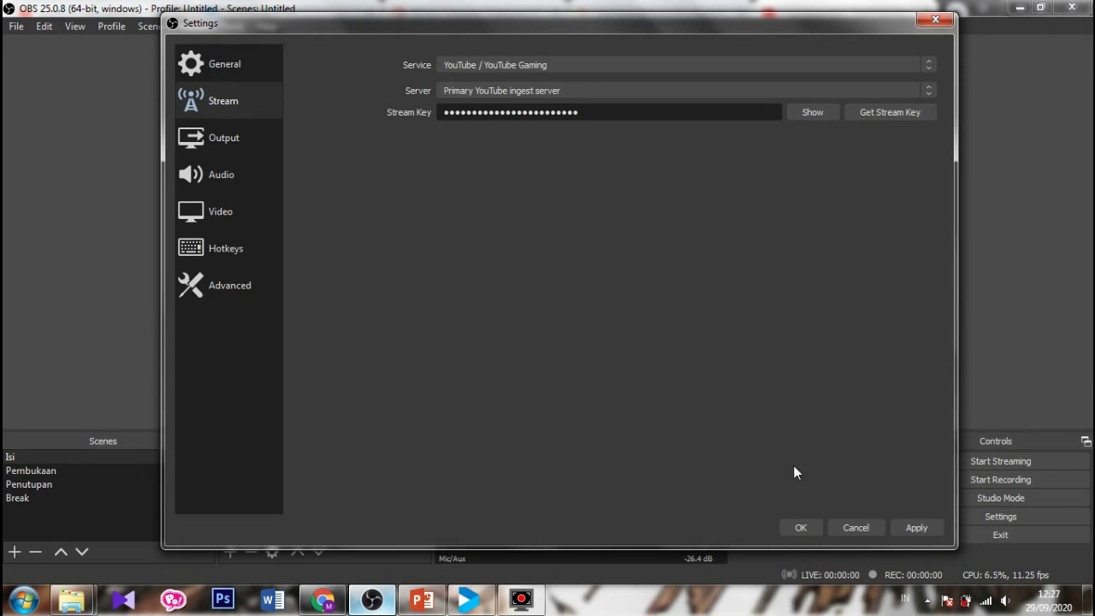
left_click(800, 528)
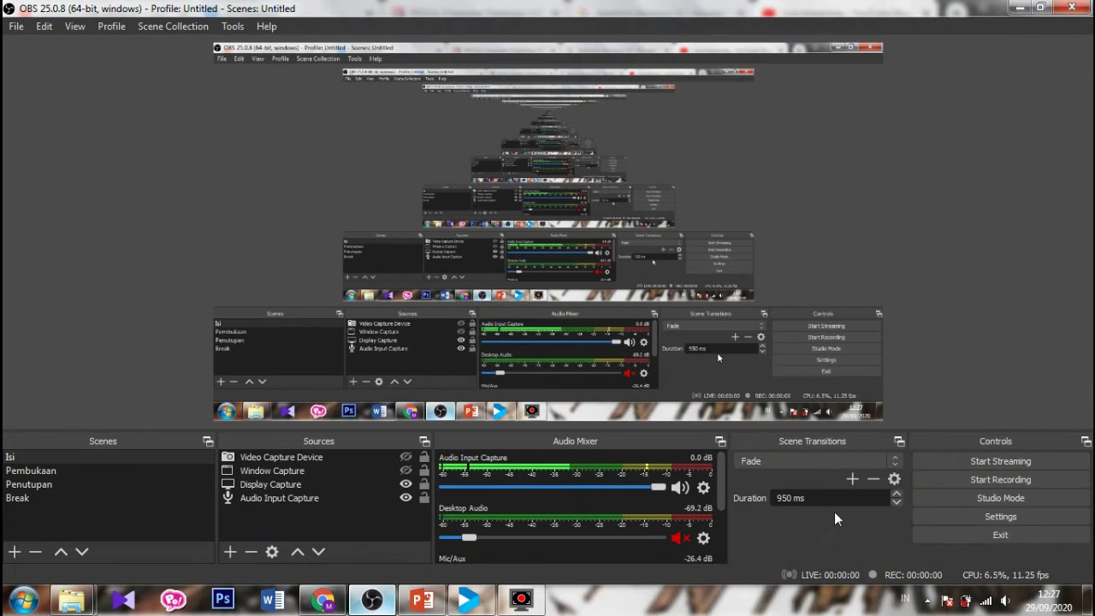
Select the Pembukaan scene and start streaming
left_click(108, 470)
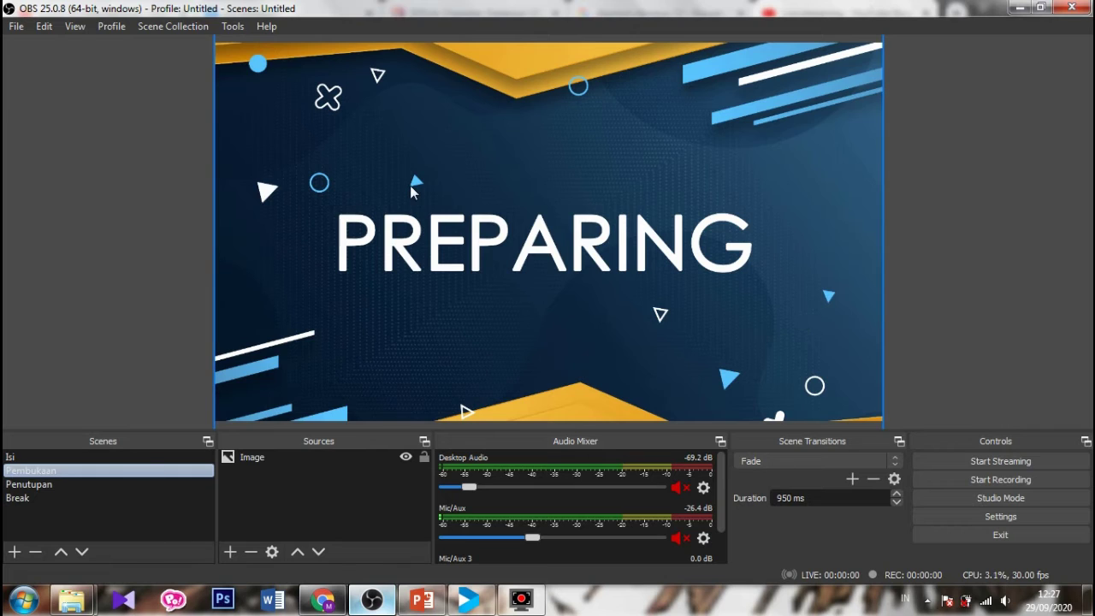
left_click(965, 459)
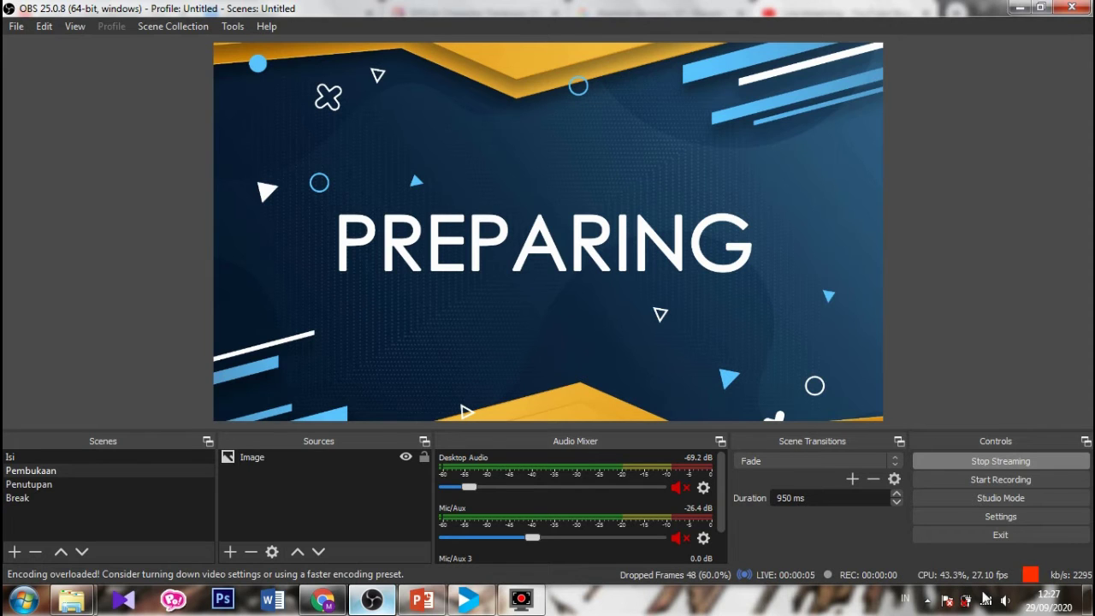
Switch to YouTube Studio and check the live preview and viewer analytics of the stream against OBS
left_click(322, 601)
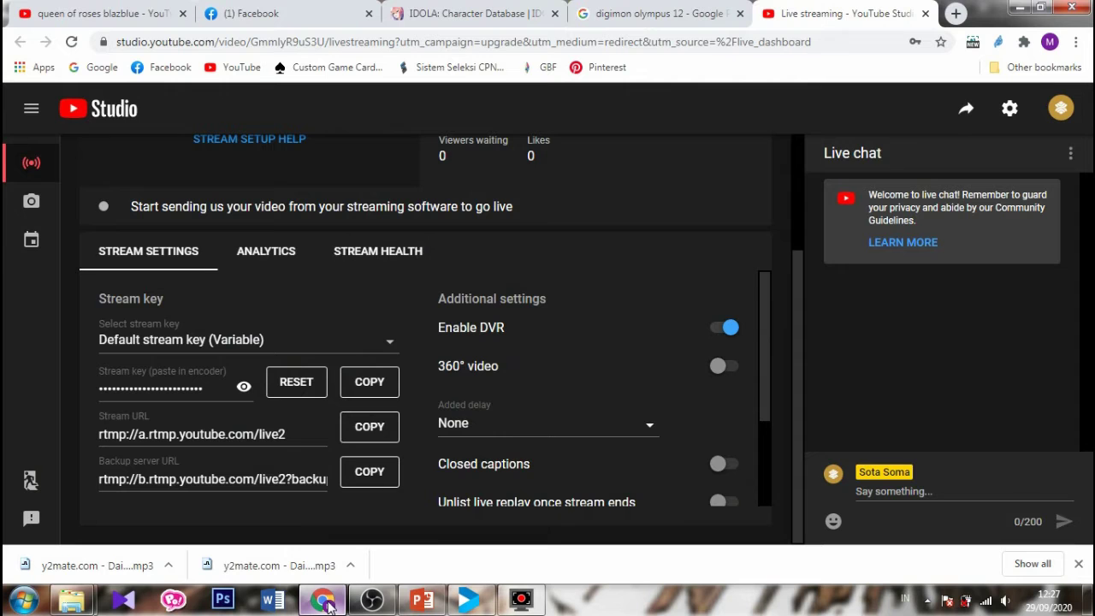
scroll(567, 339, "up", 3)
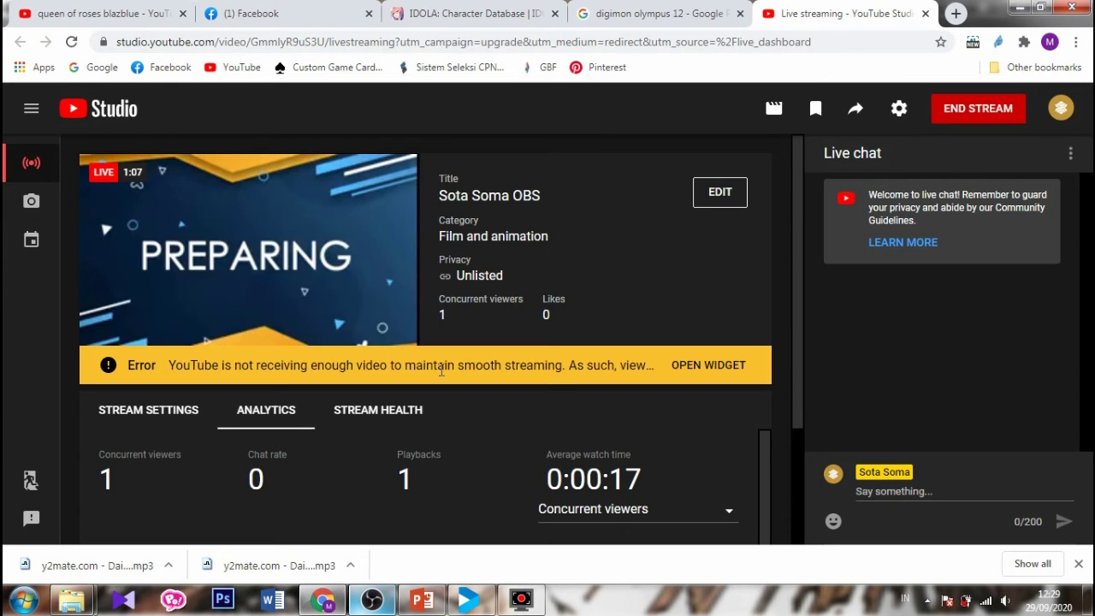
left_click(387, 596)
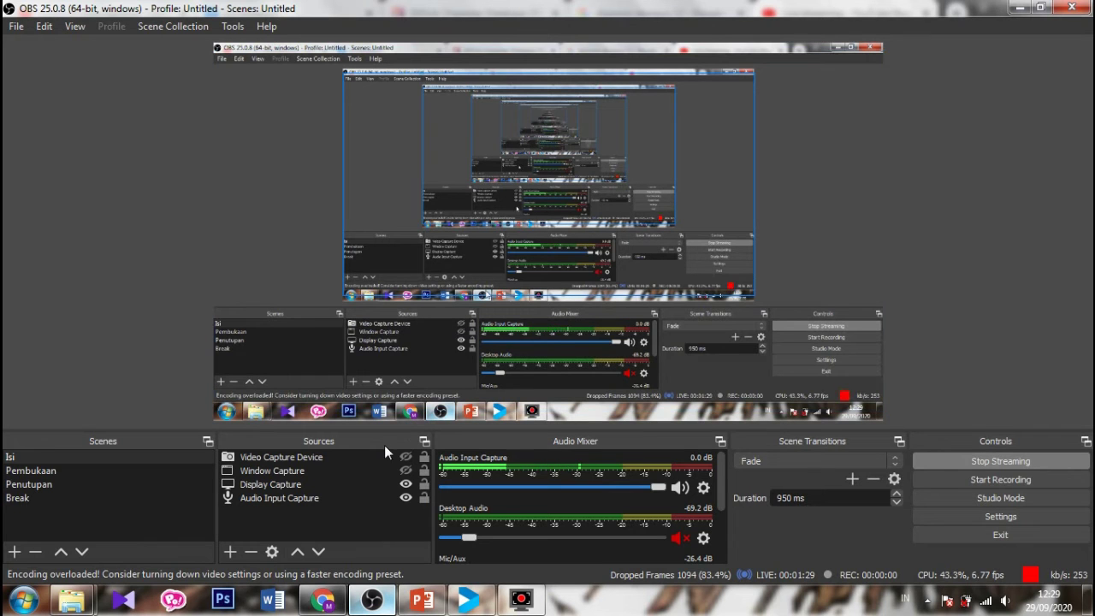
left_click(323, 598)
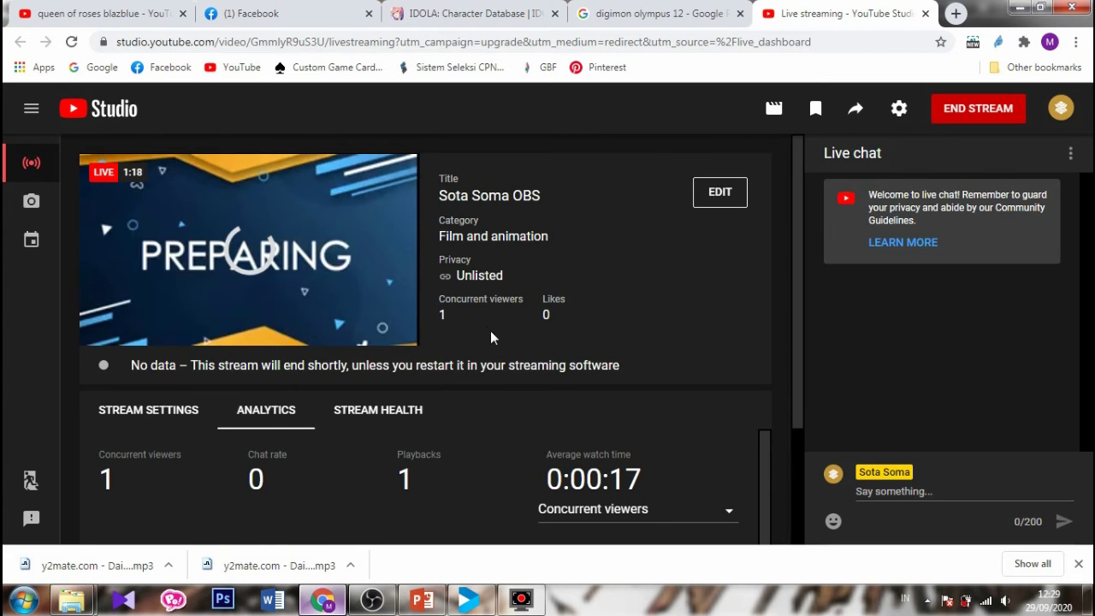
scroll(591, 318, "down", 2)
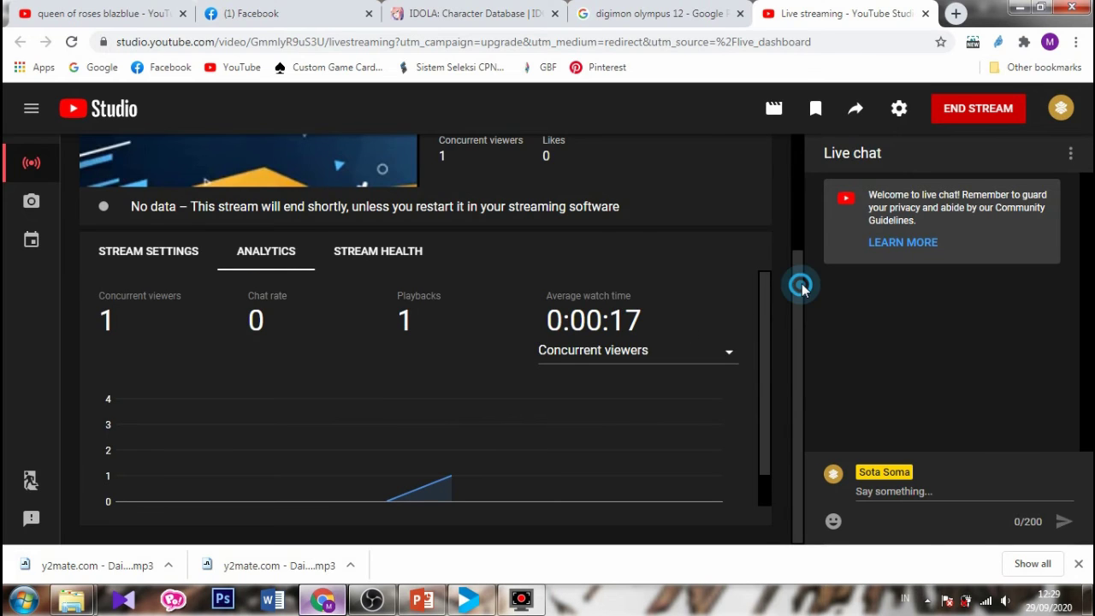
left_click_drag(800, 286, 785, 142)
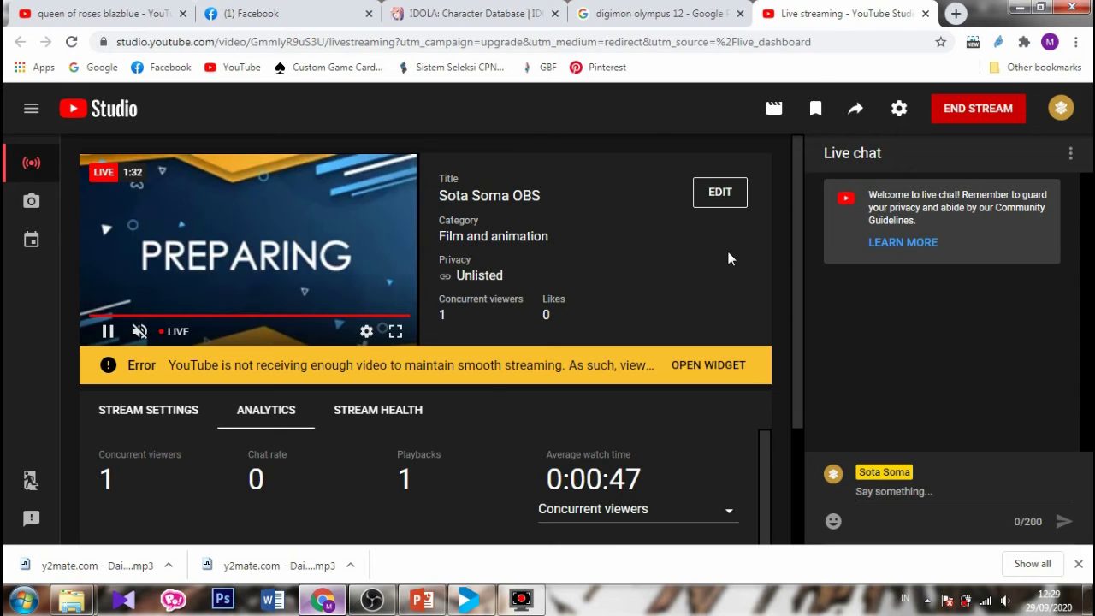
End the live stream in YouTube Studio with confirmation, and switch to OBS to stop streaming
left_click(988, 114)
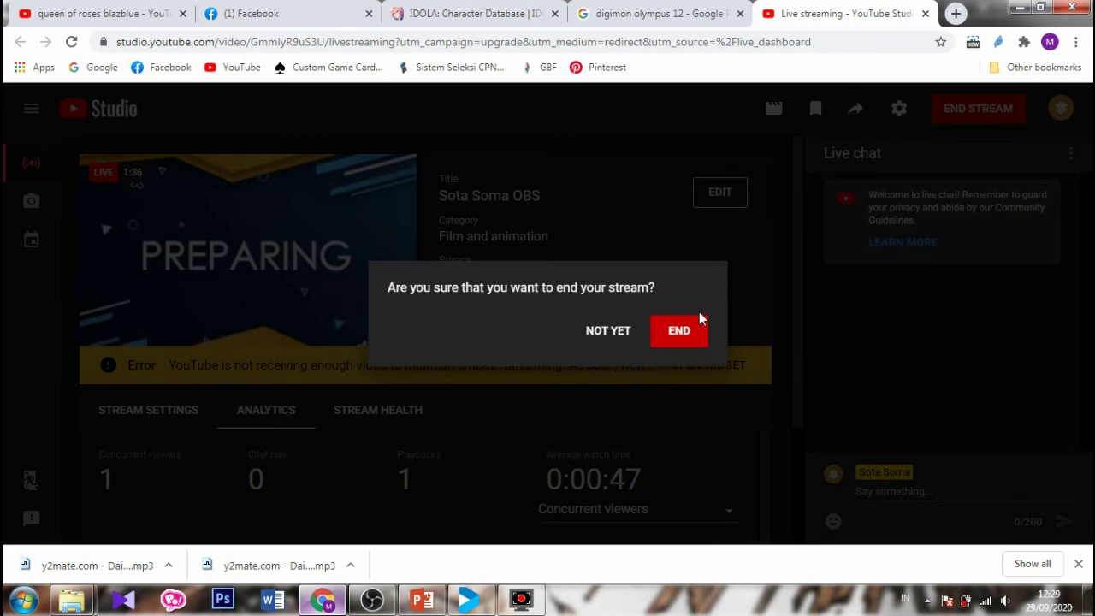
left_click(681, 332)
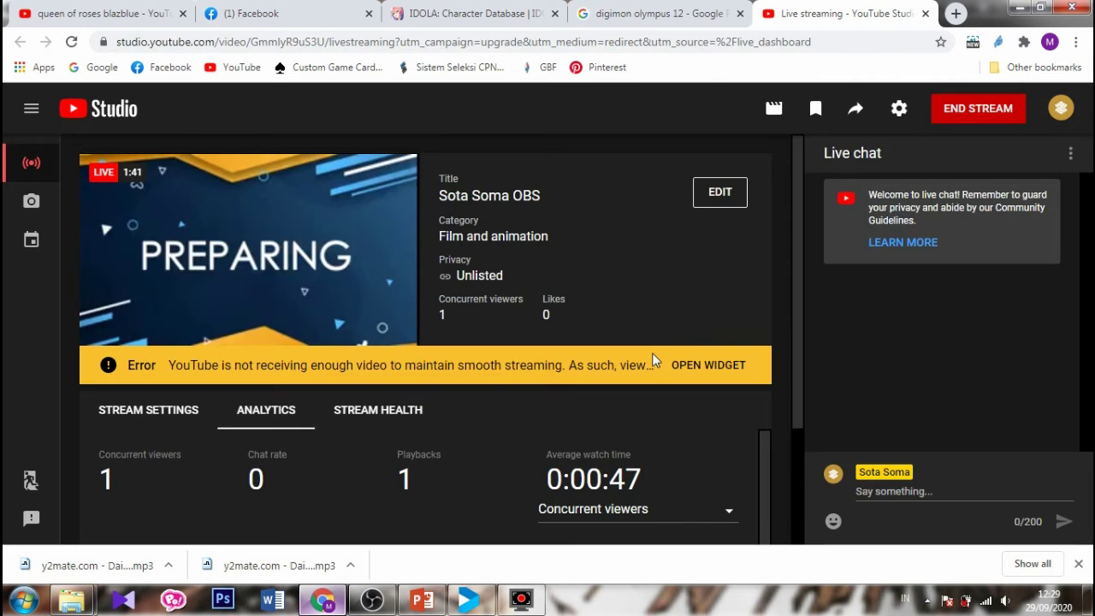
left_click(369, 601)
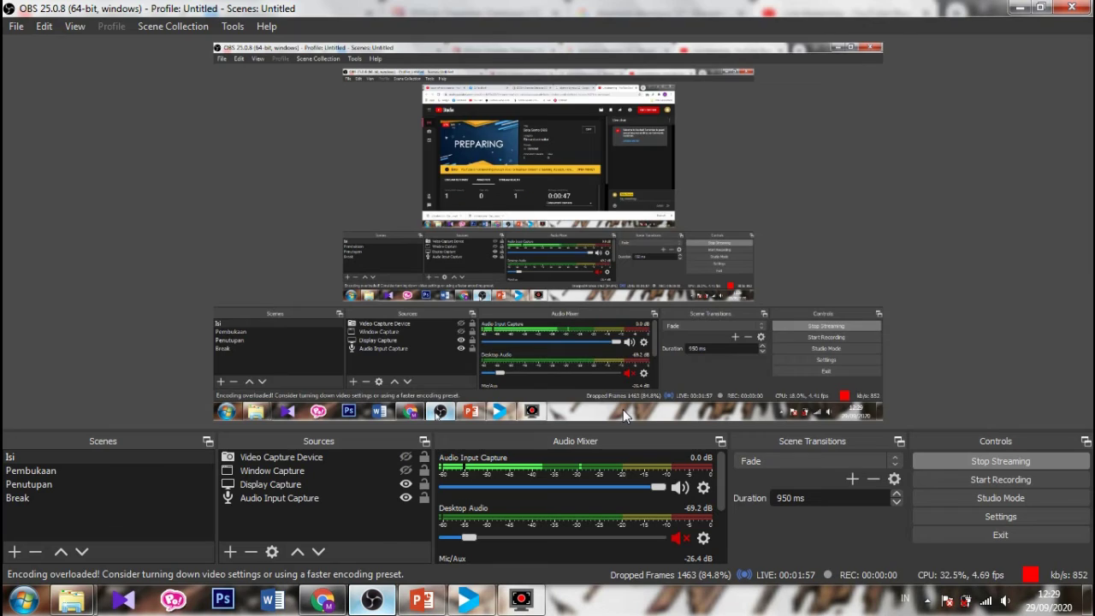
left_click(940, 461)
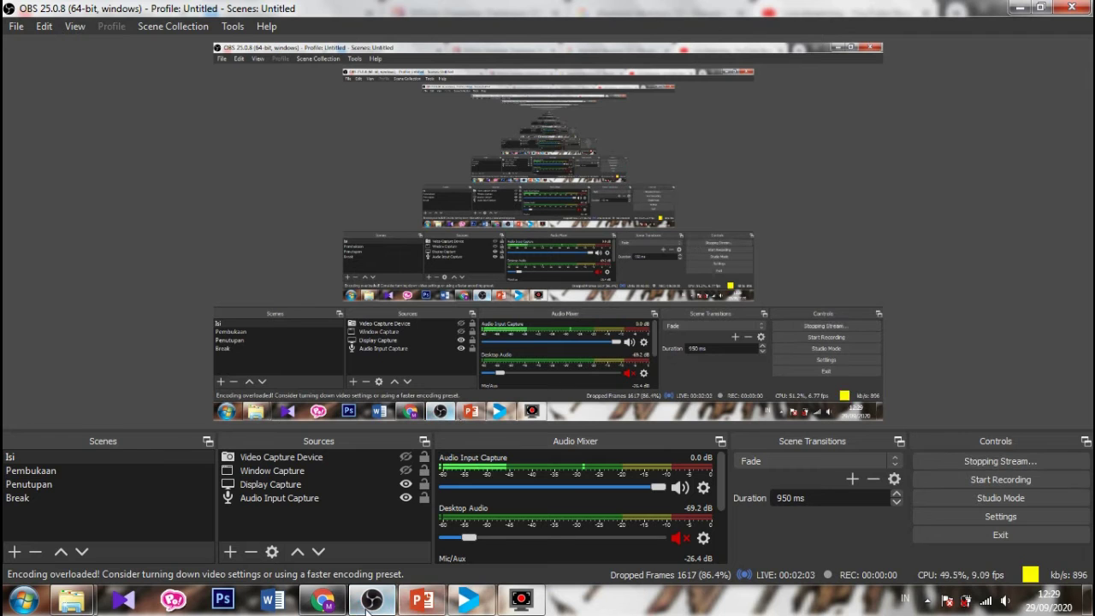
Switch back to YouTube Studio and dismiss the congratulations message and the stream summary
left_click(322, 600)
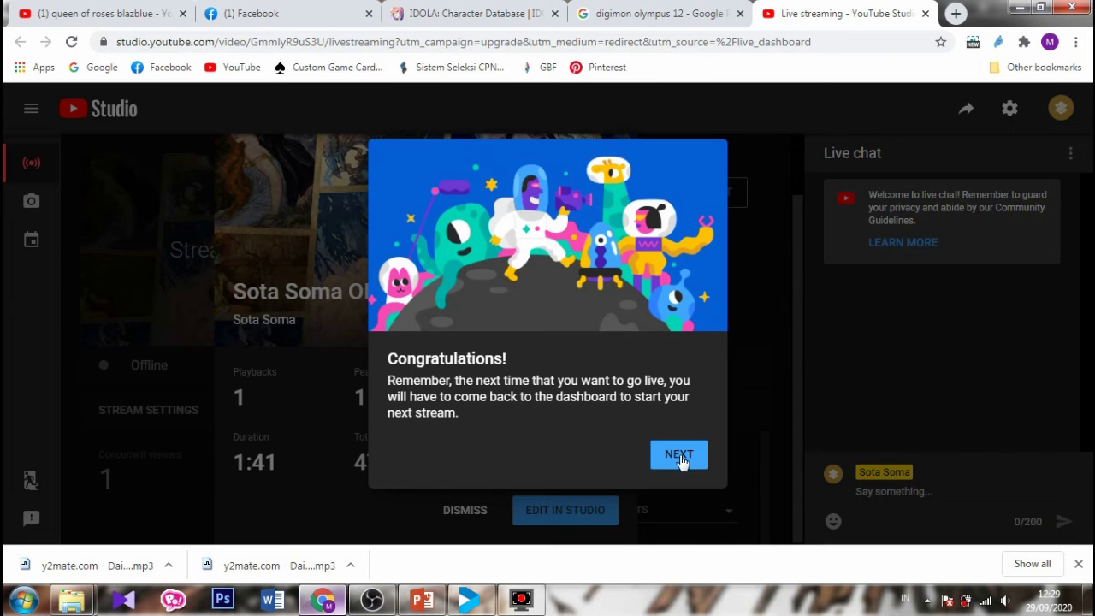
left_click(654, 468)
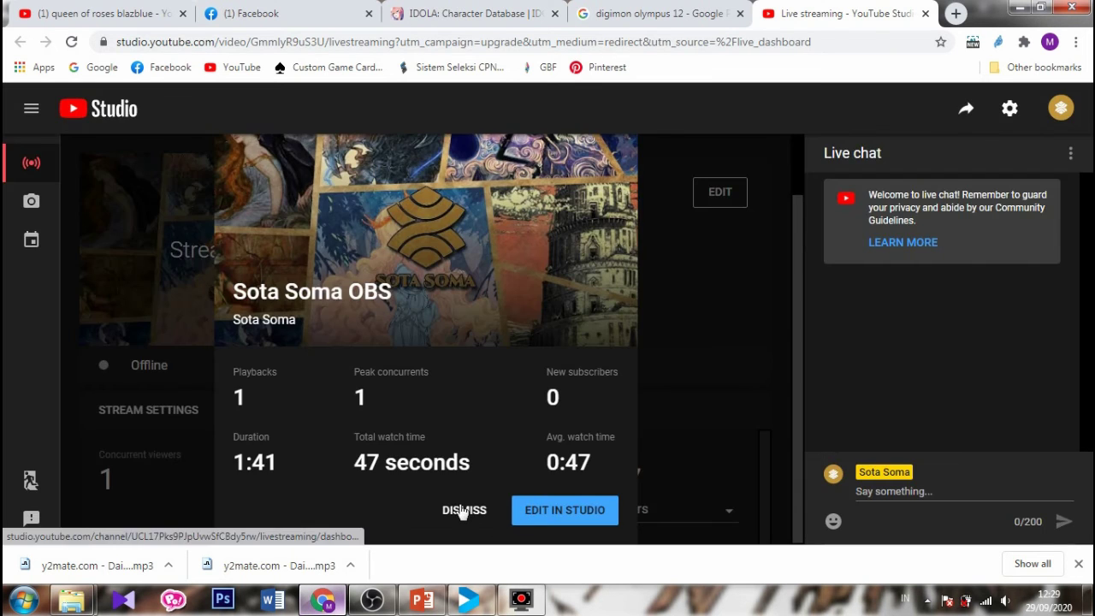
left_click(458, 510)
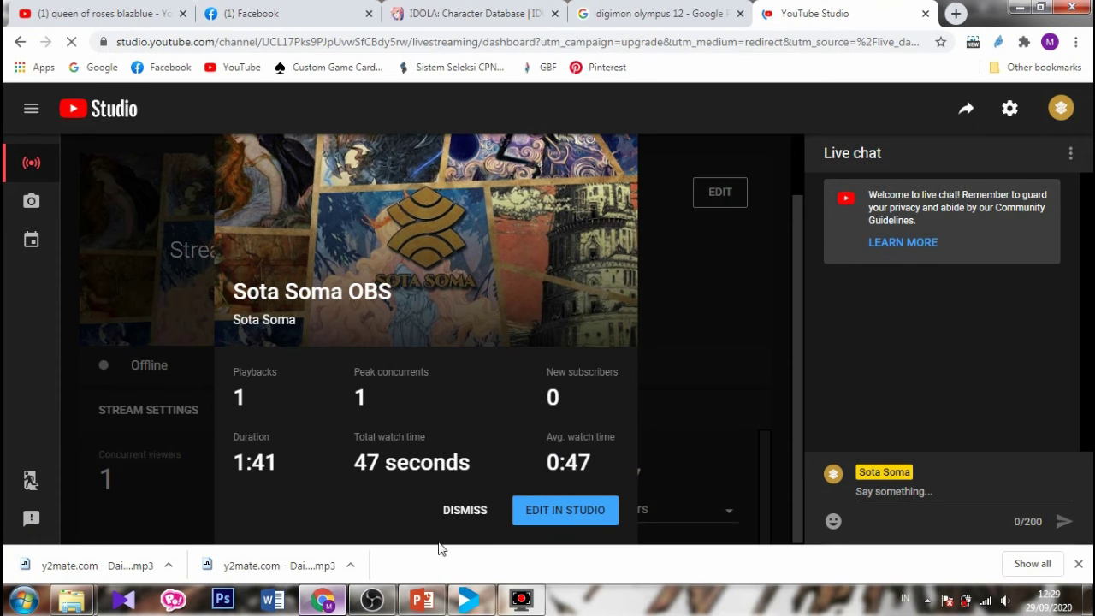
Switch to OBS and force the stream that is still stopping to end
left_click(376, 598)
left_click(409, 497)
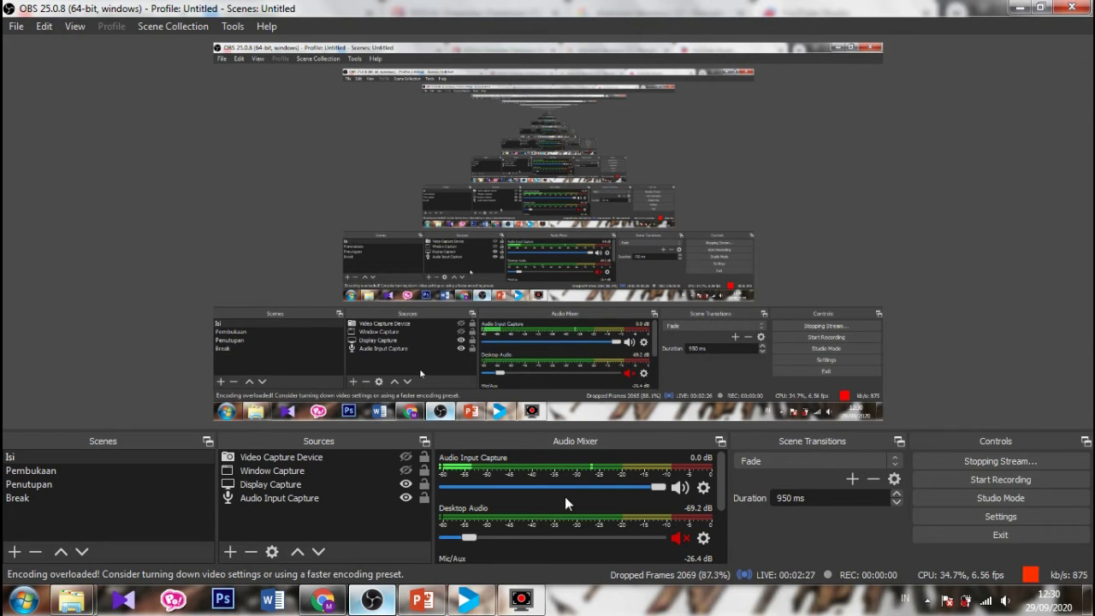
left_click(945, 454)
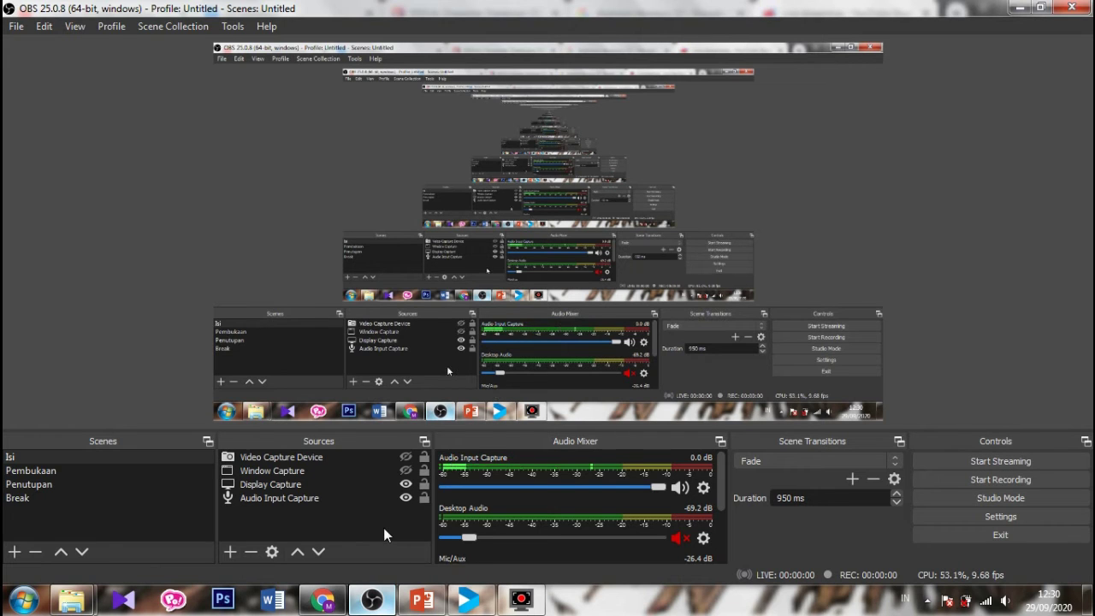
Show the Video Capture Device source in the Isi scene and hide it again, then try the Window Capture source's visibility
left_click(402, 456)
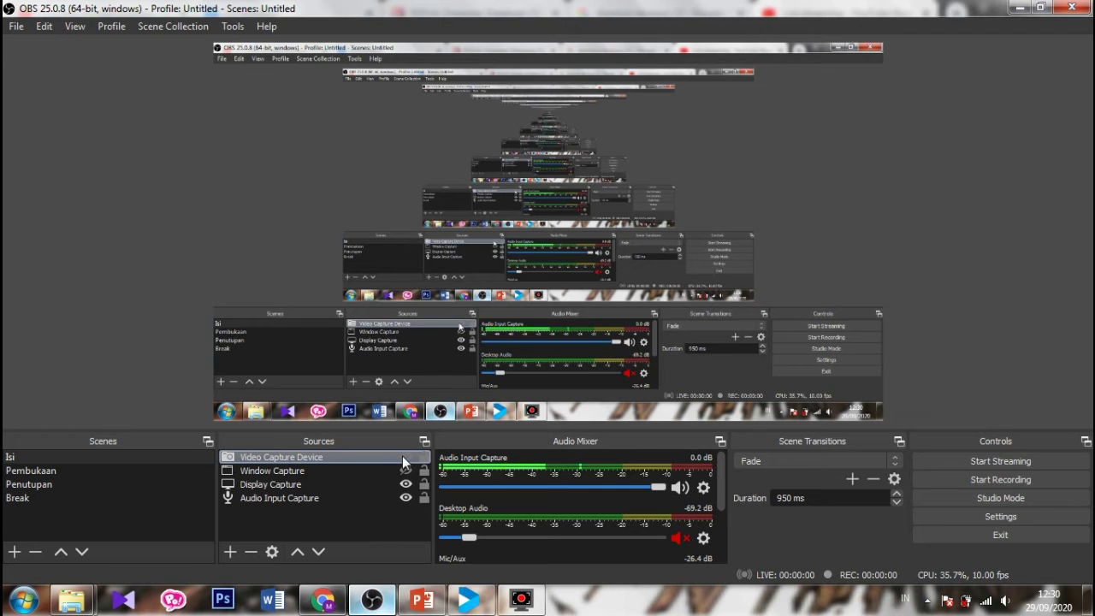
left_click(360, 513)
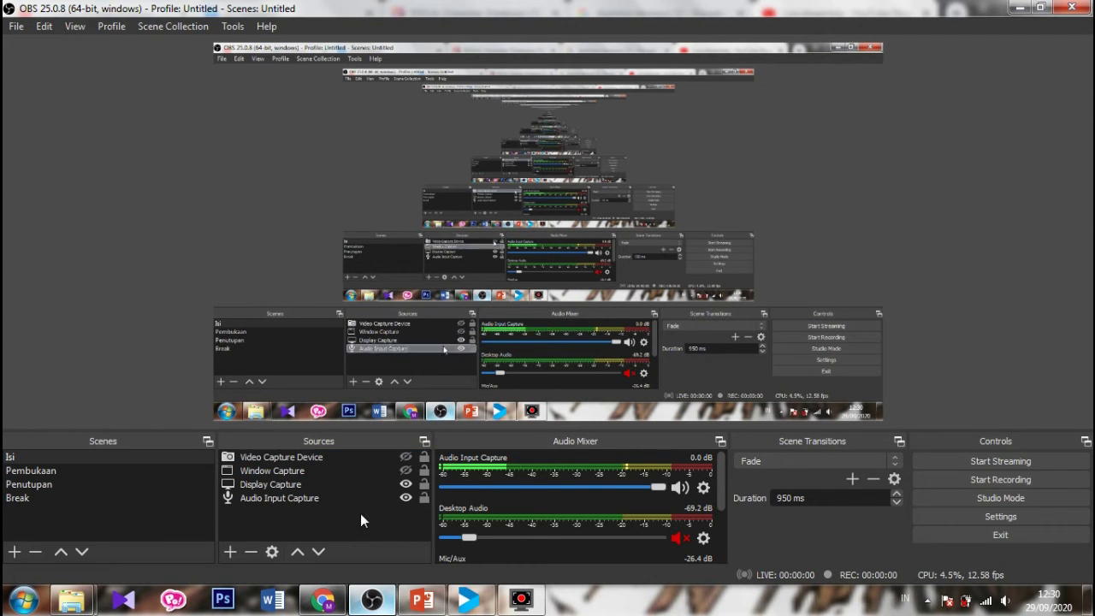
left_click(402, 453)
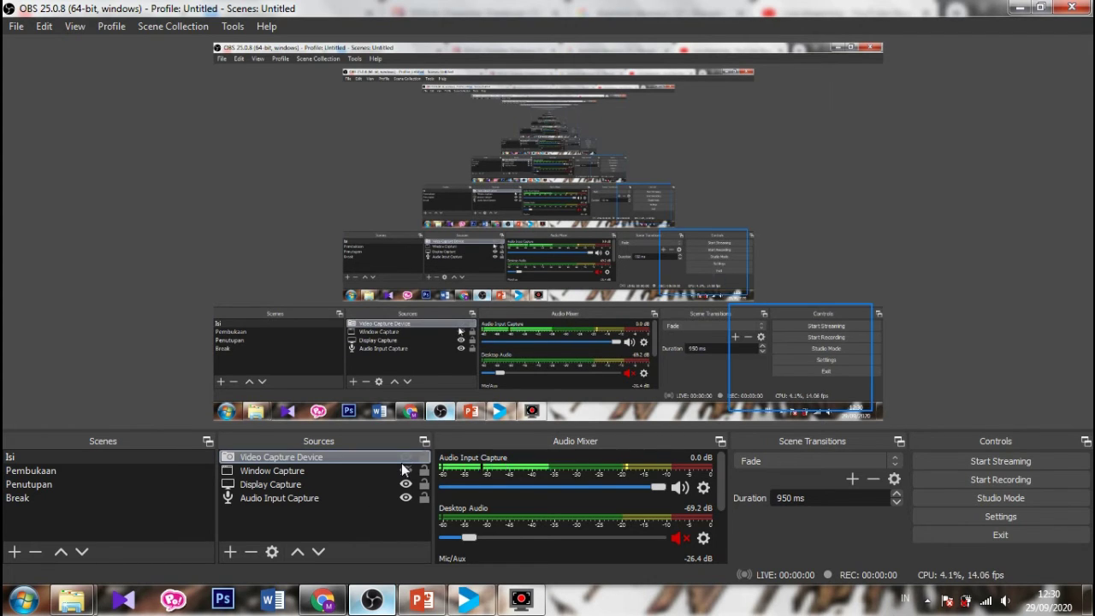
left_click(401, 462)
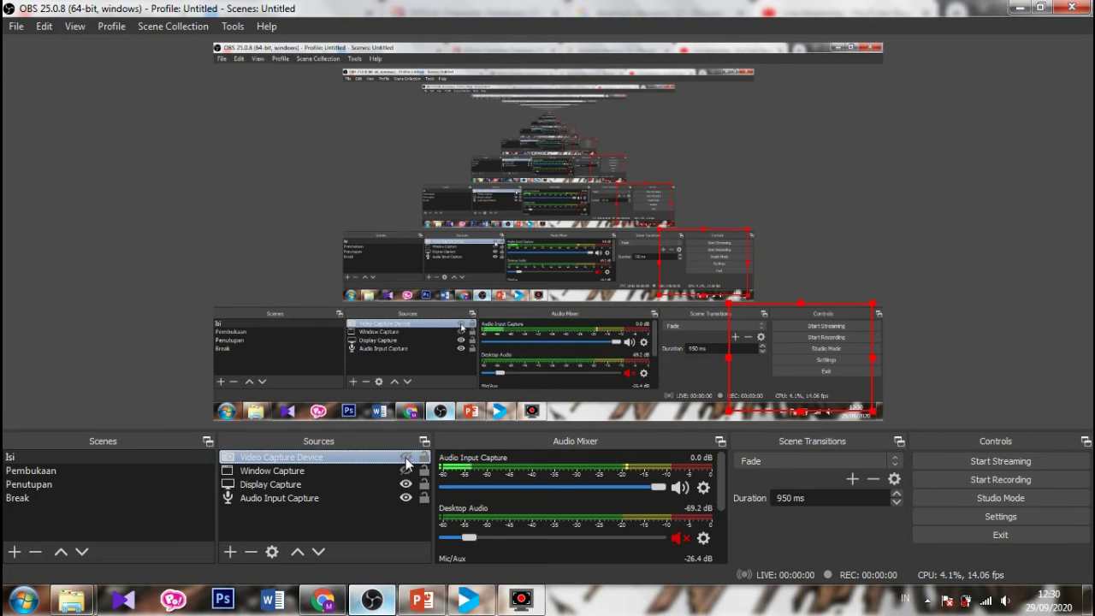
left_click(406, 458)
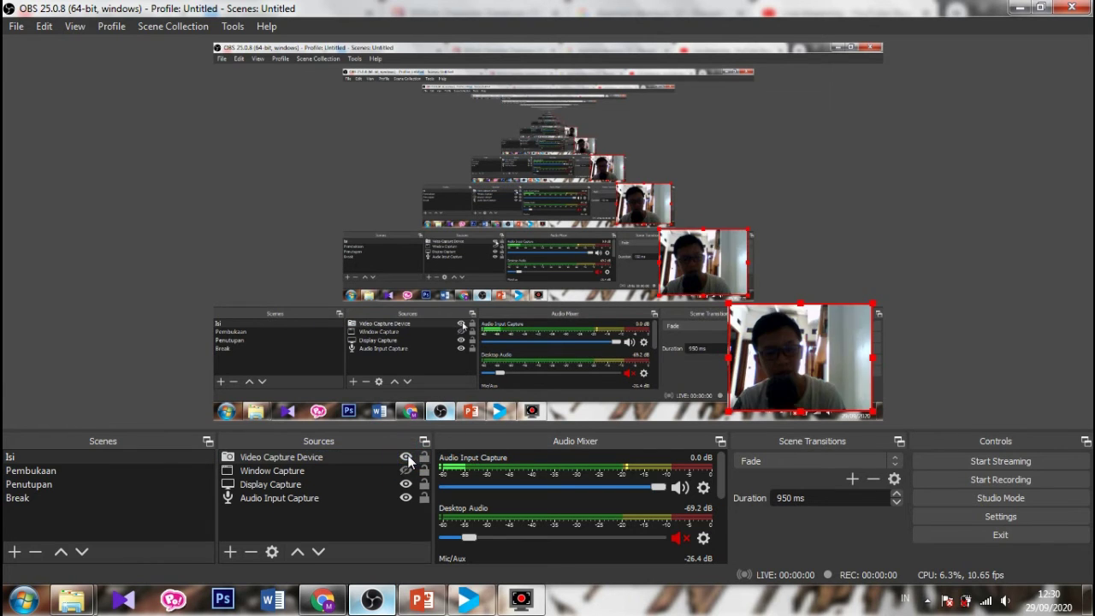
left_click(406, 456)
left_click(399, 469)
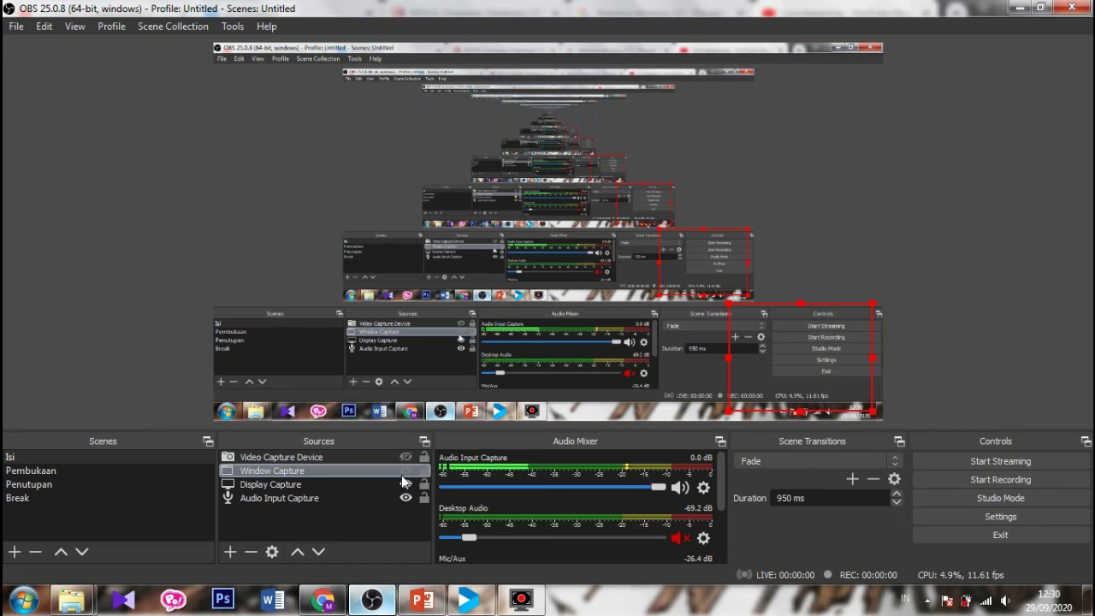
left_click(404, 472)
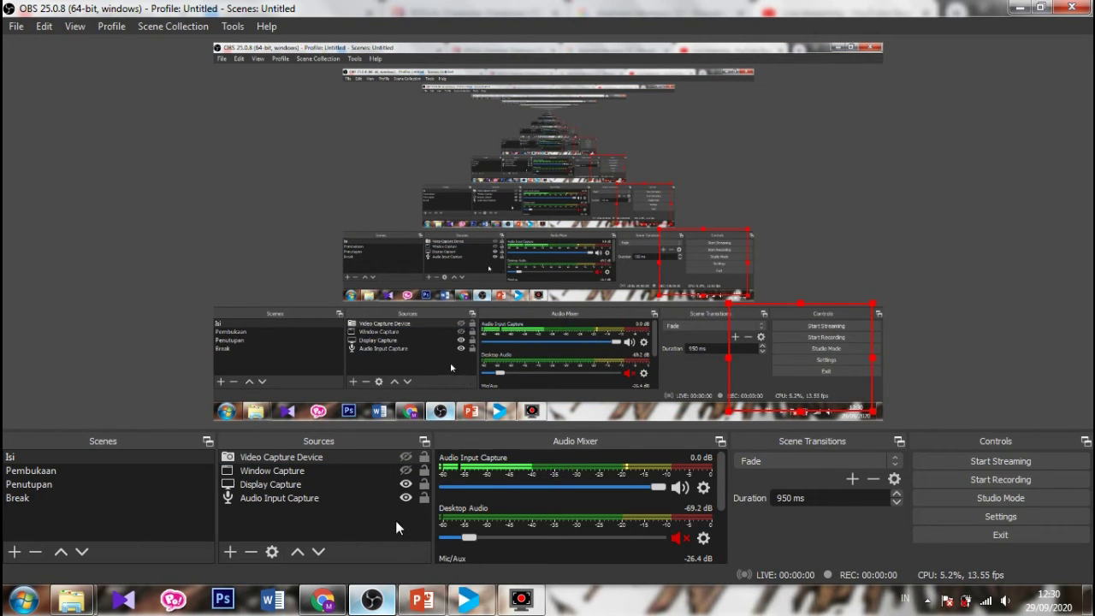
Look through the source types that can be added to the Isi scene without adding one
left_click(229, 552)
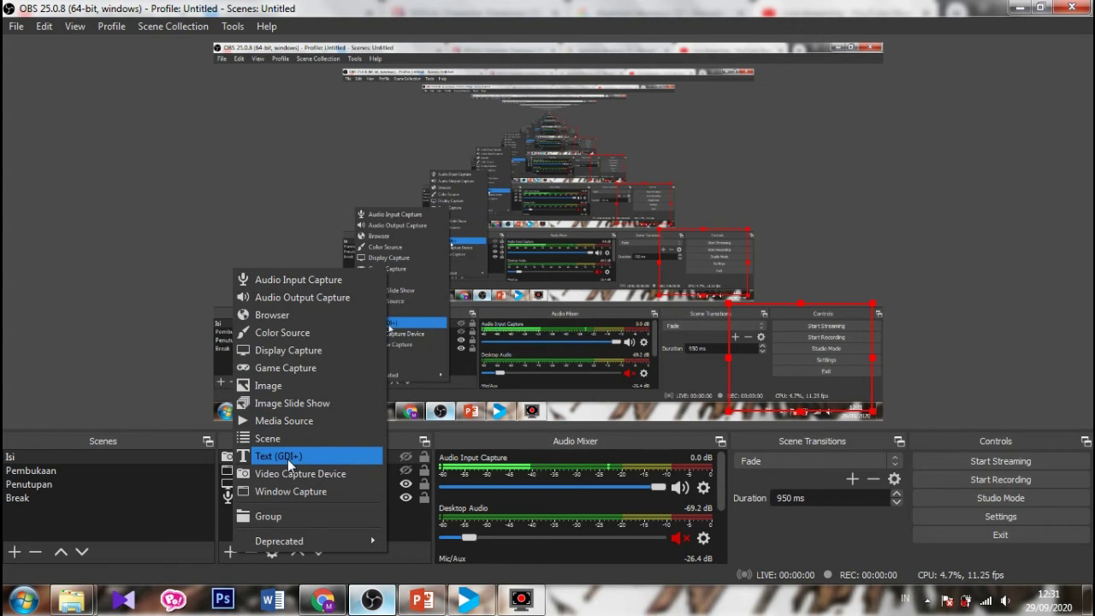
left_click(221, 528)
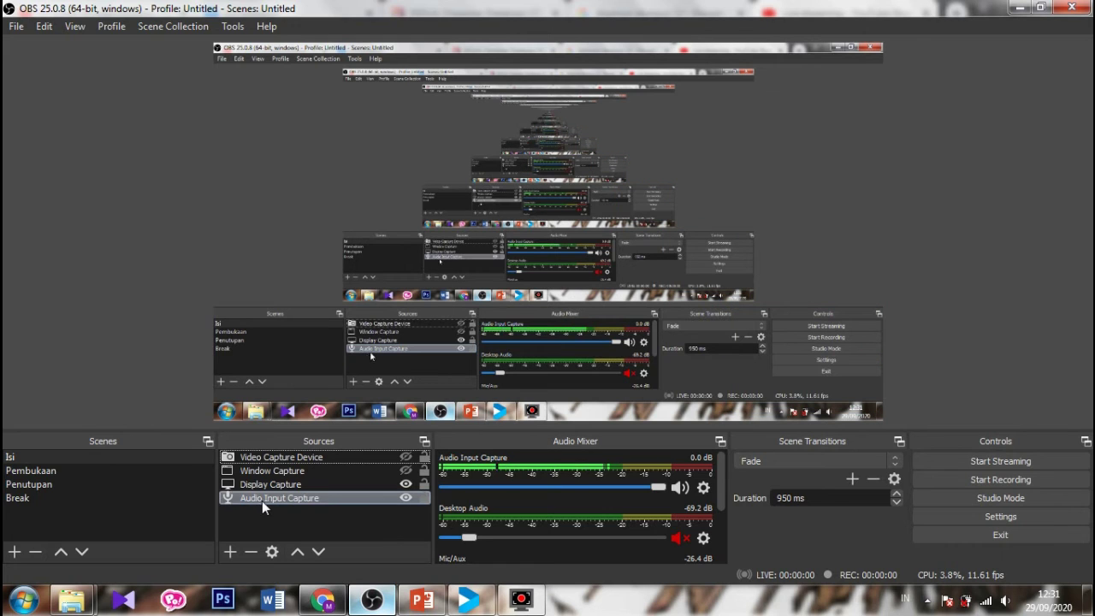
Open the Output settings and examine the video bitrate used for streaming
left_click(17, 26)
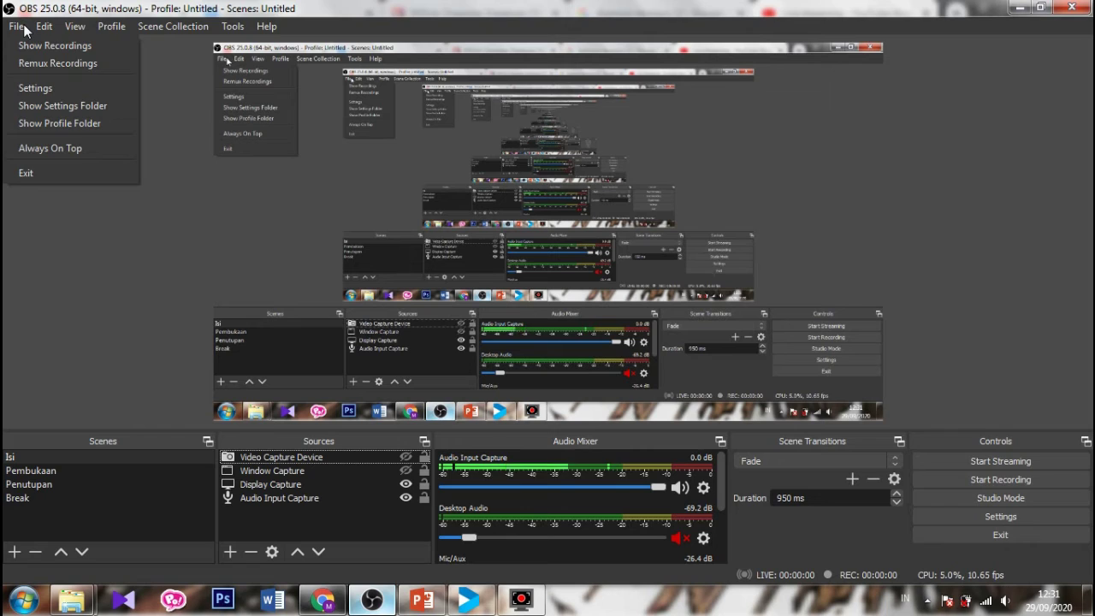
left_click(88, 89)
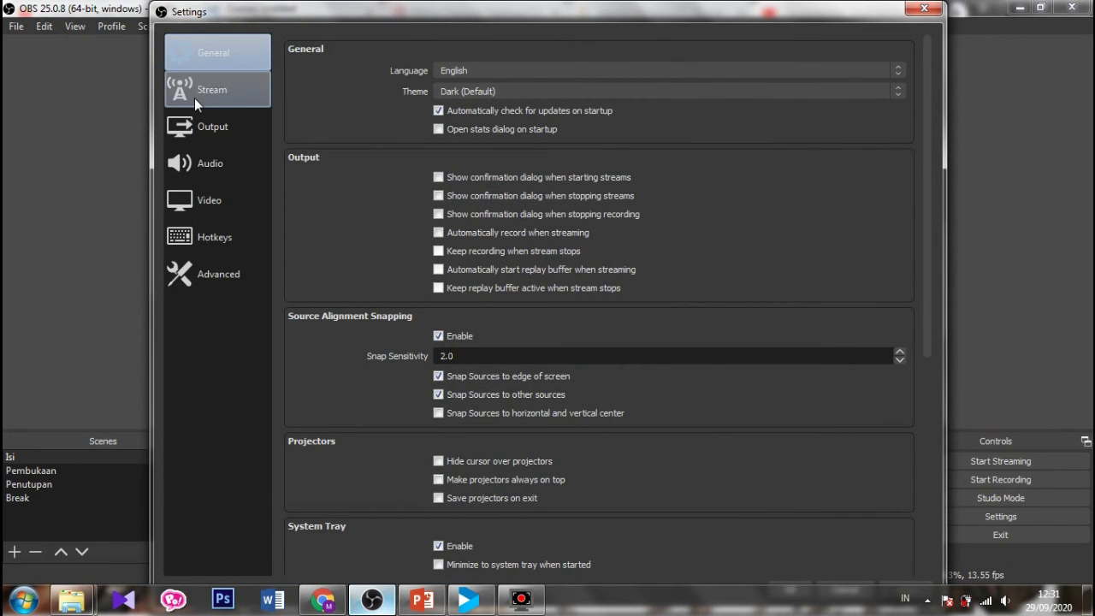
left_click(206, 125)
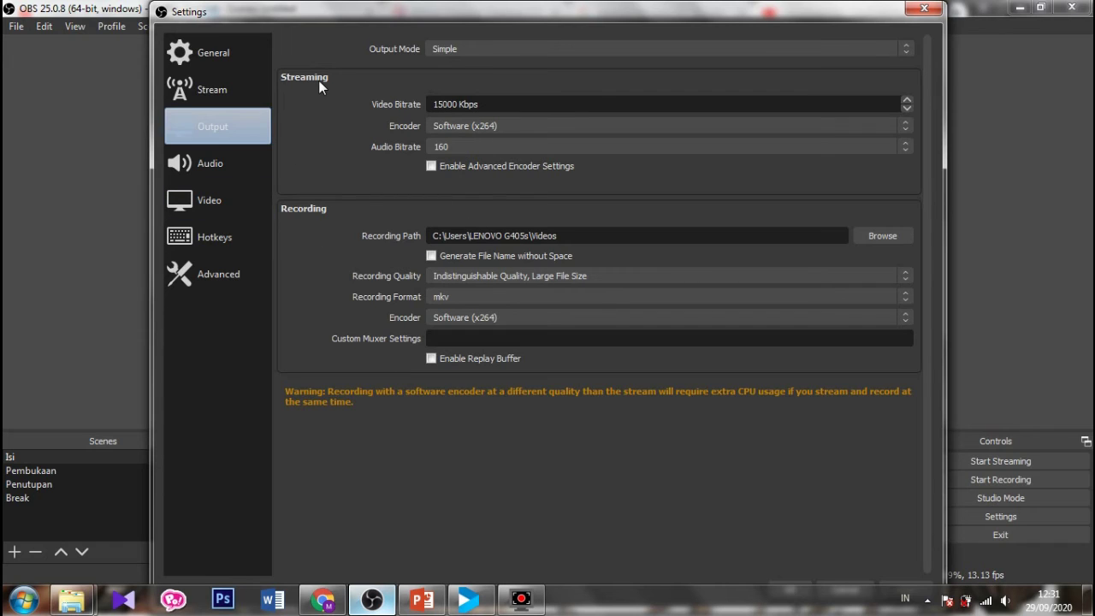
left_click(479, 103)
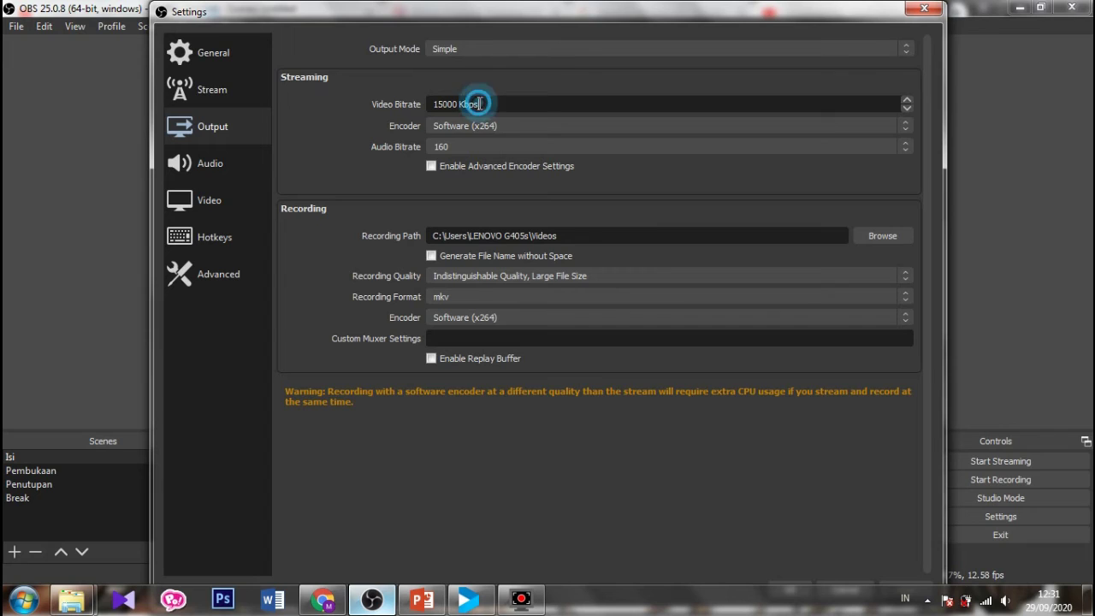
left_click_drag(501, 103, 421, 114)
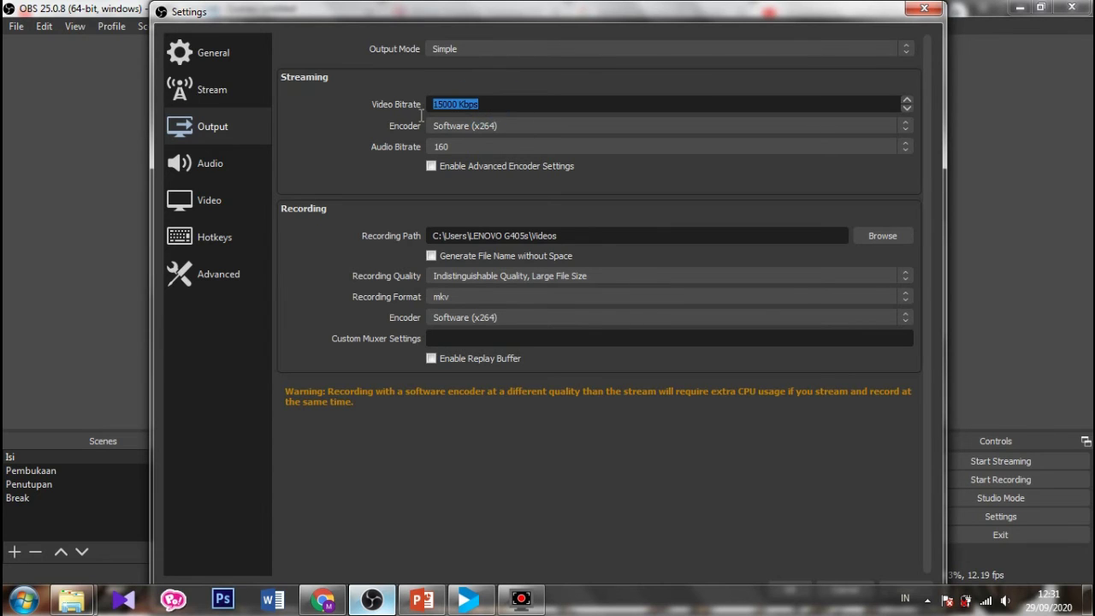
left_click(501, 103)
Review the recording quality choices, keep Indistinguishable Quality, Large File Size, and look through the available recording formats
left_click(455, 275)
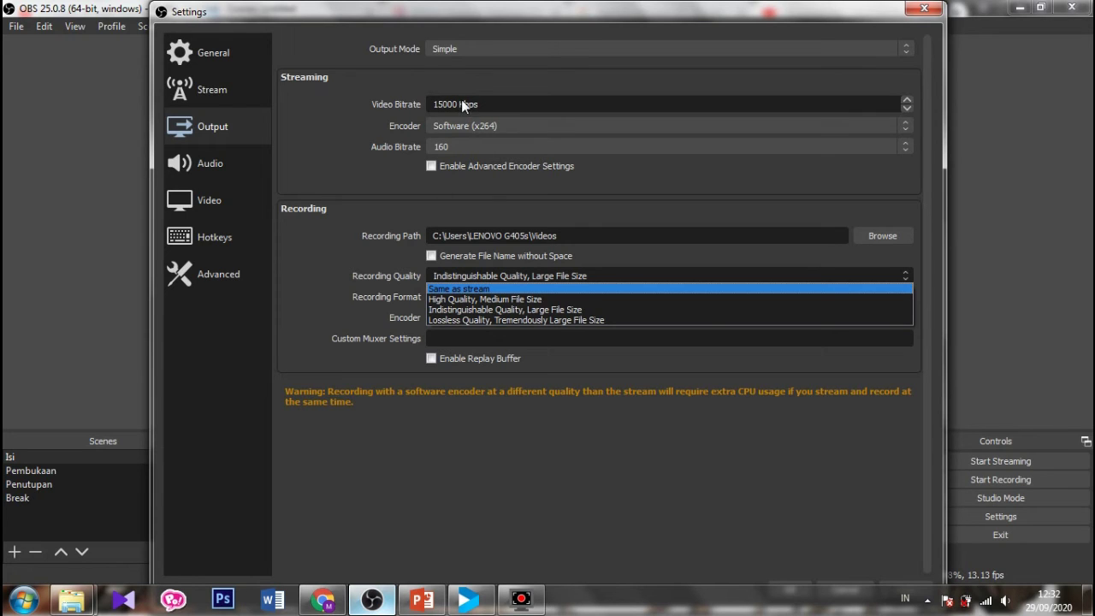
left_click(549, 313)
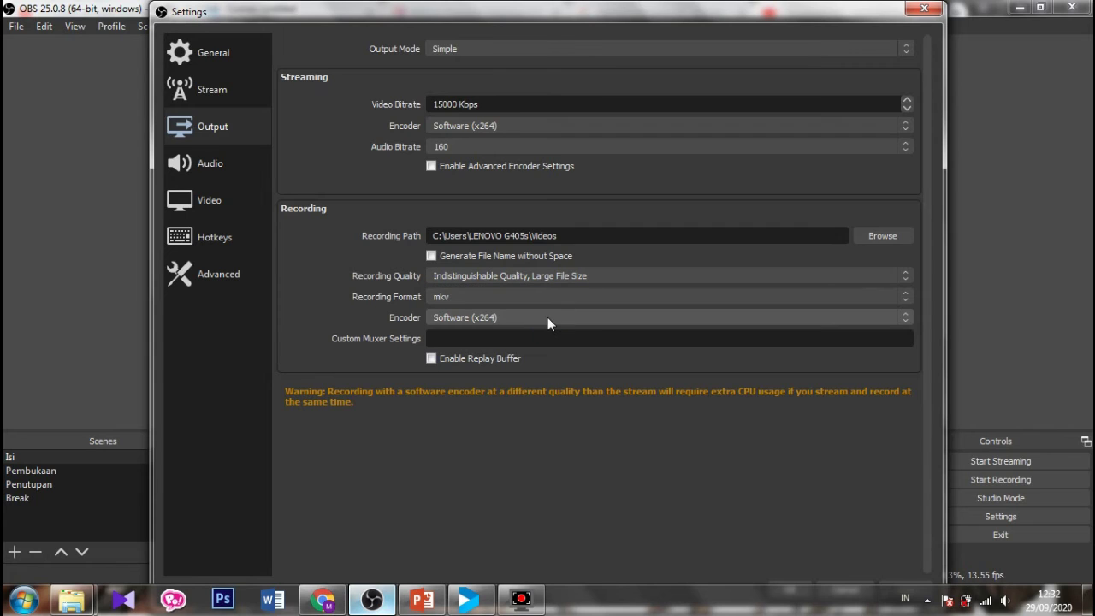
left_click(506, 299)
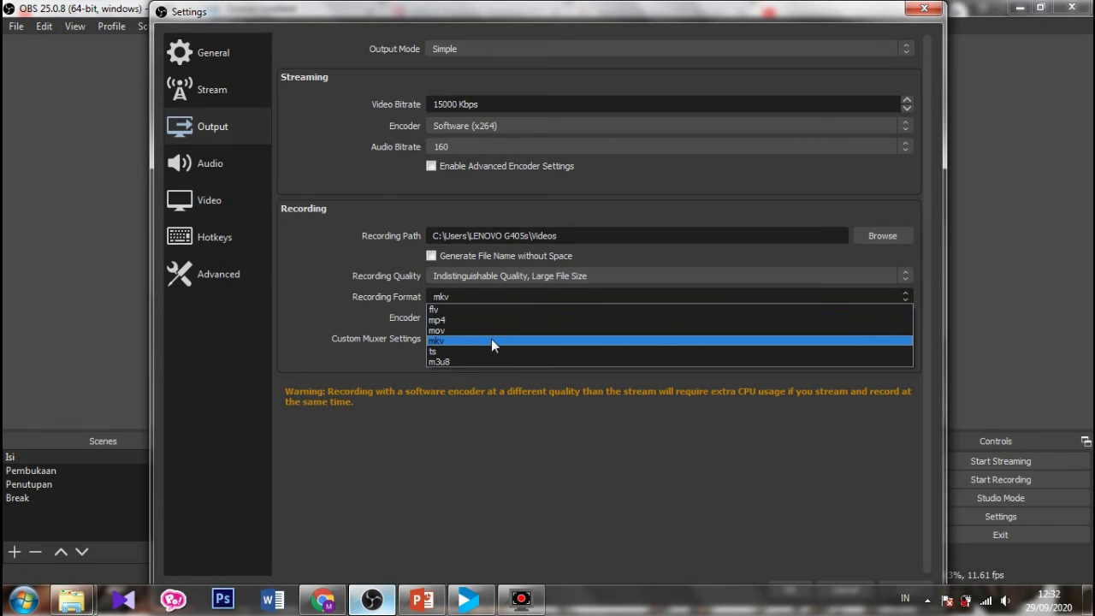
left_click(396, 356)
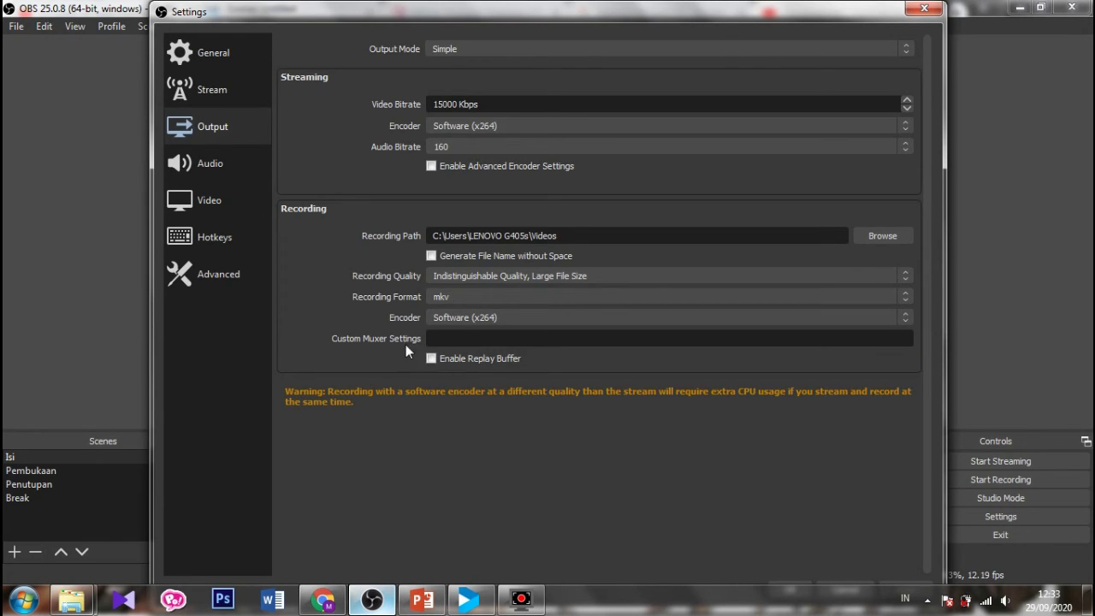
left_click(458, 293)
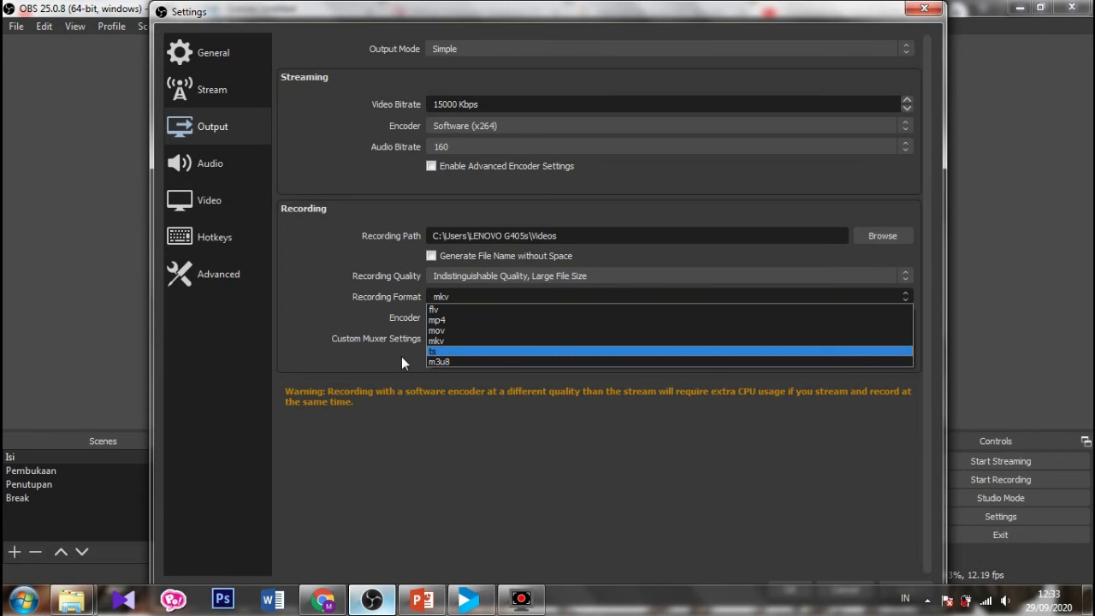
left_click(401, 355)
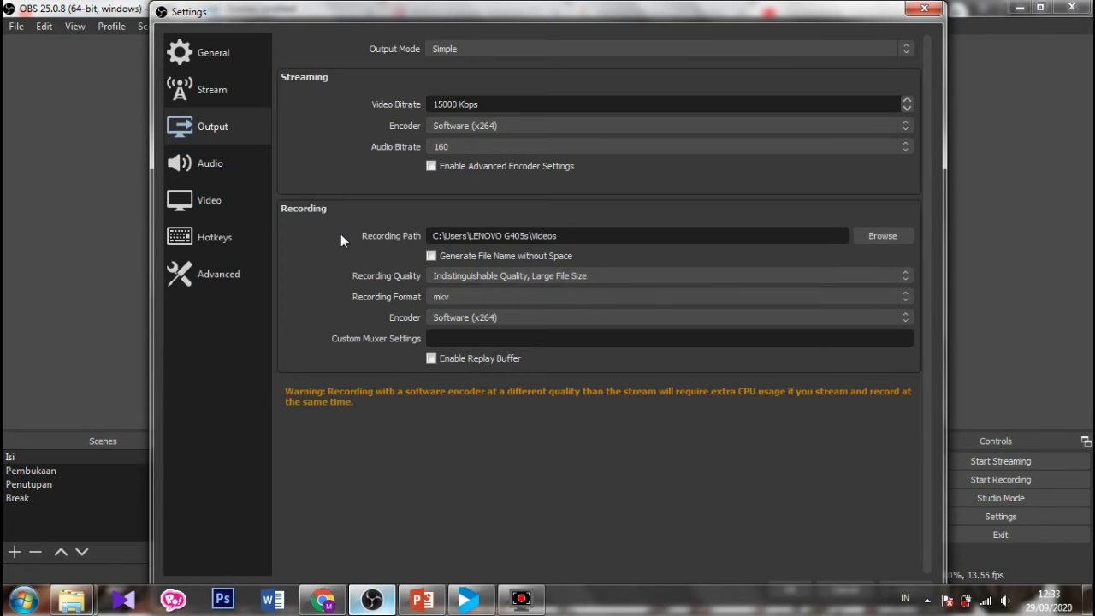
left_click(921, 9)
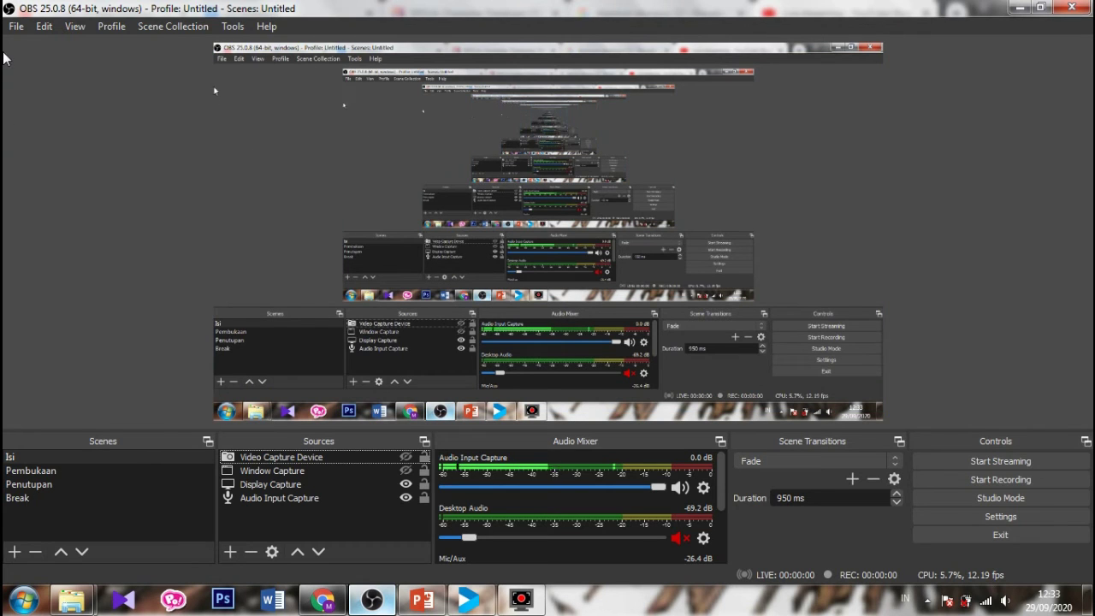
left_click(14, 26)
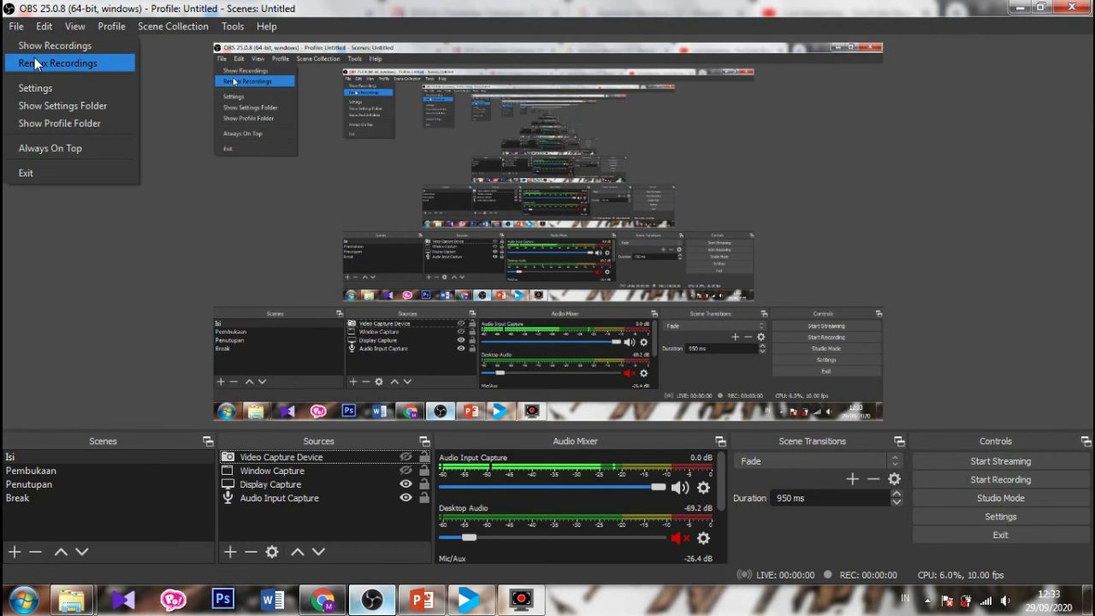
left_click(58, 74)
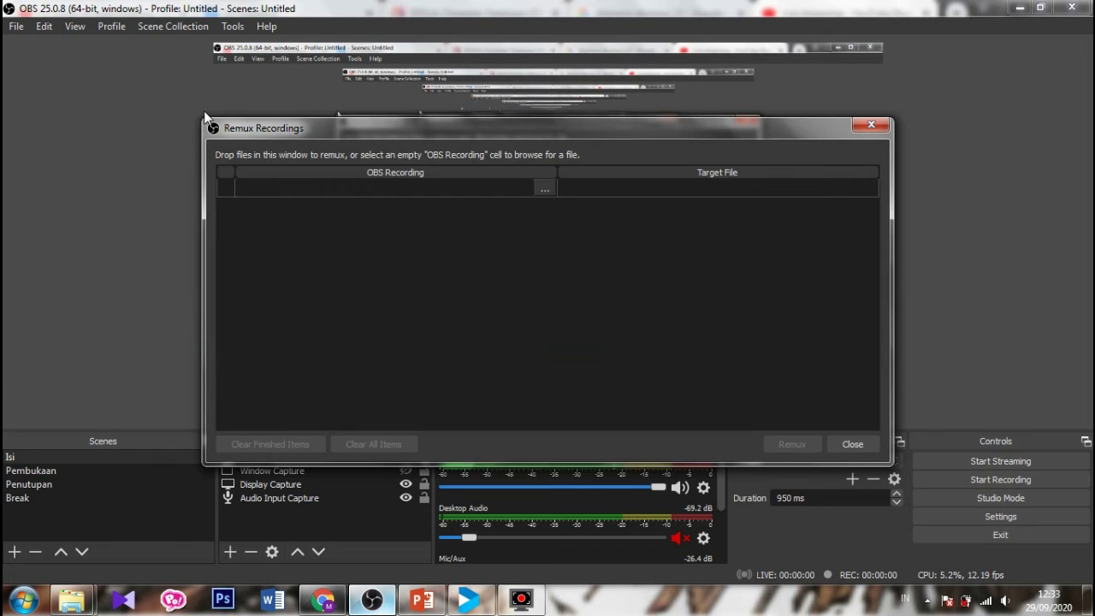
left_click(537, 189)
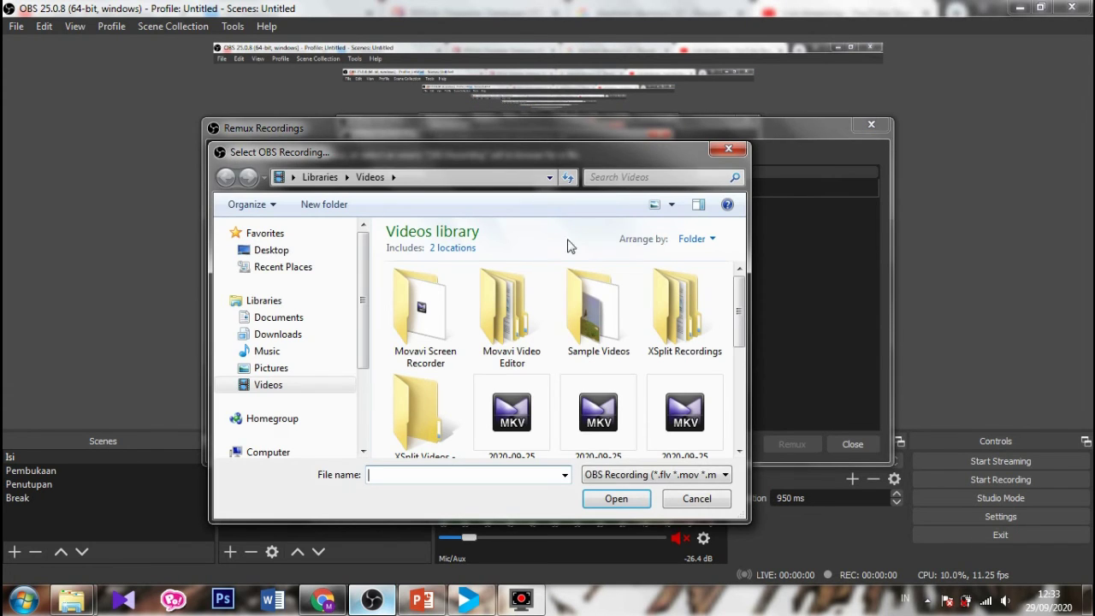
left_click(512, 412)
left_click(643, 504)
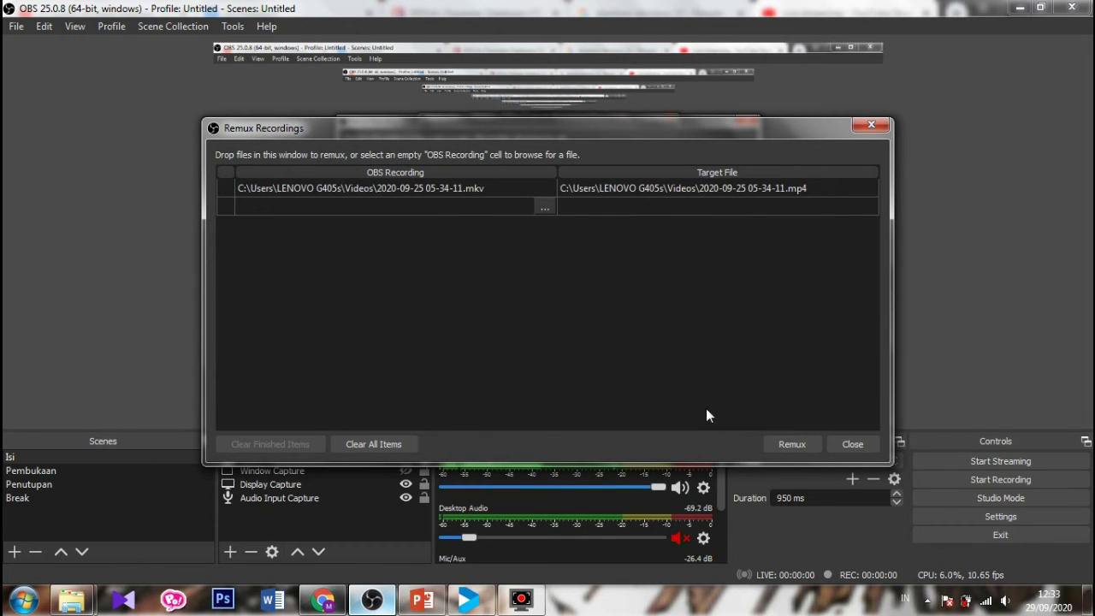
left_click(844, 445)
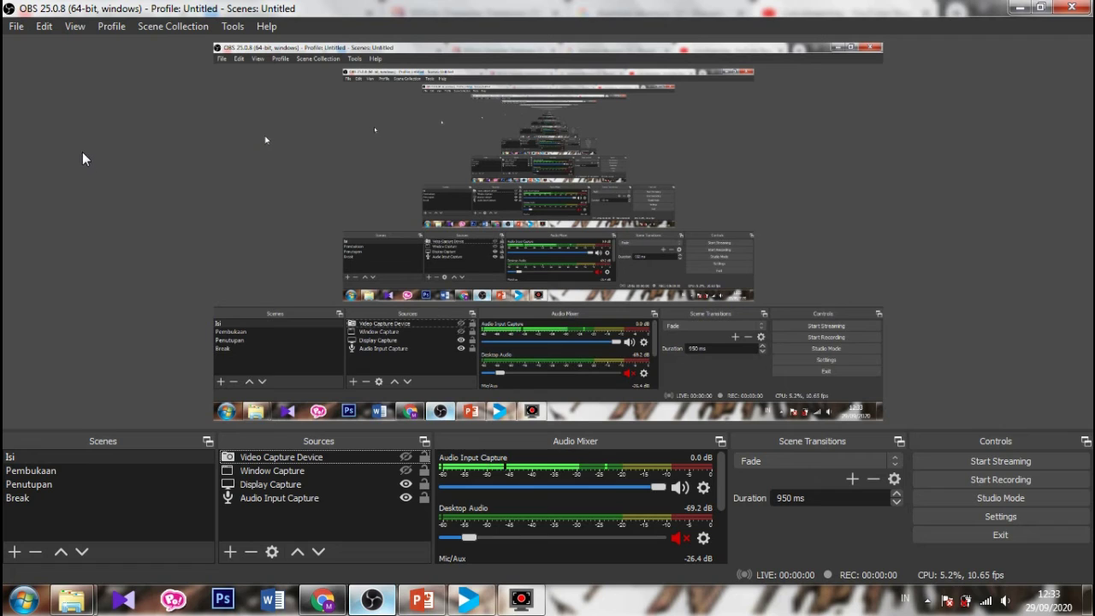
Show the folder where OBS recordings are saved, look over its files and return to the OBS window
left_click(17, 27)
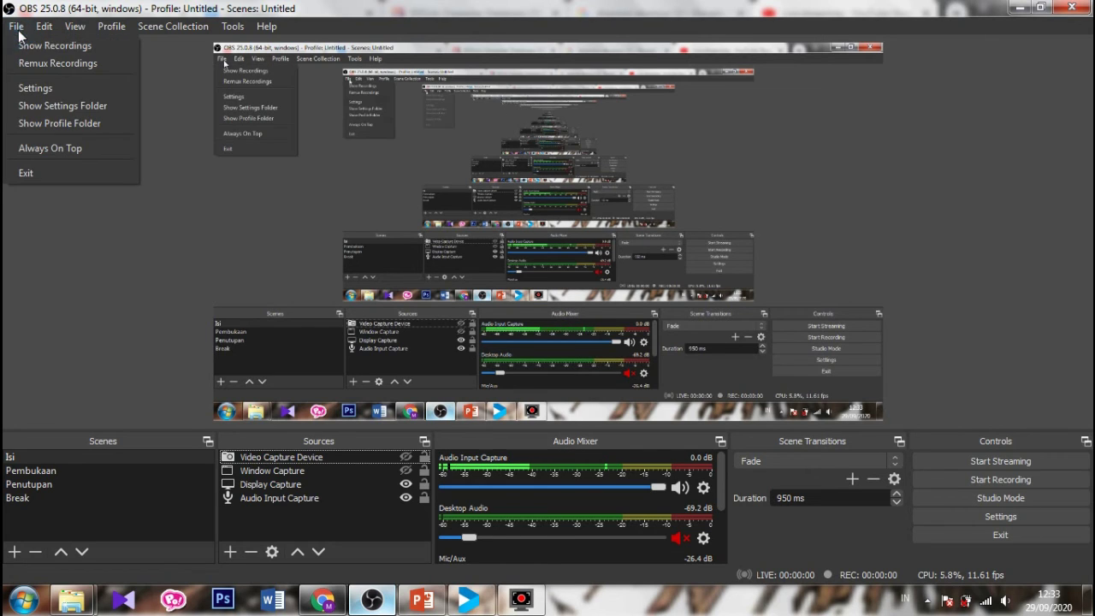
left_click(62, 53)
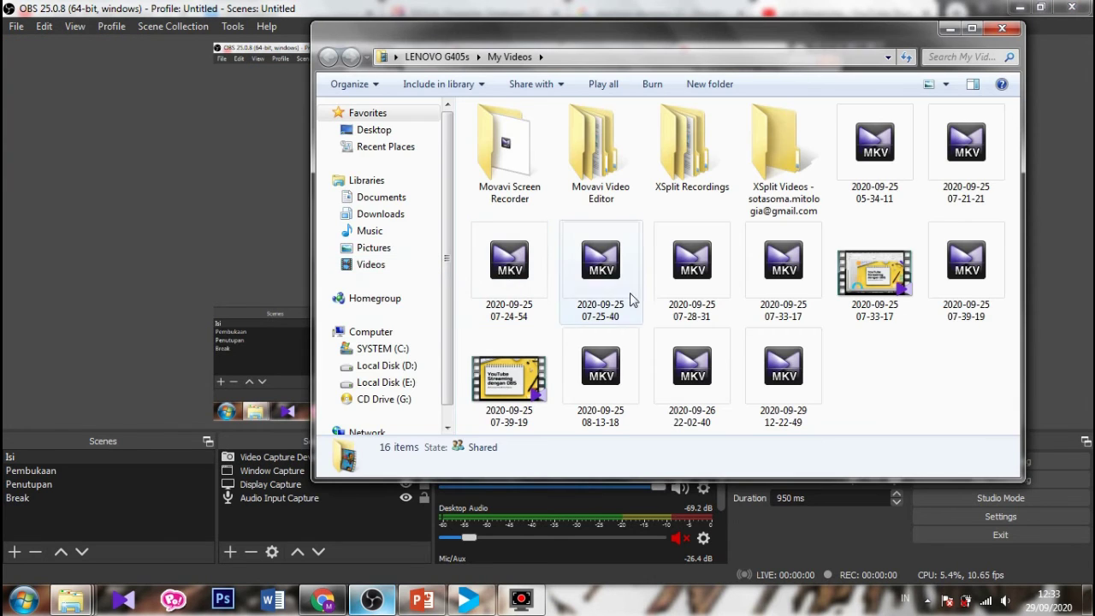
left_click(33, 271)
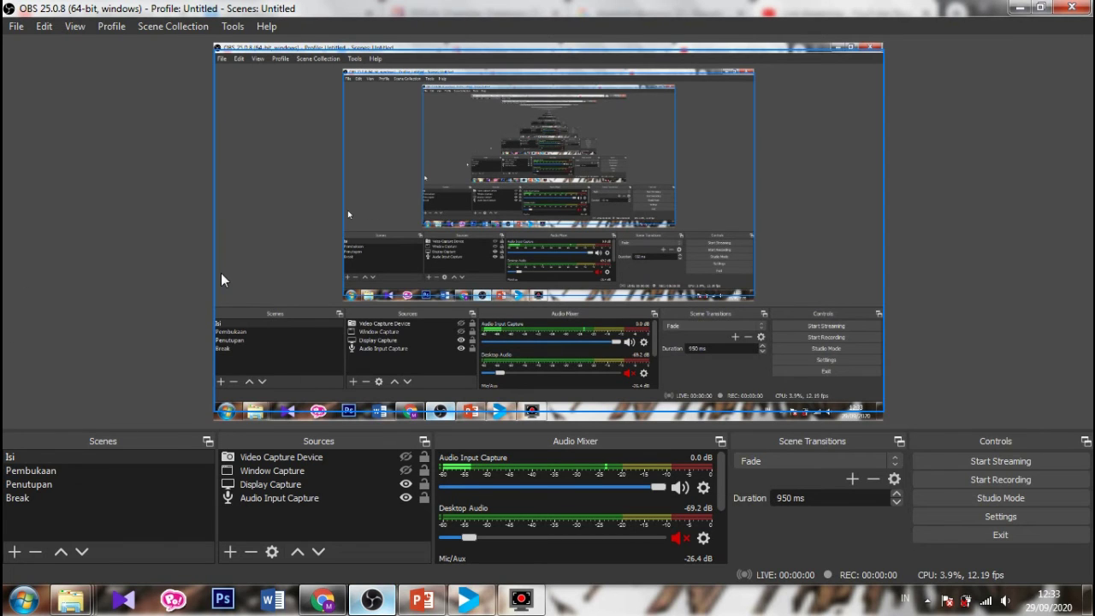
Review the Audio settings, including devices and push-to-talk options, and the Video resolution and FPS settings, and close the settings
left_click(16, 26)
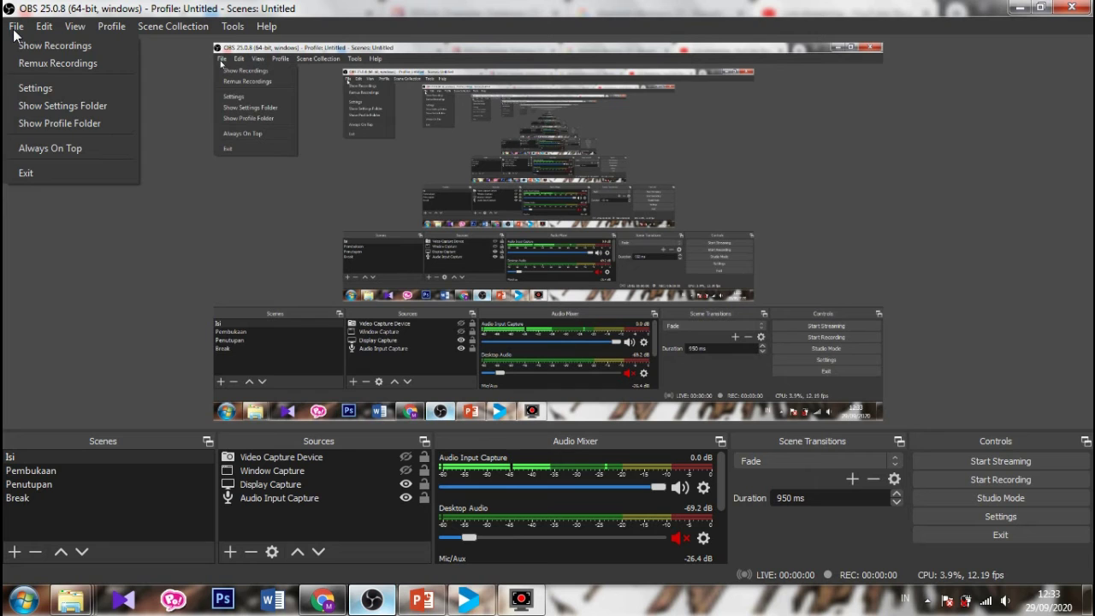
left_click(44, 87)
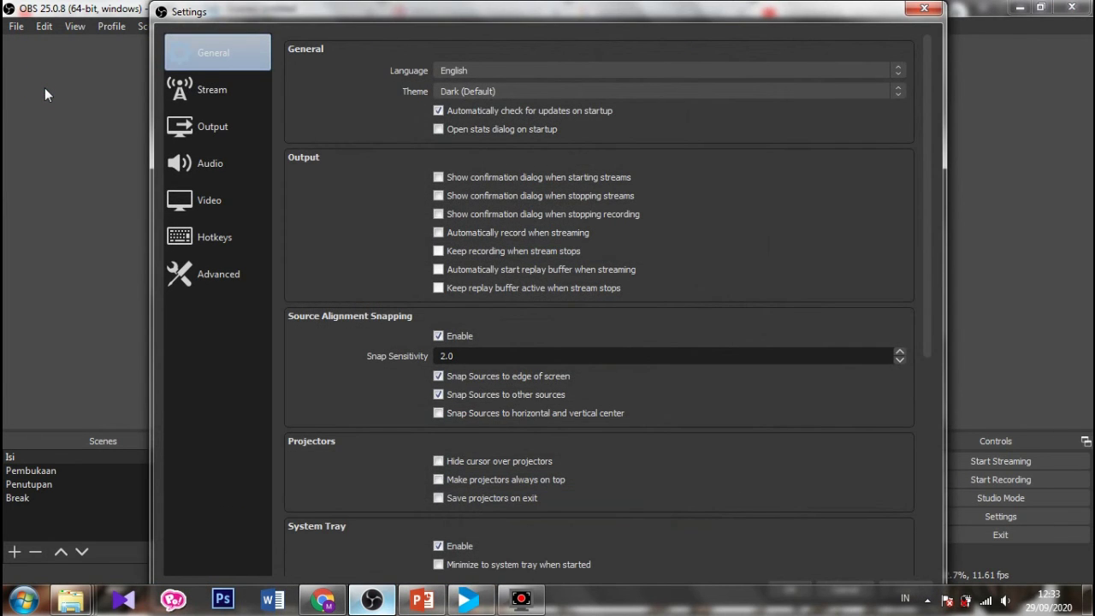
left_click(198, 168)
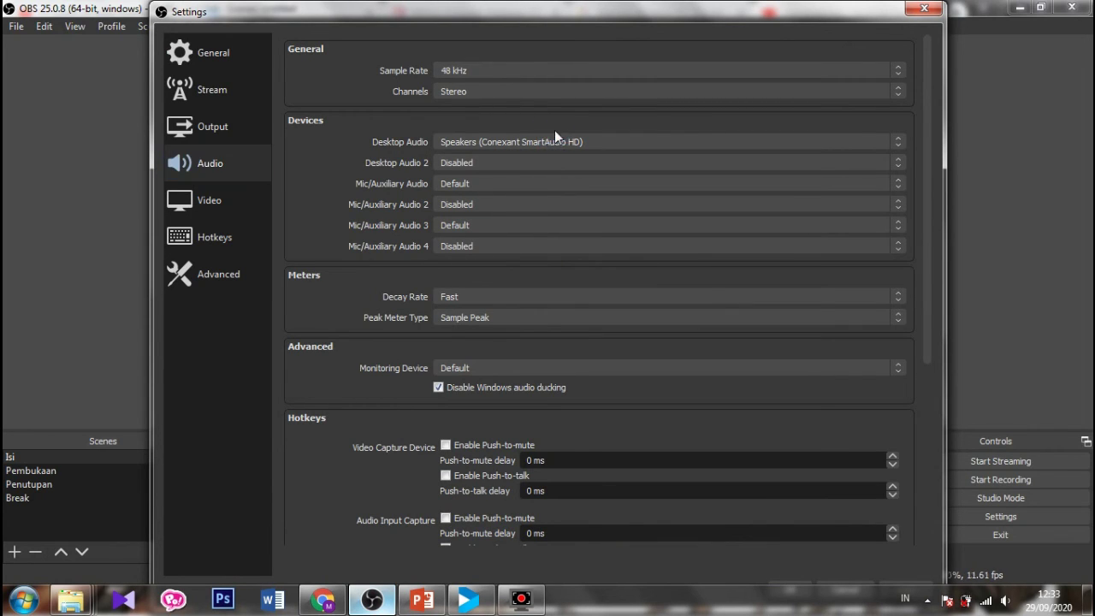
scroll(555, 132, "down", 2)
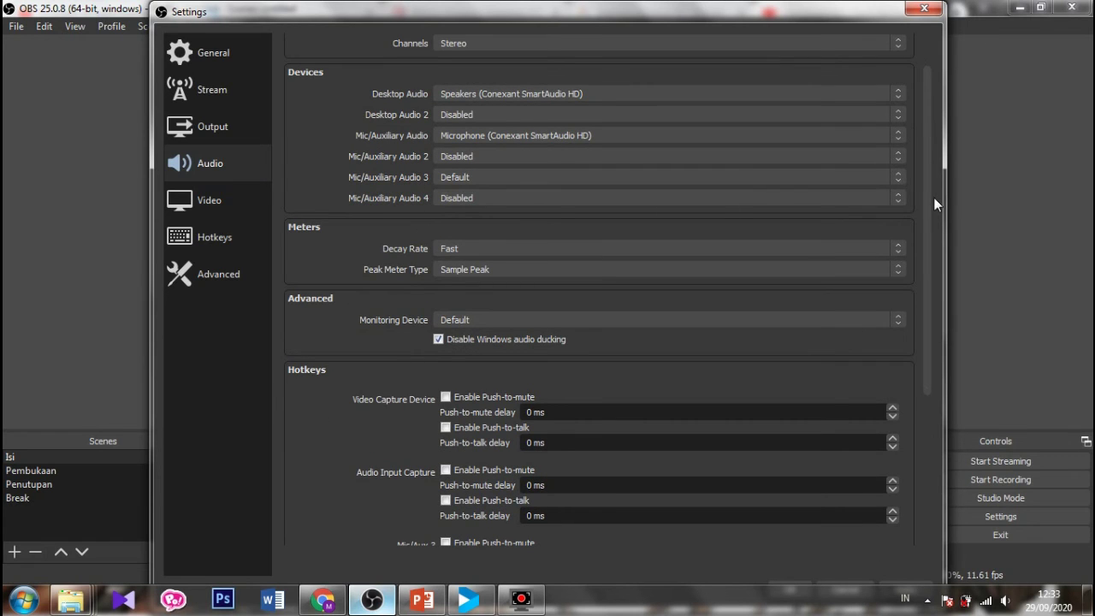
left_click_drag(925, 177, 914, 403)
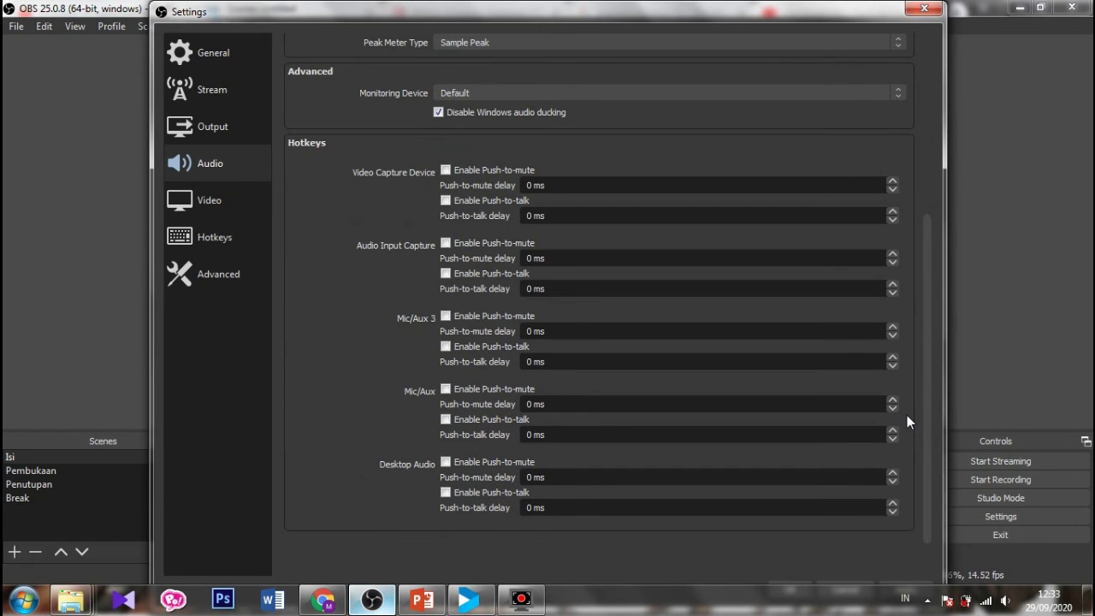
left_click_drag(903, 291, 915, 111)
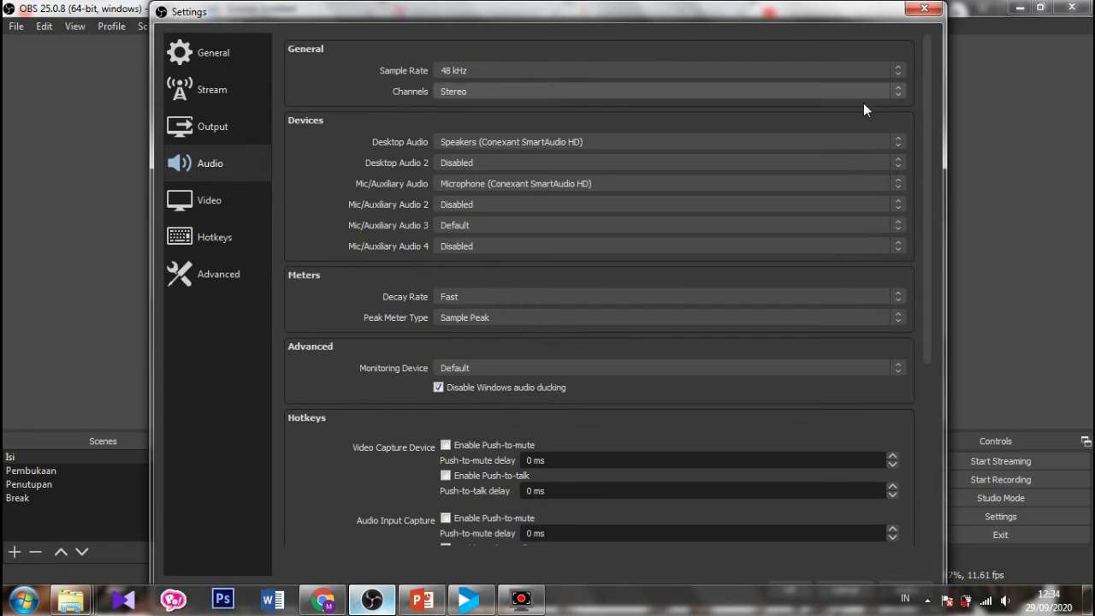
left_click(249, 136)
left_click(244, 201)
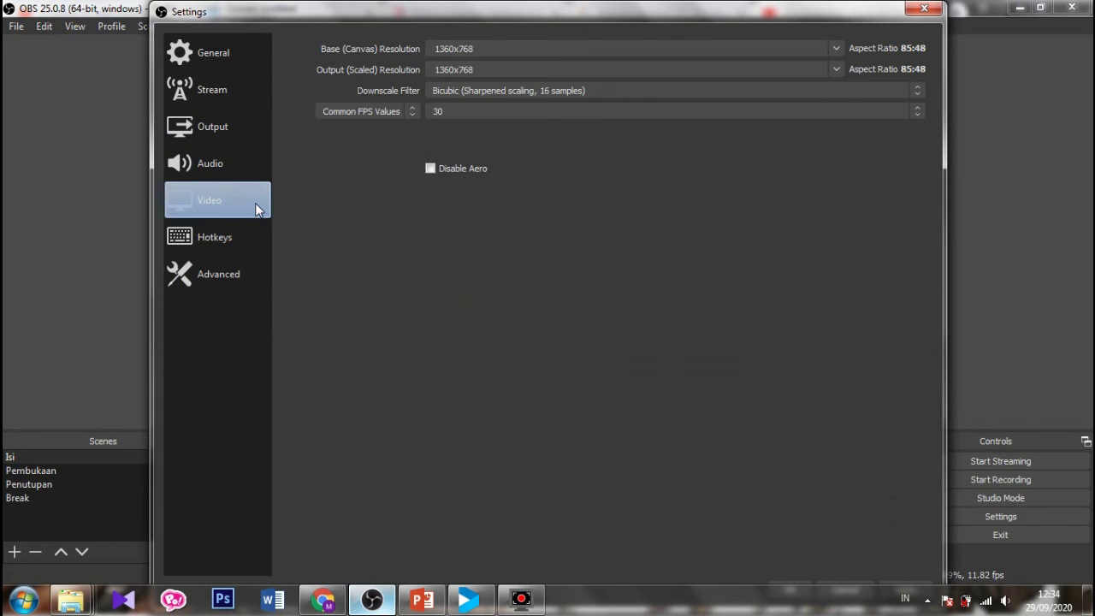
left_click(914, 19)
left_click(536, 340)
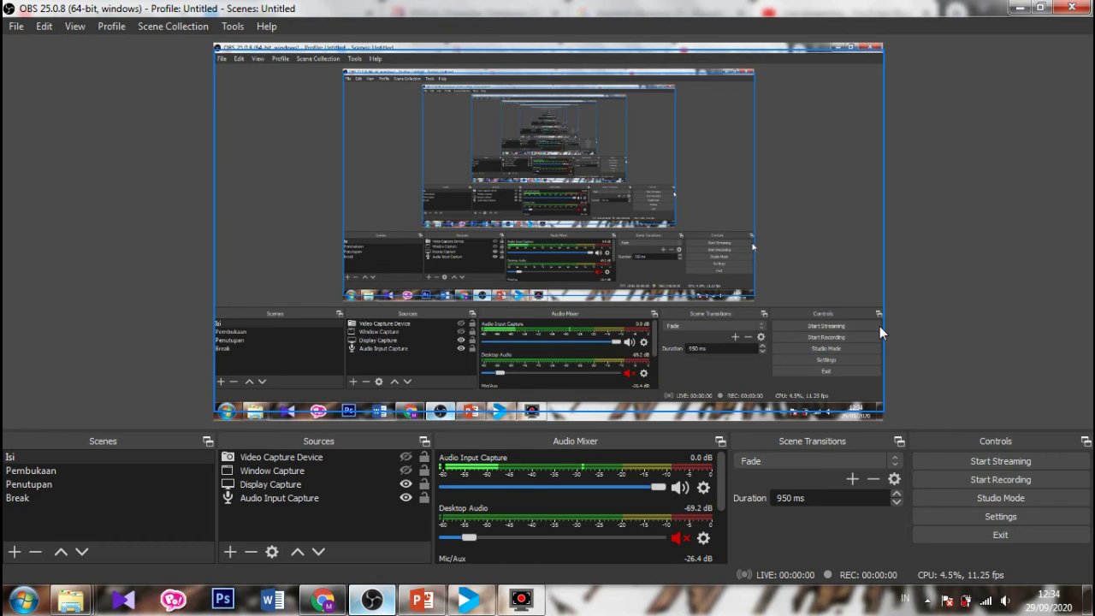
Turn on Studio Mode and add a new Text (GDI+) source to the Isi scene without entering any text
left_click(990, 496)
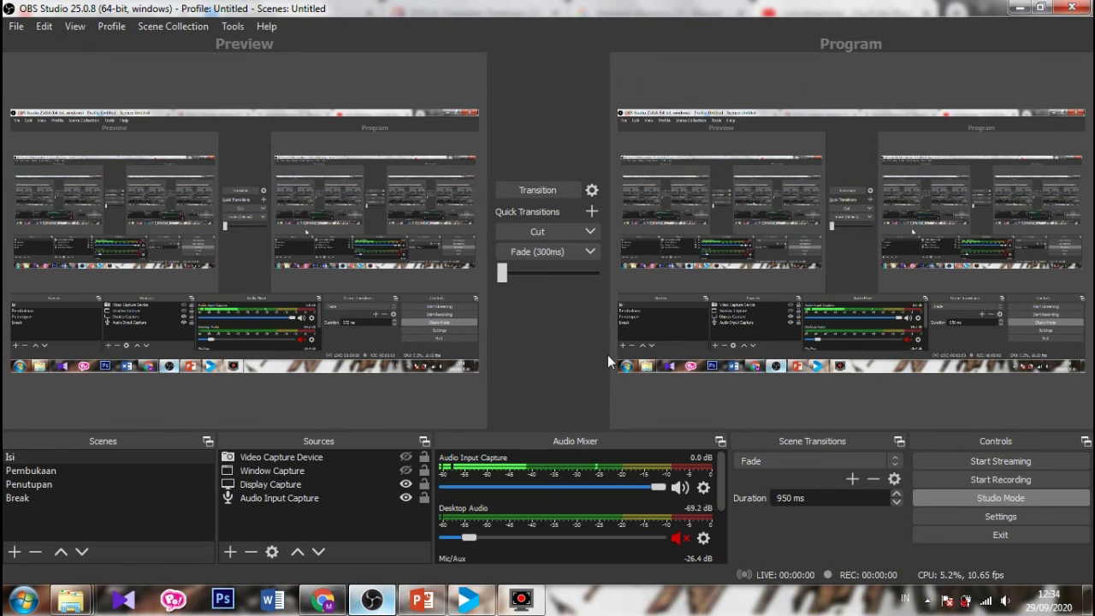
left_click(229, 551)
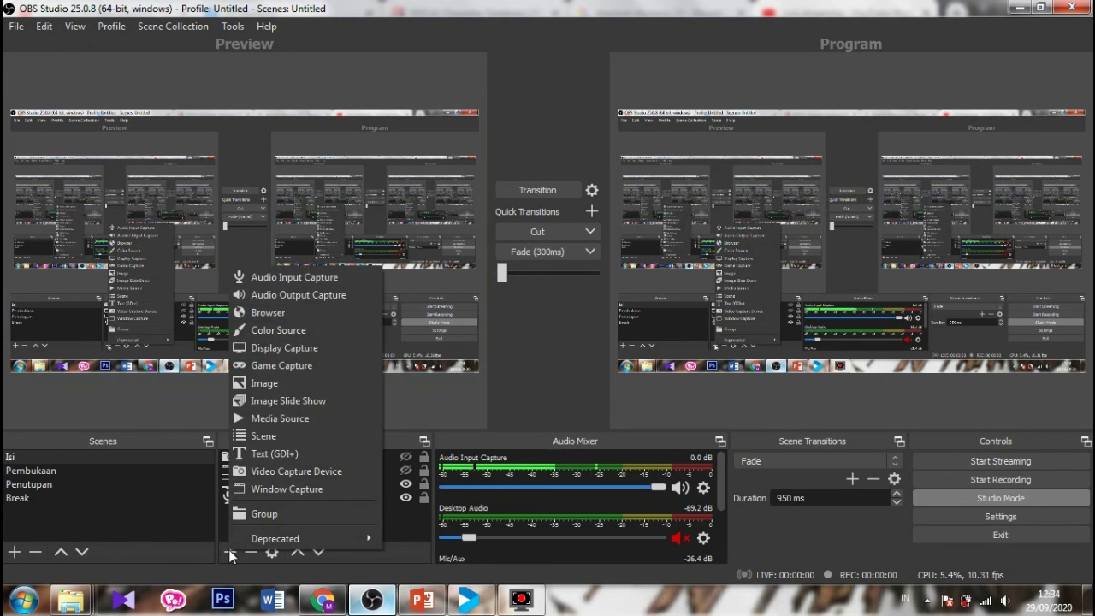
left_click(267, 455)
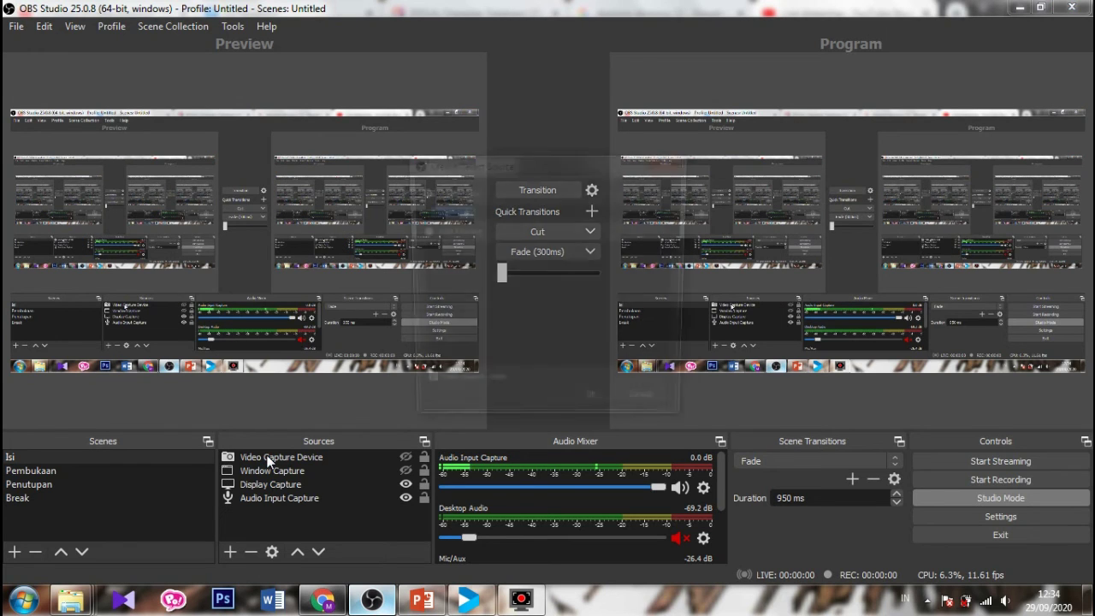
left_click(594, 408)
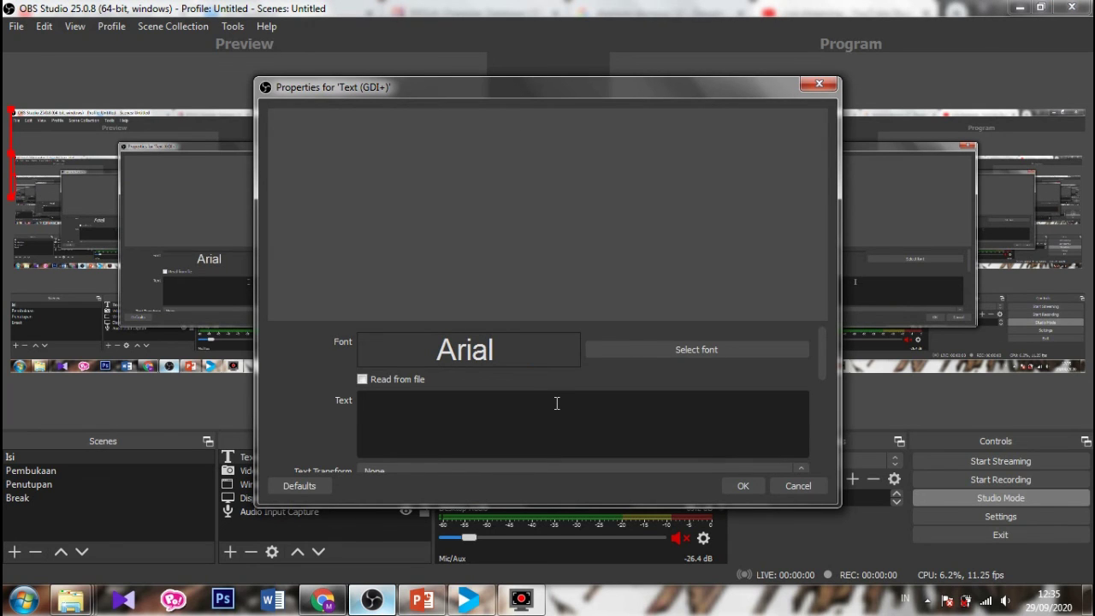
left_click(796, 486)
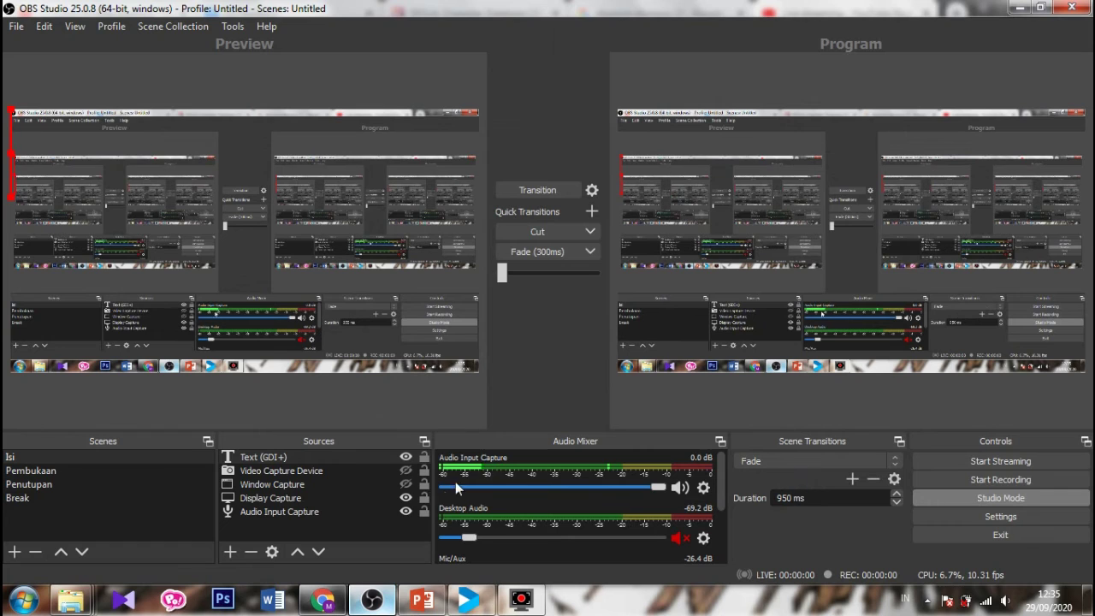
Show Window Capture and hide Display Capture in the Isi scene preview, and transition that preview to the program output
left_click(406, 484)
left_click(406, 498)
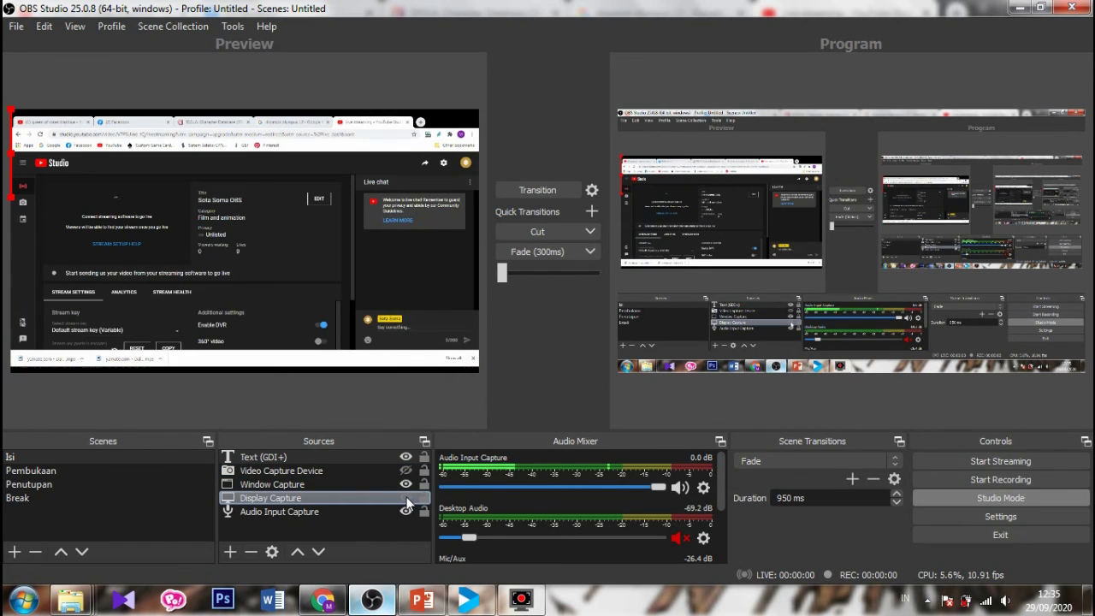
left_click(389, 470)
left_click(405, 470)
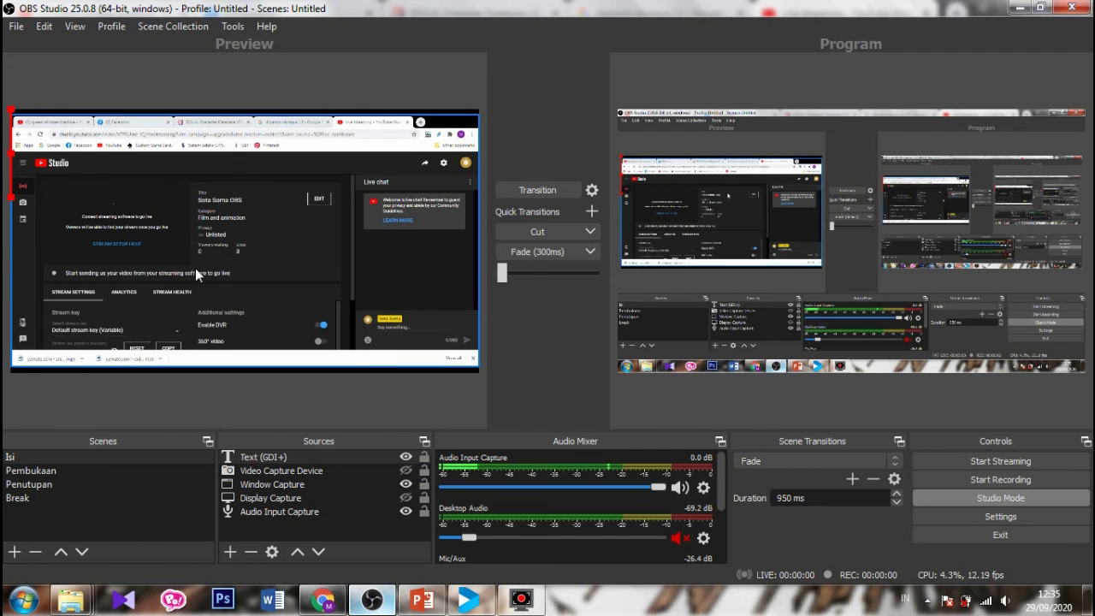
left_click(363, 501)
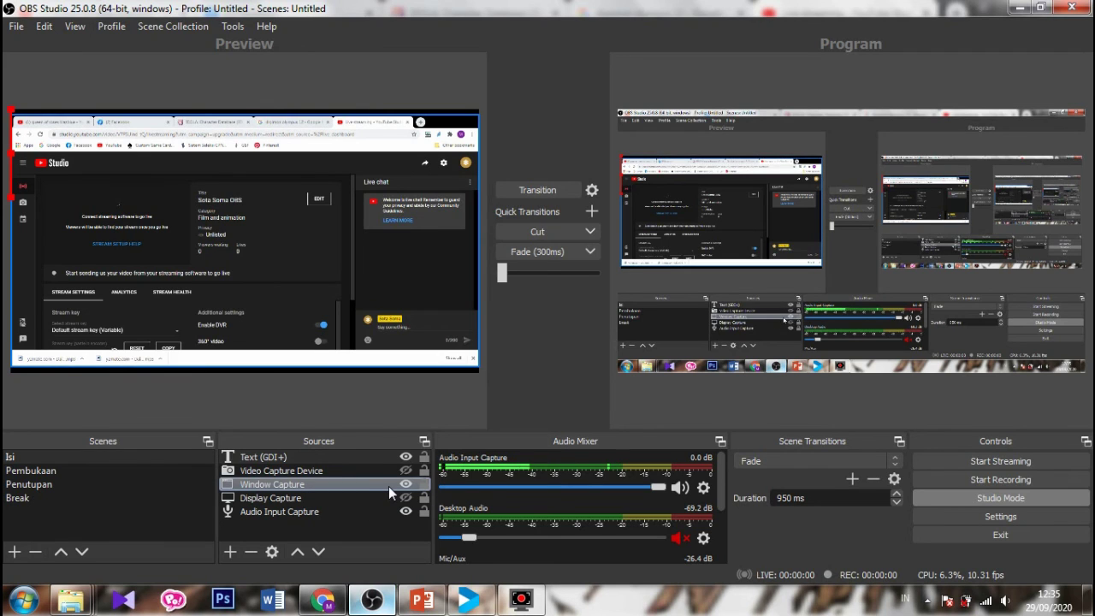
left_click(356, 399)
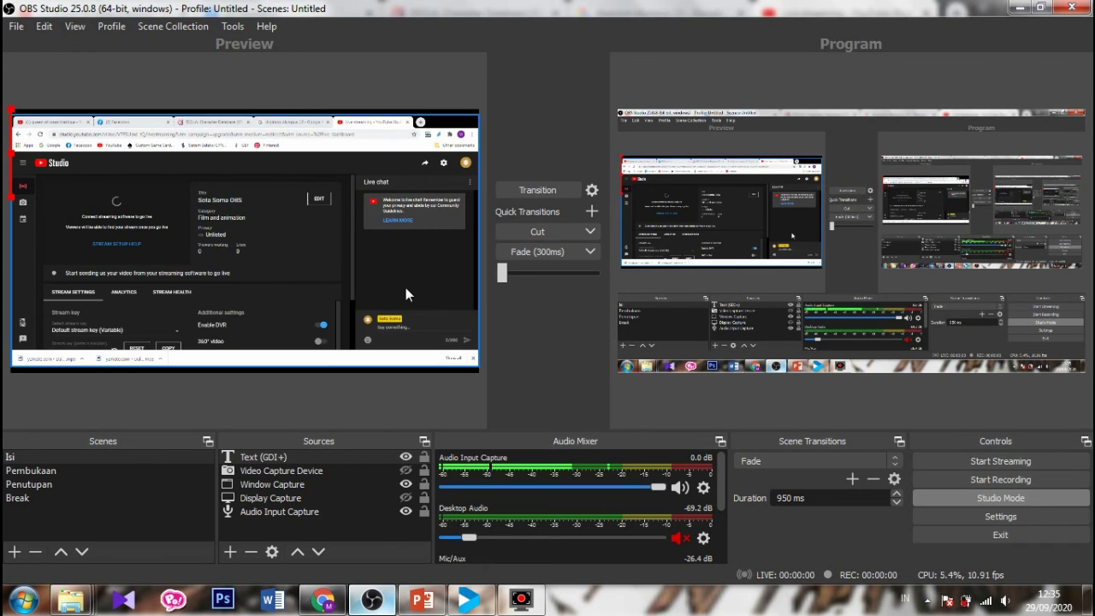
left_click(508, 190)
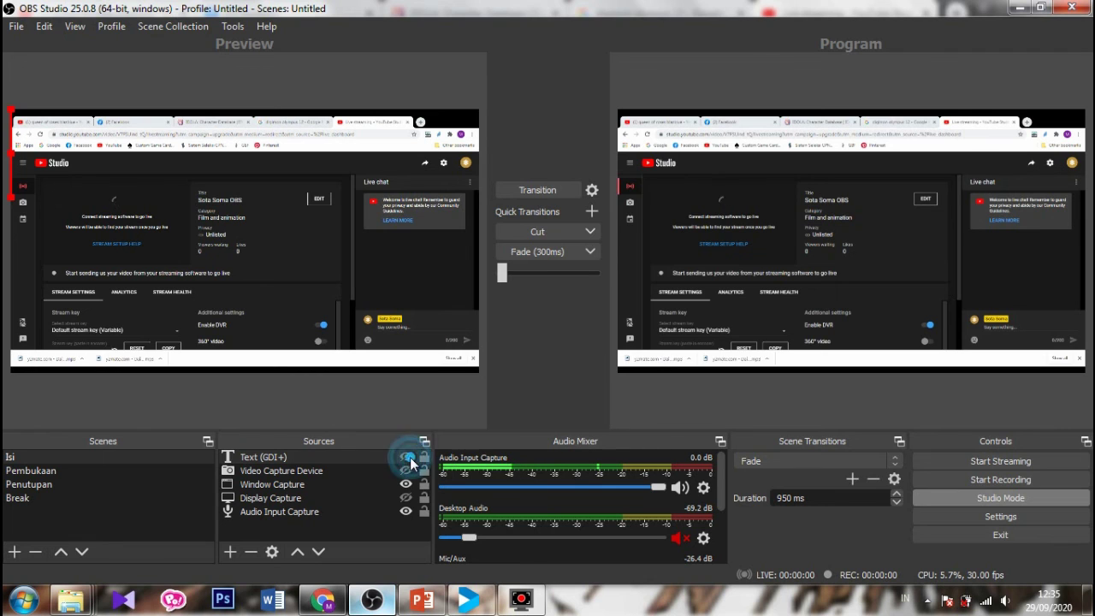
Add a second Text (GDI+) source to the Isi scene with the text "nice" in Arial
left_click(232, 552)
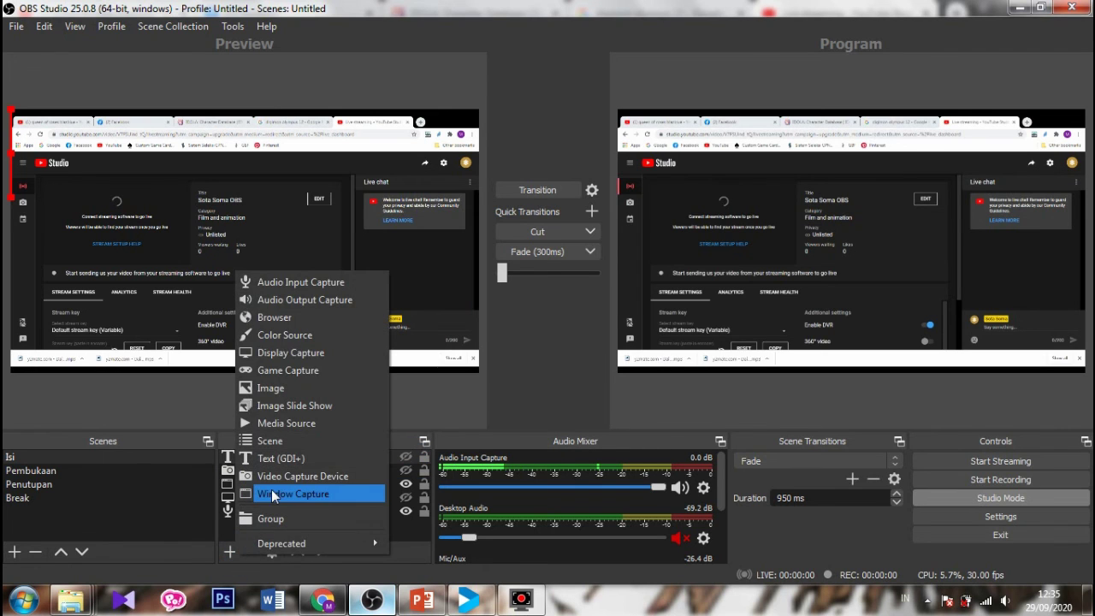
left_click(275, 457)
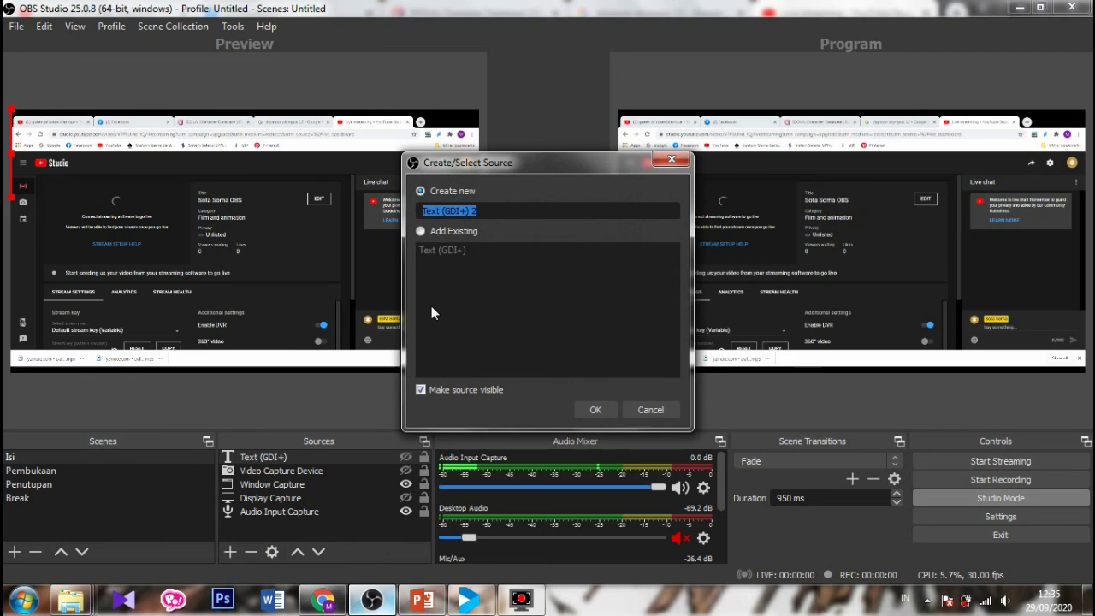
left_click(592, 409)
left_click(497, 406)
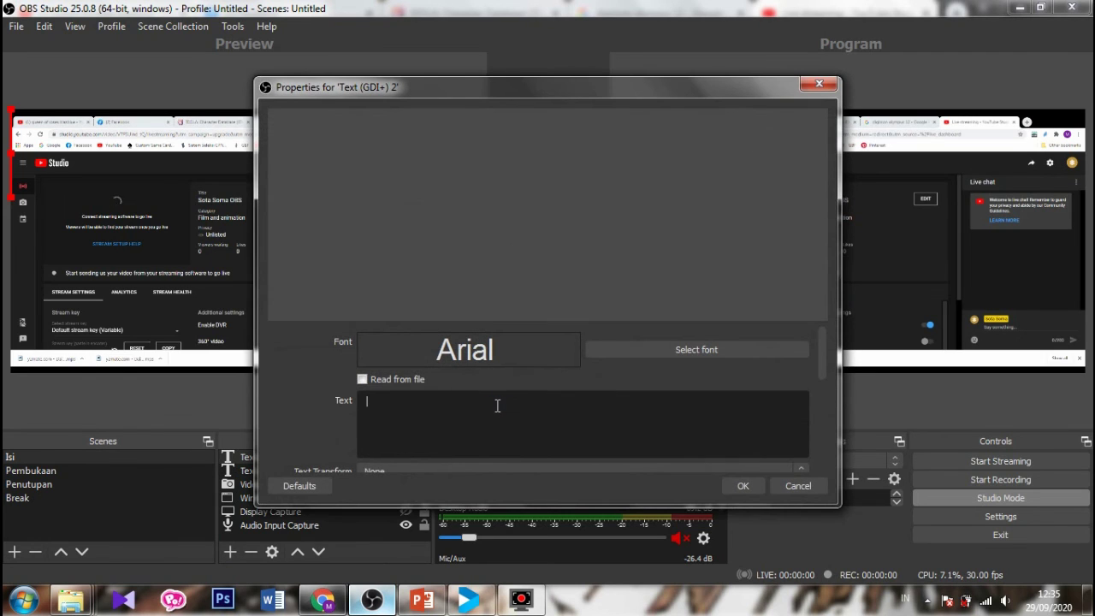
type("nice")
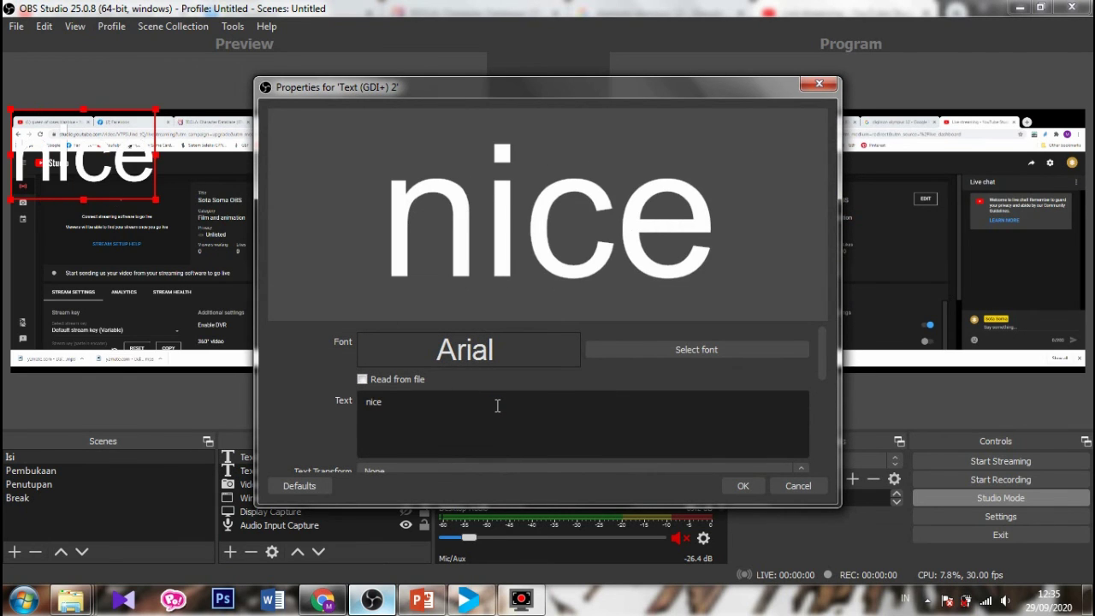
left_click(739, 485)
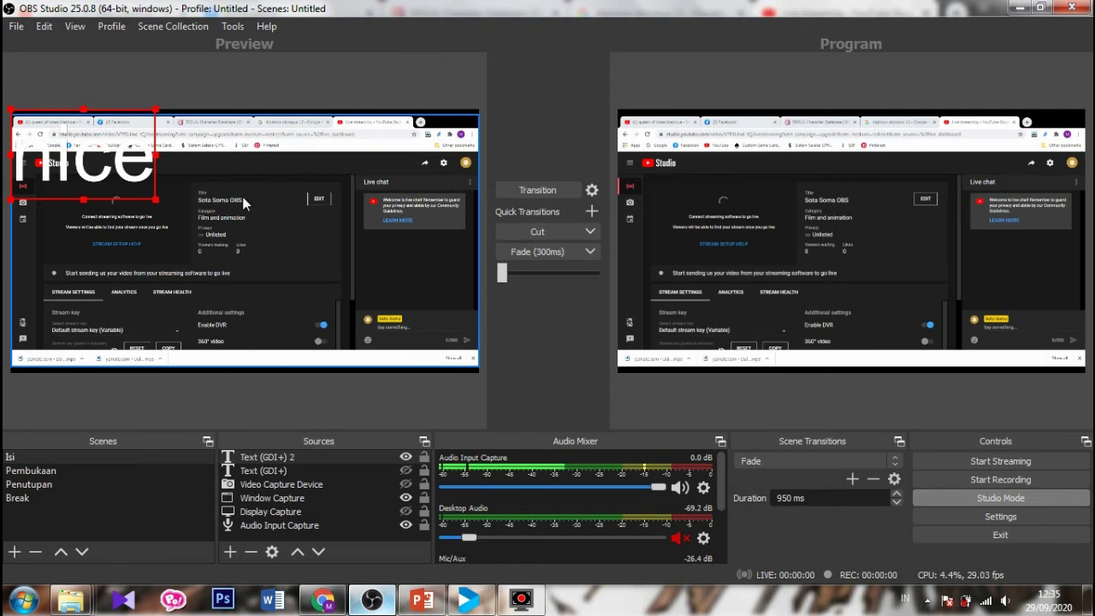
Move the "nice" text to the lower-left part of the preview canvas and transition it to the program output
left_click_drag(134, 175, 154, 340)
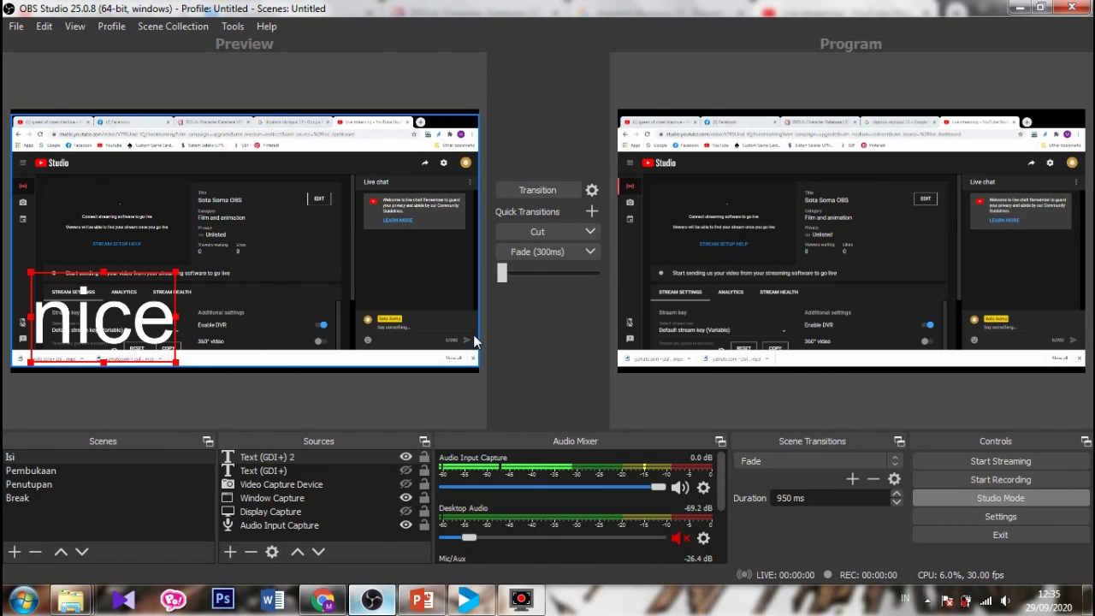
left_click(282, 314)
left_click(537, 190)
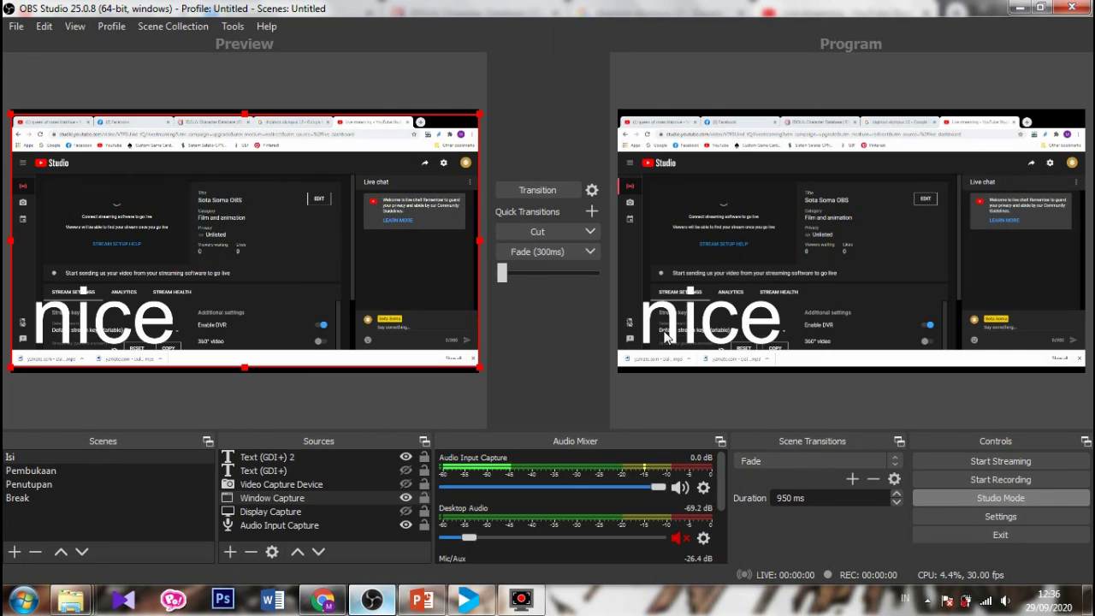
left_click(351, 511)
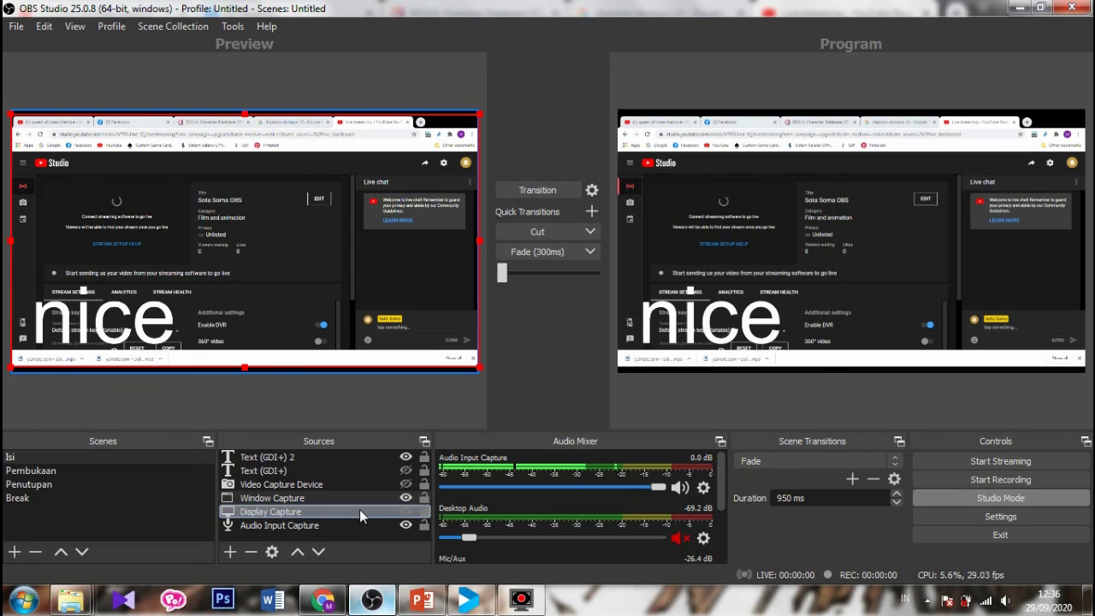
left_click(325, 502)
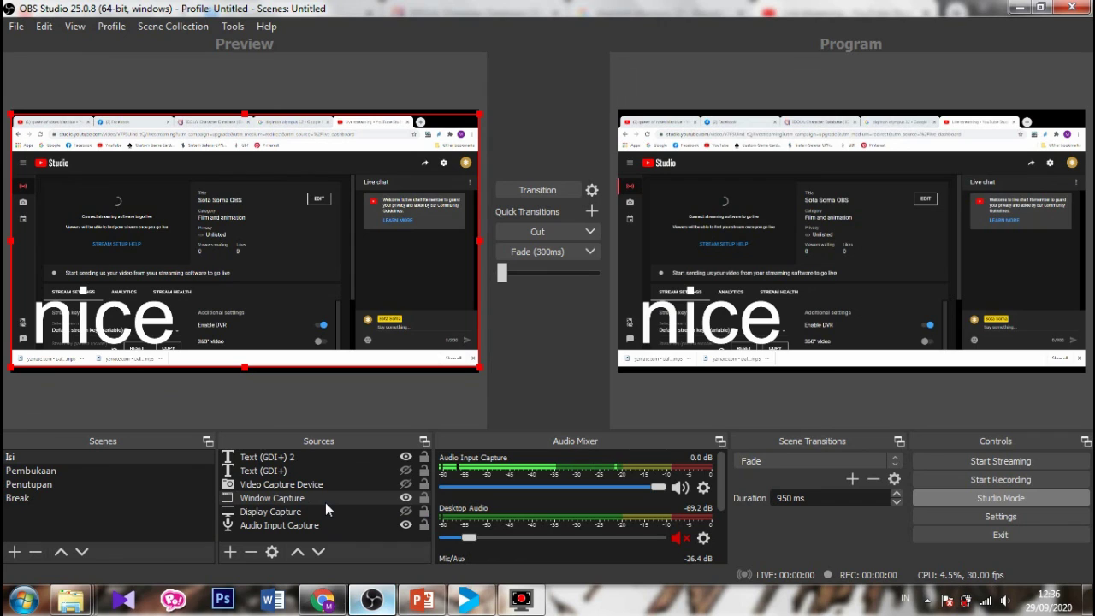